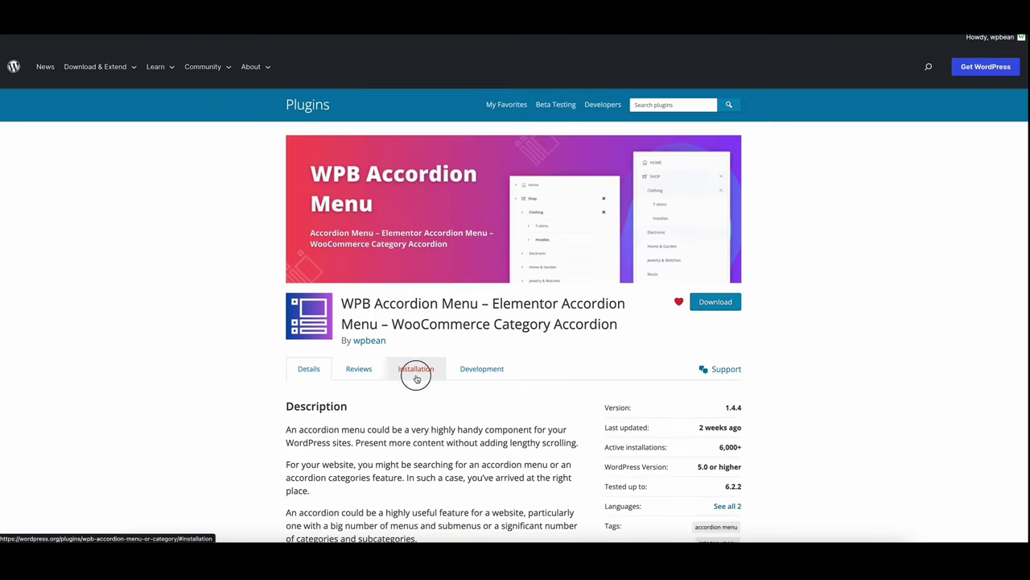
Step: Copy the category shortcode example from the WPB Accordion Menu plugin's installation instructions
click(414, 370)
scroll(362, 366, down, 2)
drag(290, 363, 407, 363)
scroll(304, 384, down, 1)
drag(301, 388, 552, 388)
right_click(551, 388)
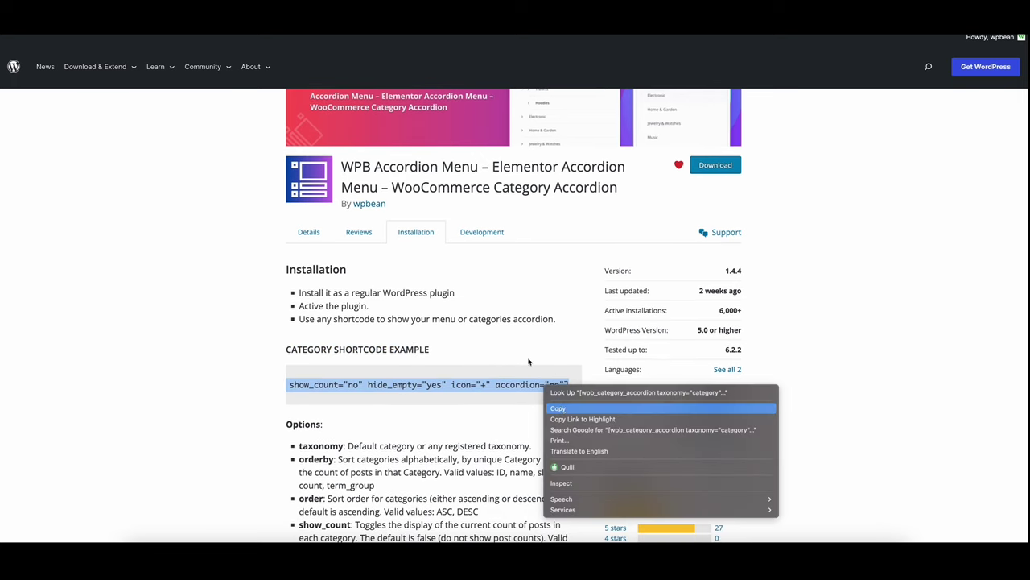
click(558, 408)
Step: Open the site's widget management page and add a Text widget at the start of the Main Sidebar
key(ctrl+shift+Tab)
mouse_move(35, 265)
click(98, 295)
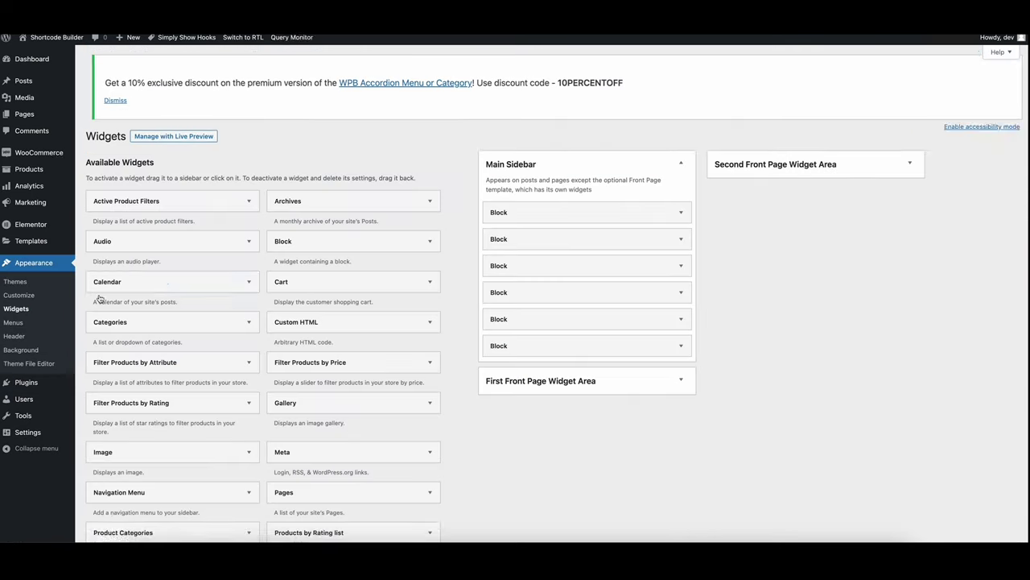
scroll(354, 322, down, 10)
drag(133, 279, 541, 111)
scroll(391, 279, up, 5)
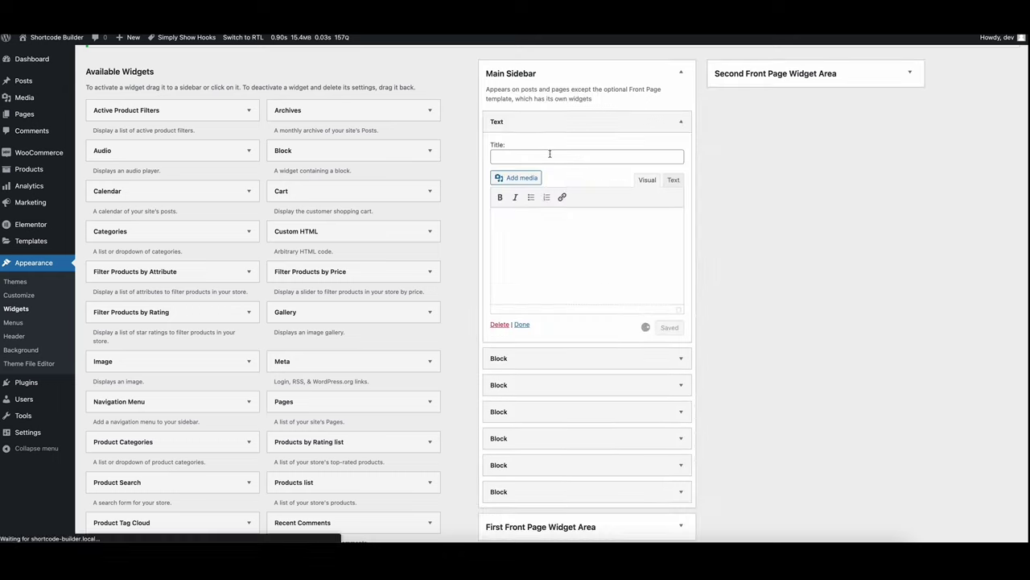
Step: Paste the category accordion shortcode into the Text widget's plain-text content and title the widget "Accordion Menu"
click(674, 179)
right_click(637, 221)
click(652, 293)
click(535, 147)
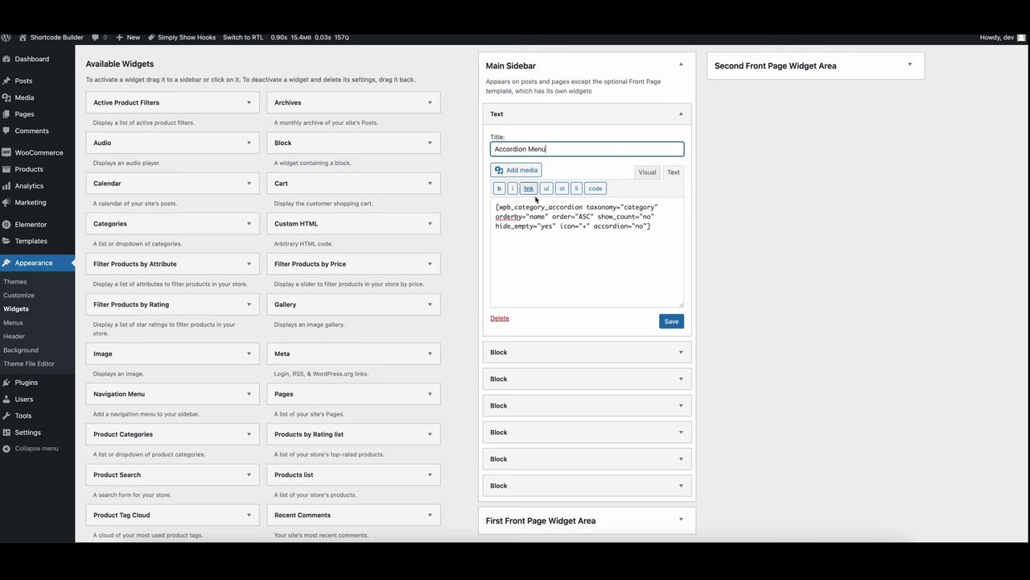
Step: Set the shortcode's hide_empty option to "no" and save the widget
double_click(549, 226)
text(no)
click(672, 322)
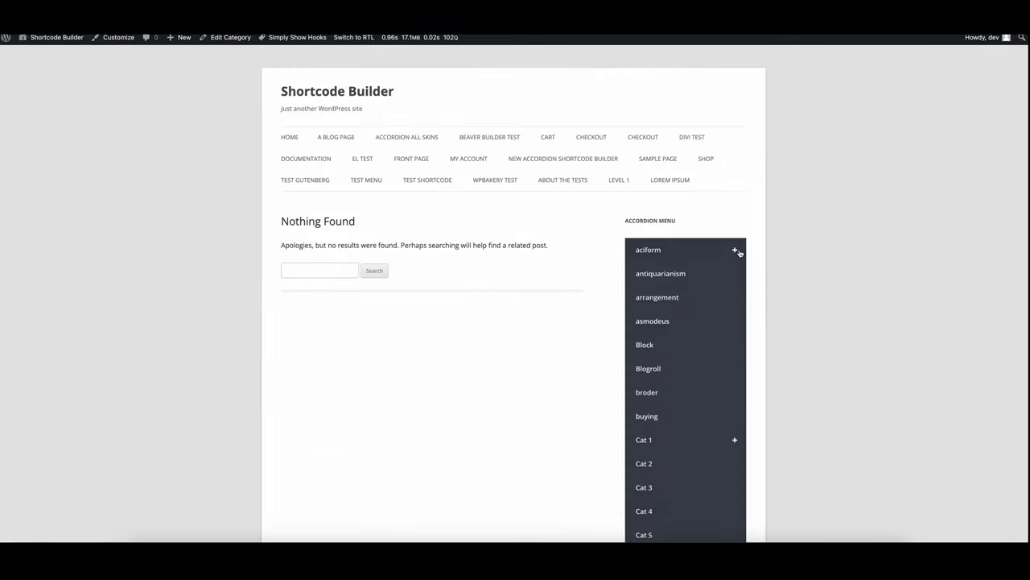
Step: Test the sidebar accordion on the site by expanding and collapsing aciform, Cat 1 and Sub Cat 2
click(736, 250)
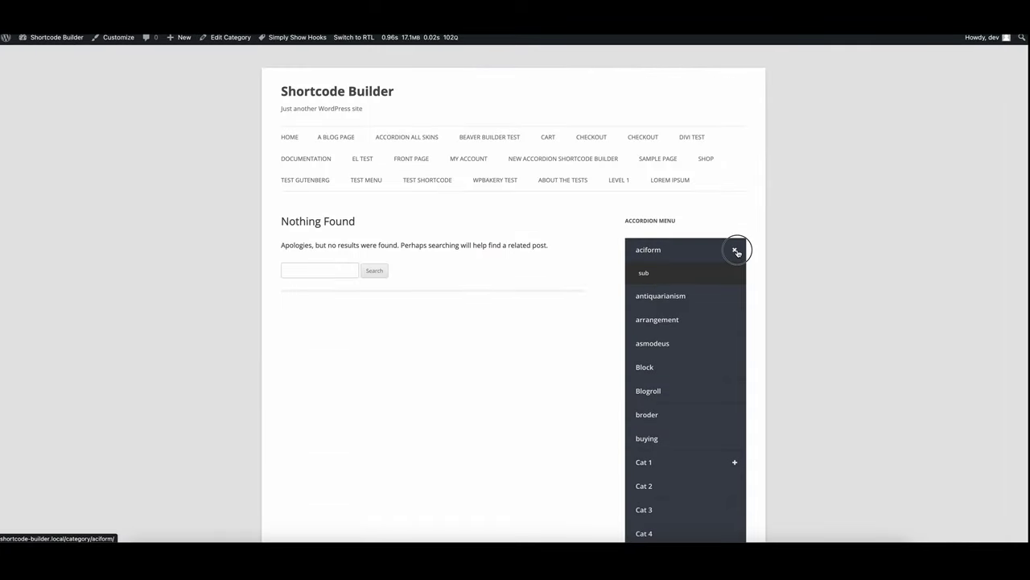
click(735, 251)
scroll(738, 252, down, 2)
click(735, 340)
click(735, 386)
scroll(738, 387, down, 2)
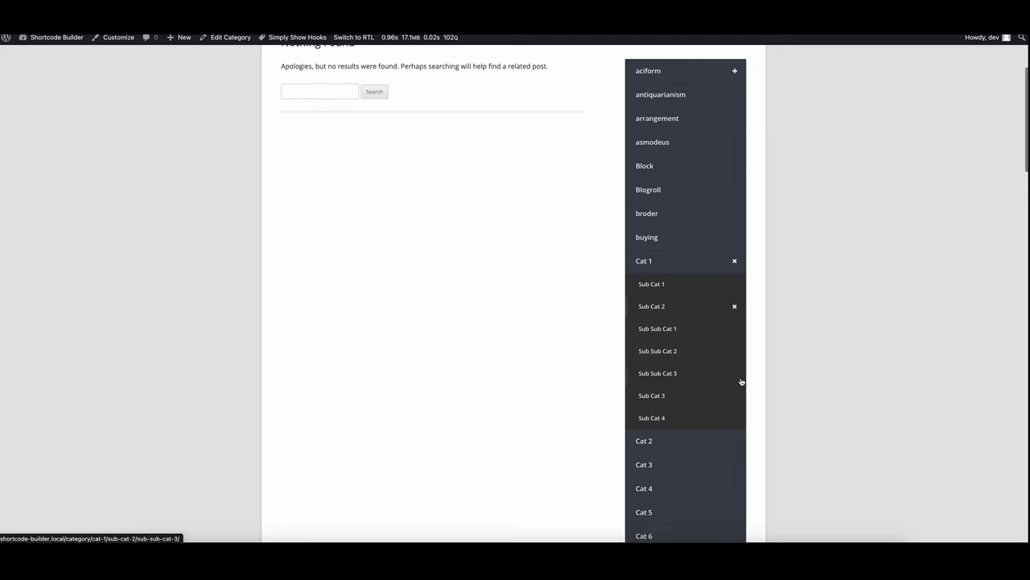
click(736, 305)
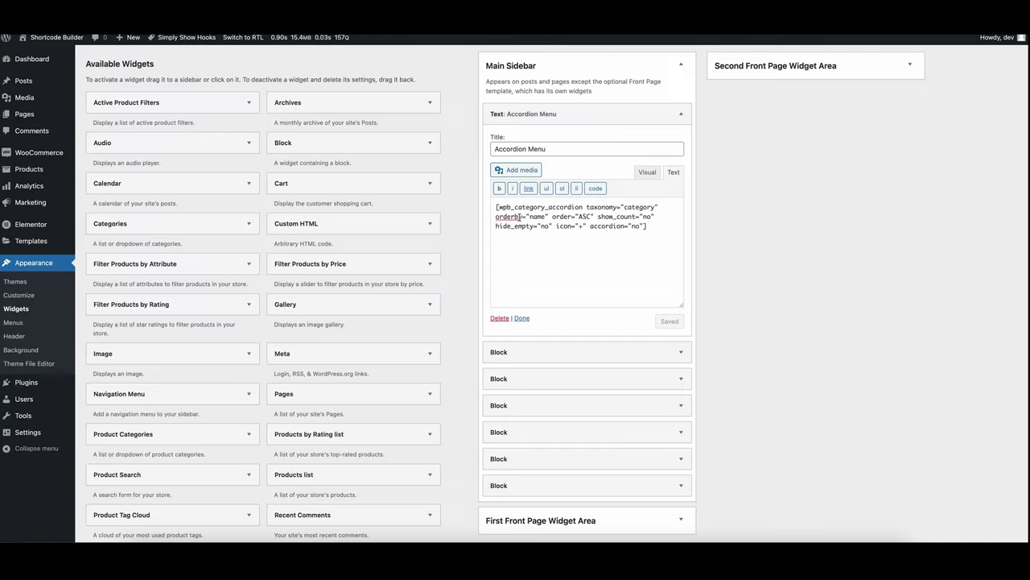
Step: Open the product categories page and copy the product category taxonomy name from its address
scroll(379, 214, up, 3)
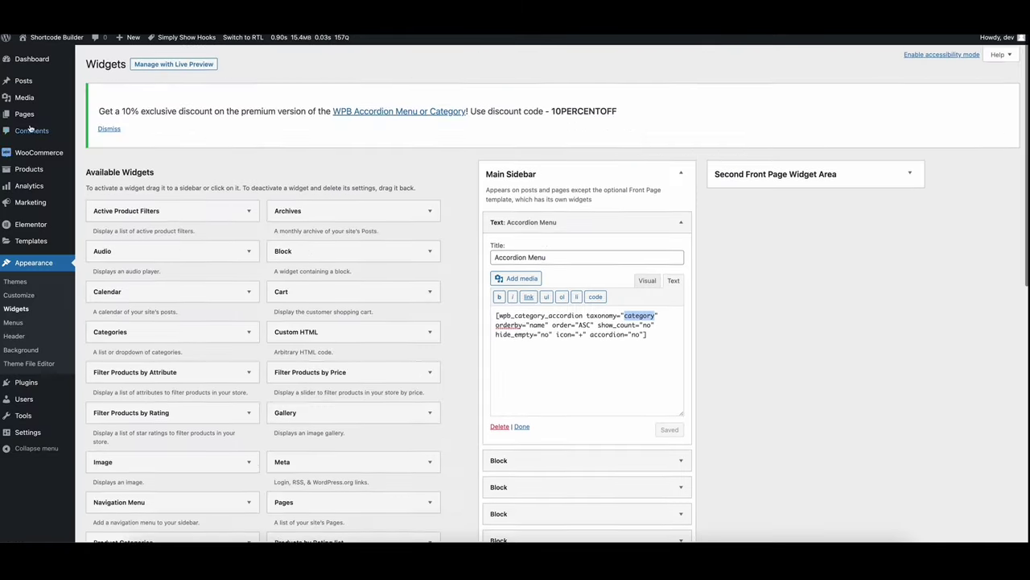
mouse_move(64, 180)
right_click(101, 197)
key(Escape)
click(100, 198)
right_click(355, 37)
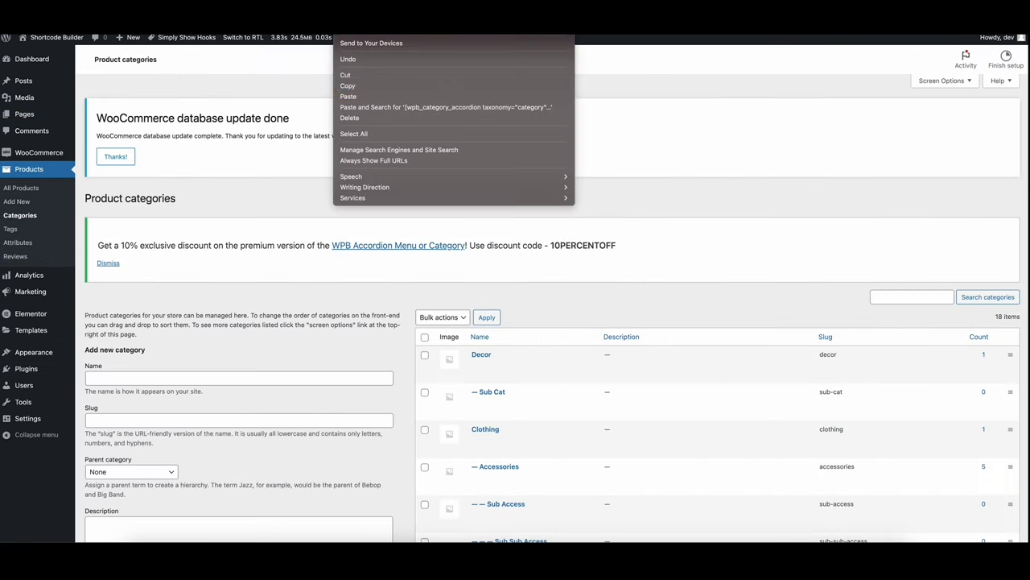
key(Escape)
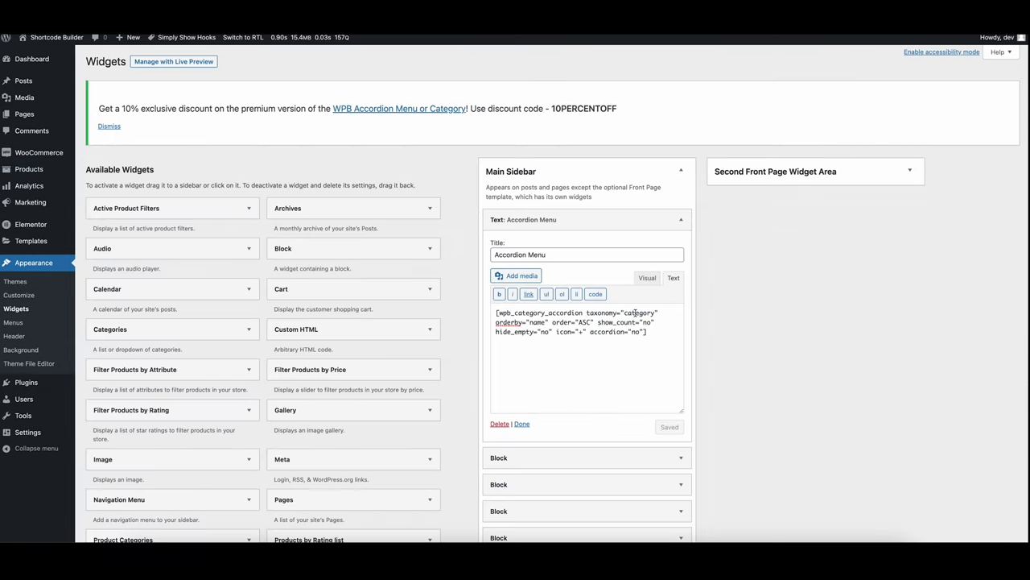
Step: Replace the shortcode's taxonomy value "category" with the copied product category taxonomy and save the widget
double_click(635, 312)
right_click(635, 312)
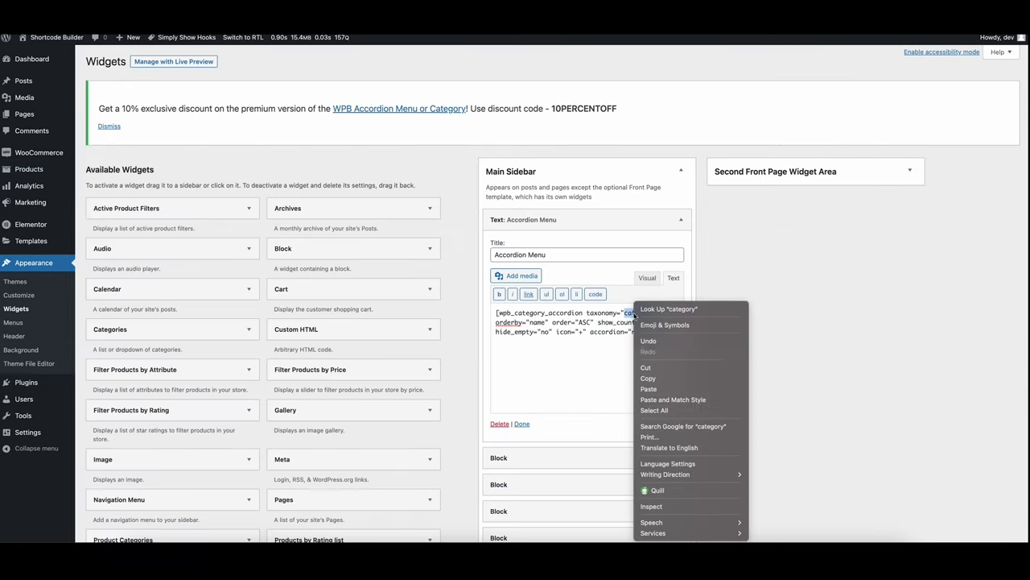
click(655, 389)
click(670, 429)
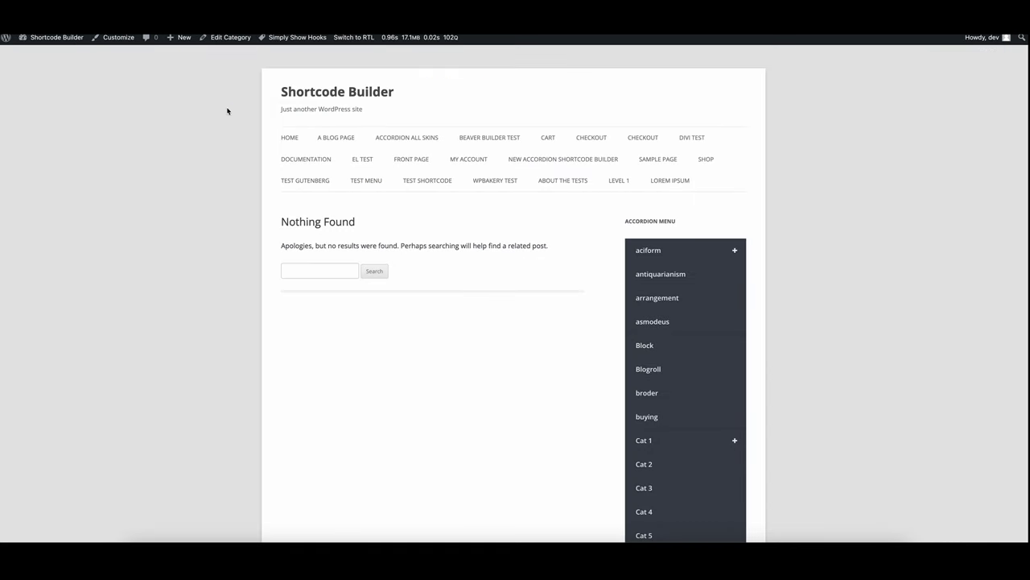
Step: Reload the site's front-end page and test expanding and collapsing Decor in the sidebar accordion
right_click(228, 110)
click(246, 139)
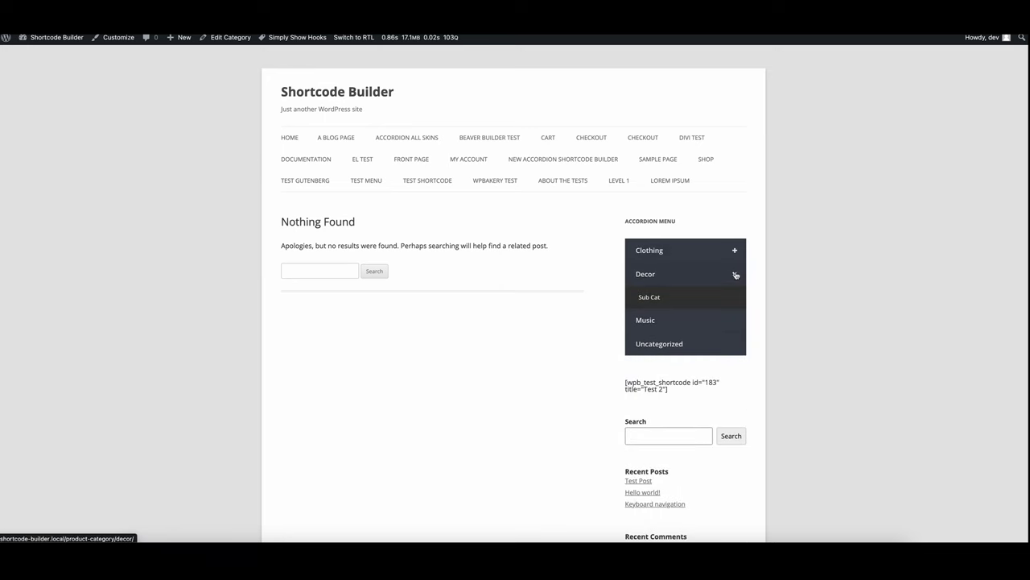
click(735, 273)
Step: Open the Shop page and browse Clothing, Accessories, Tshirts and Hoodies through the accordion, expanding the Accessories subcategories
click(708, 165)
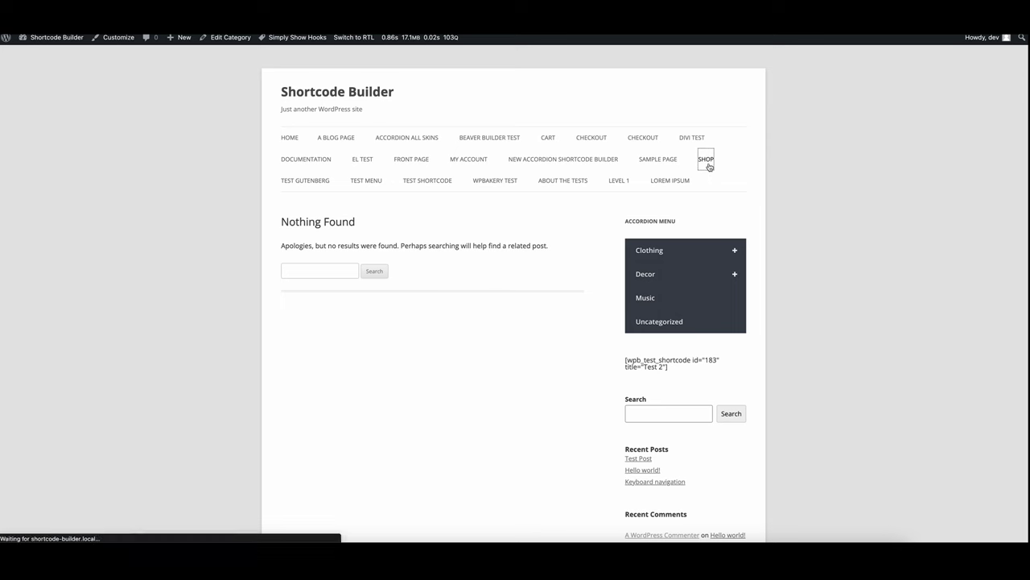
click(660, 250)
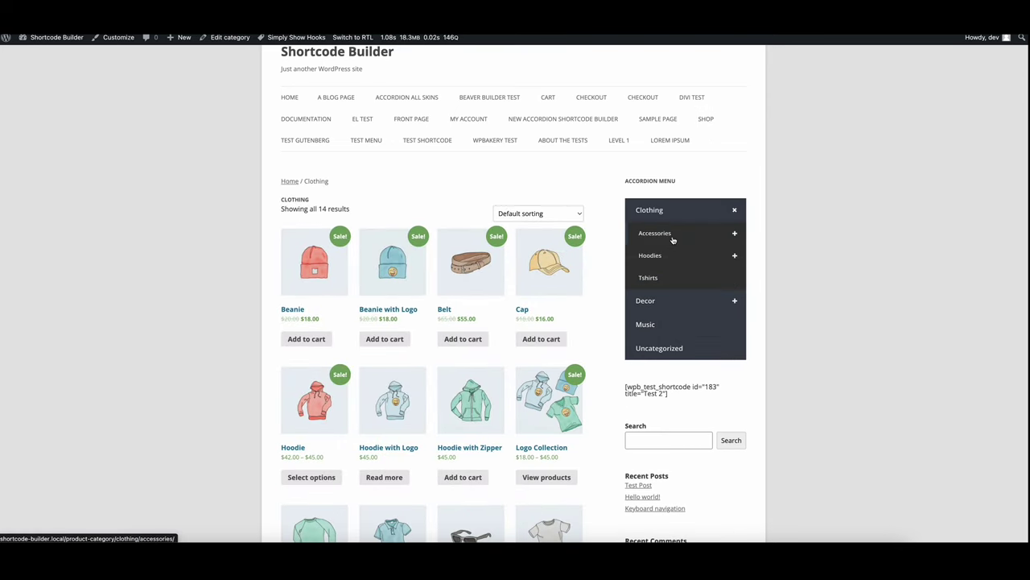
click(673, 239)
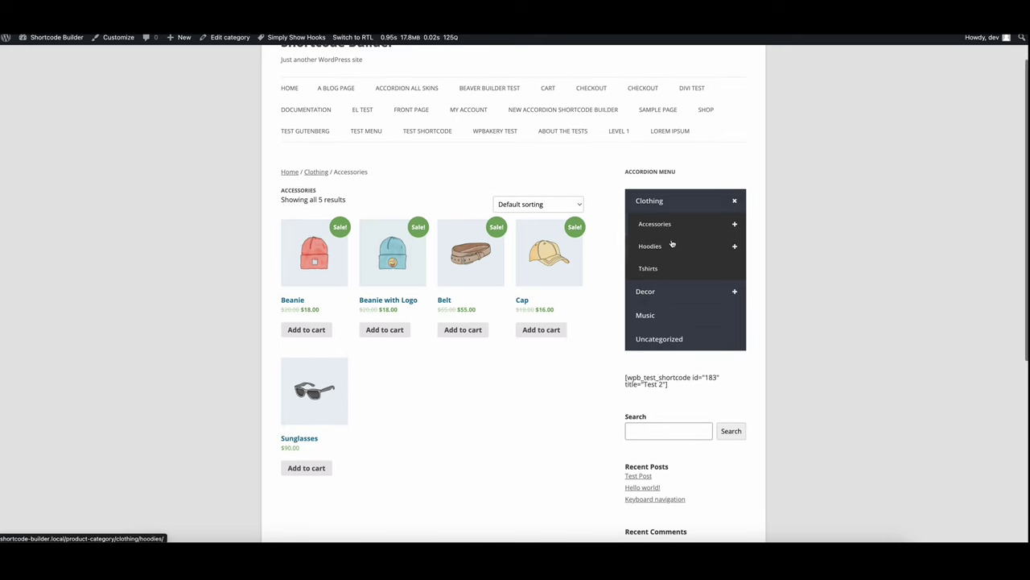
click(738, 226)
click(655, 385)
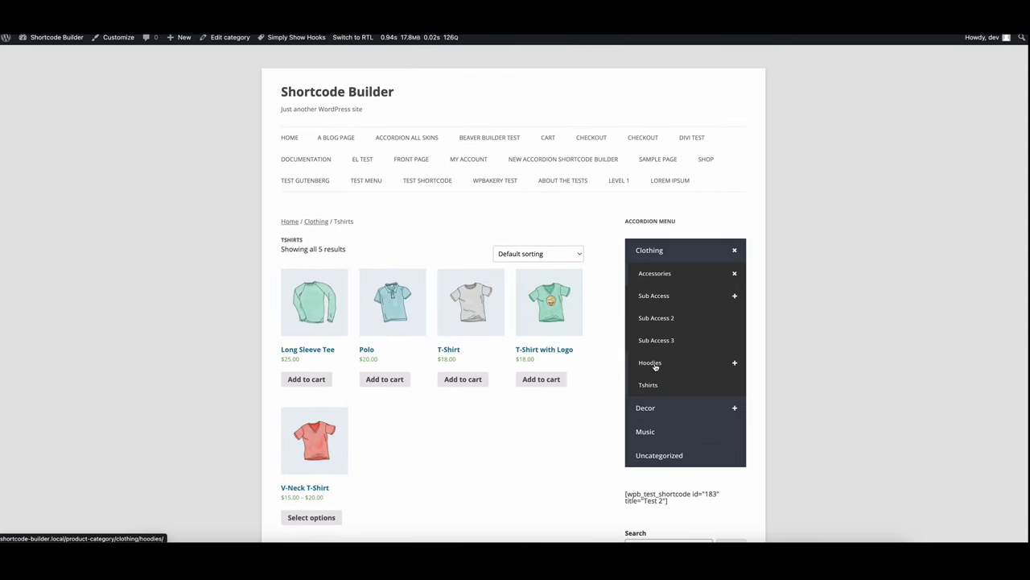
click(654, 366)
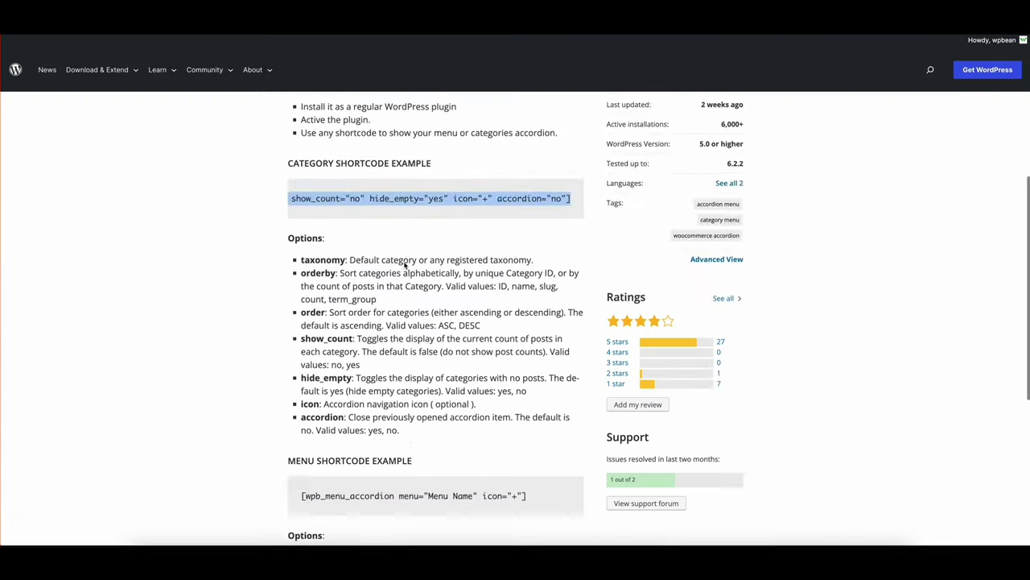
Step: Copy the menu shortcode example from the plugin's installation instructions
scroll(308, 331, down, 3)
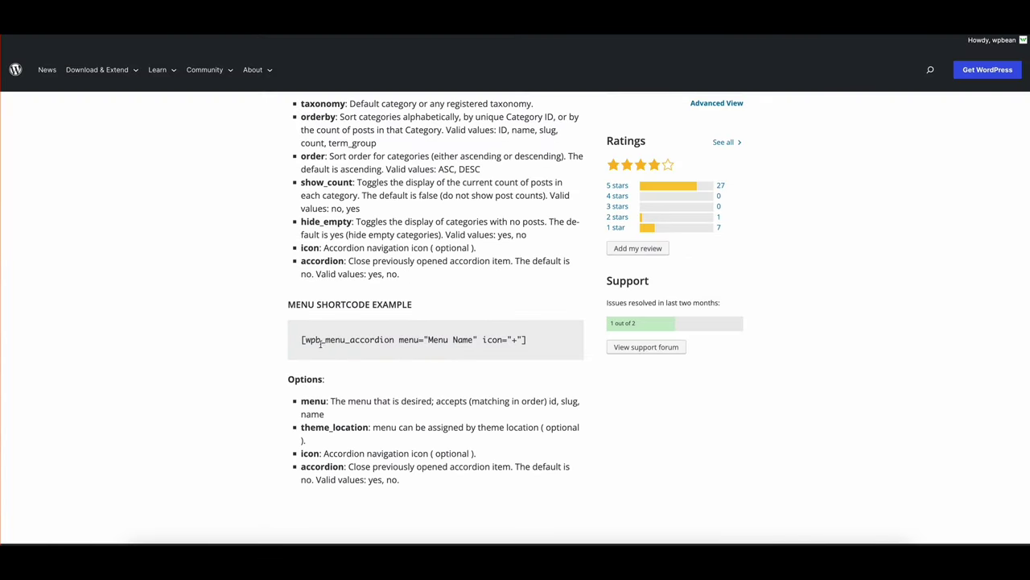
drag(302, 340, 529, 340)
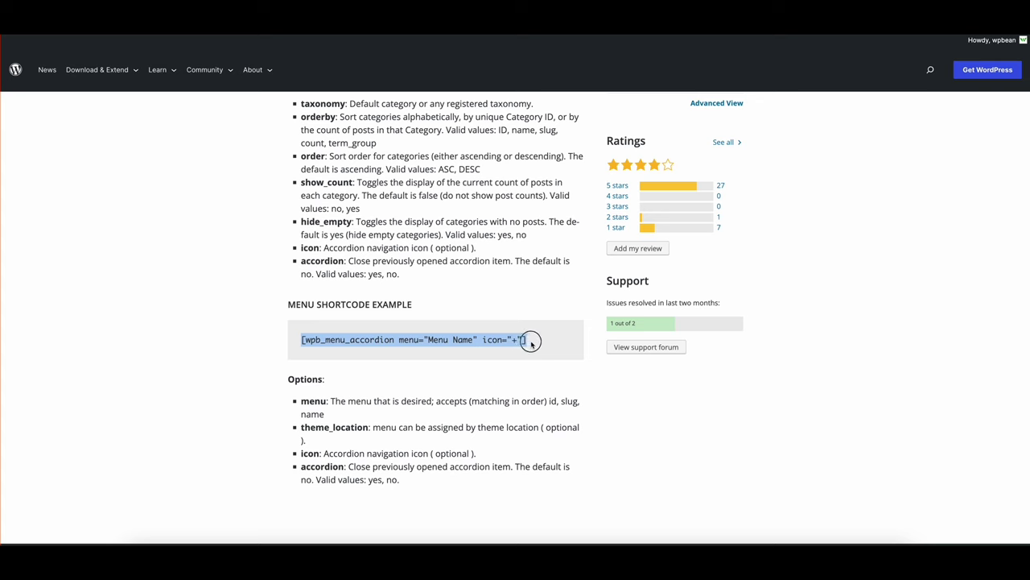
right_click(501, 341)
click(516, 362)
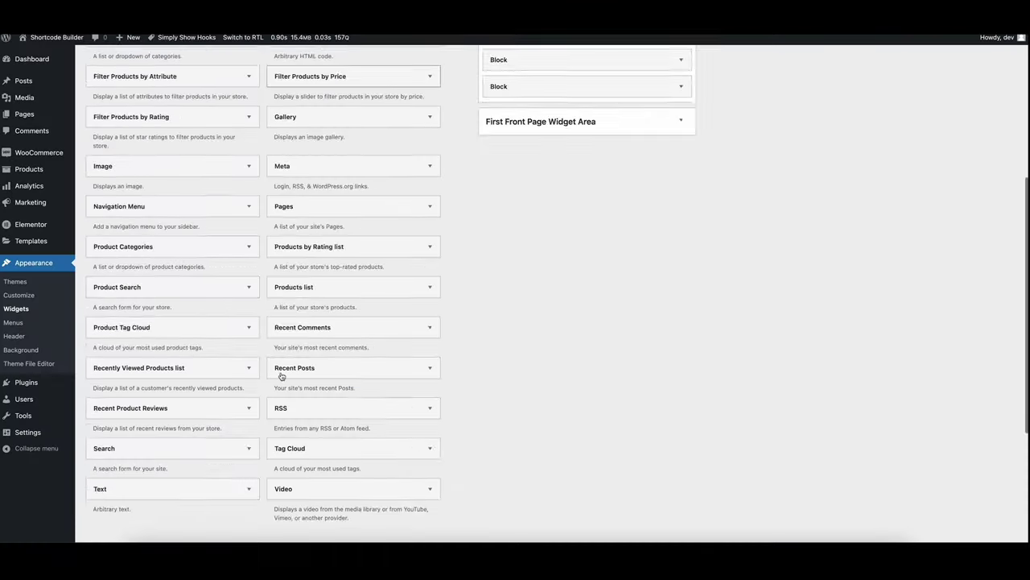
Step: Add a second Text widget to the Main Sidebar below the Accordion Category widget and title it "Accordion Menu"
scroll(135, 278, down, 5)
scroll(287, 317, up, 5)
drag(131, 269, 600, 248)
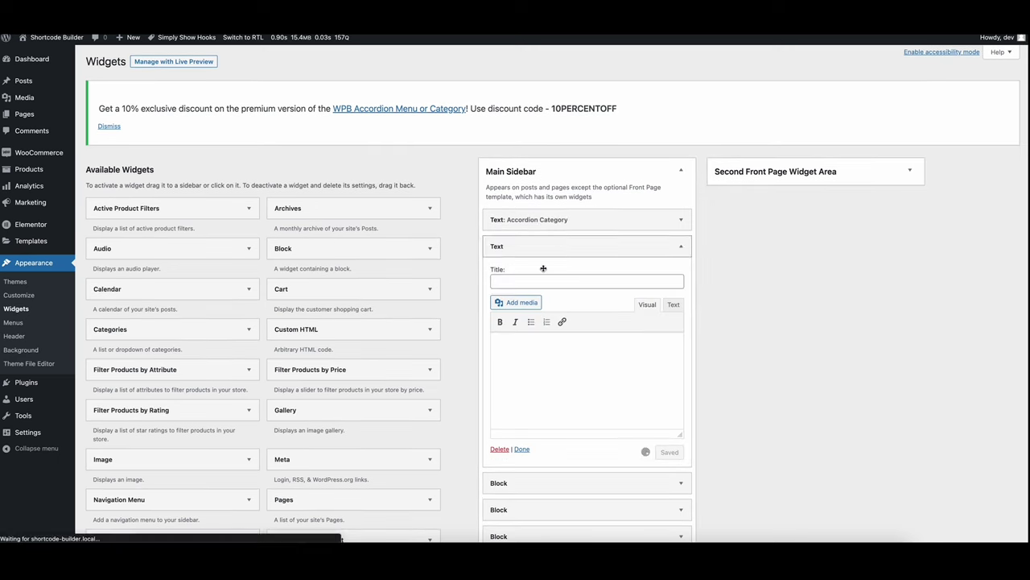
text(Accordion Menu)
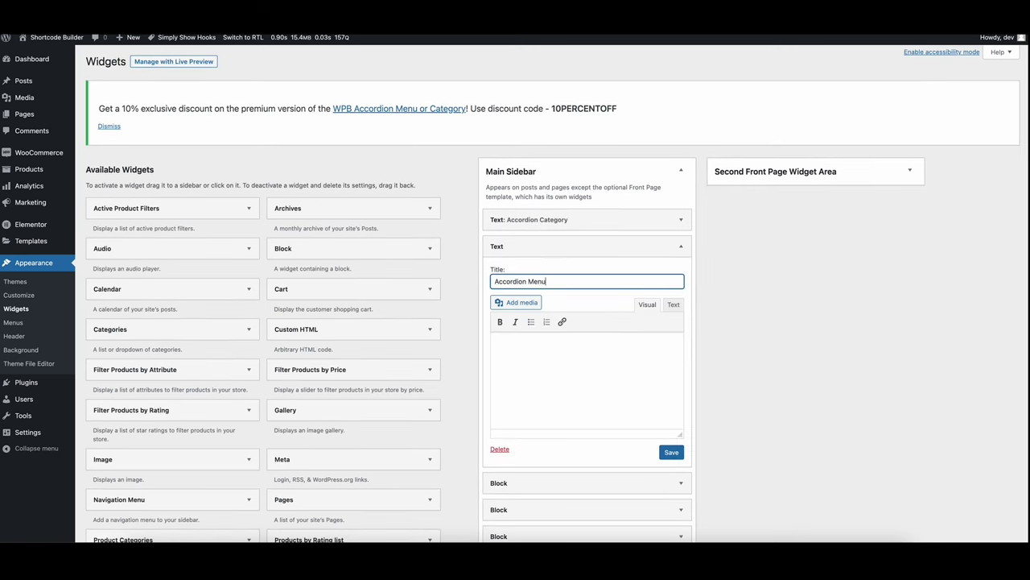
Step: Paste the menu accordion shortcode into the new Text widget's plain-text content
click(673, 304)
right_click(586, 374)
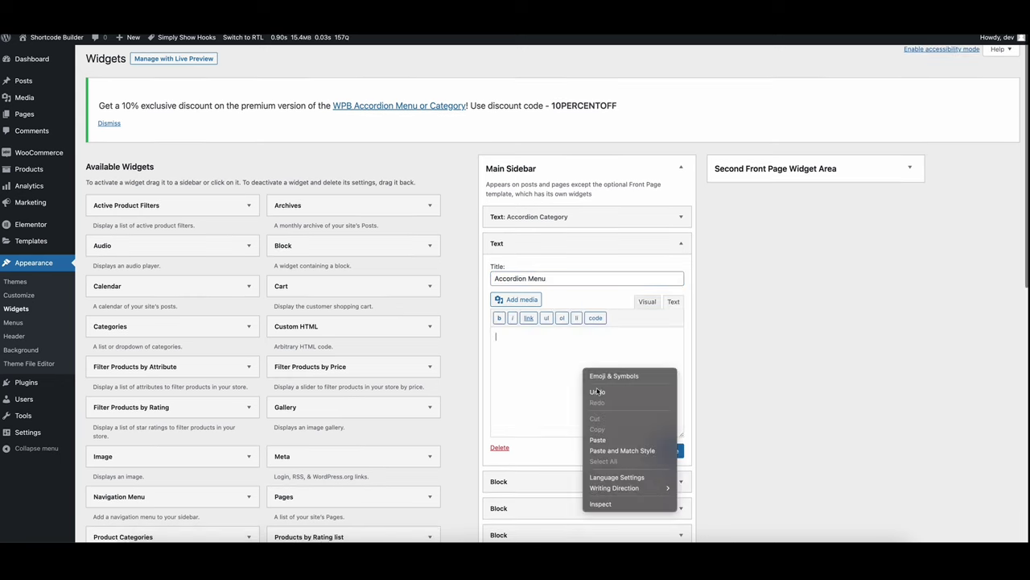
click(599, 439)
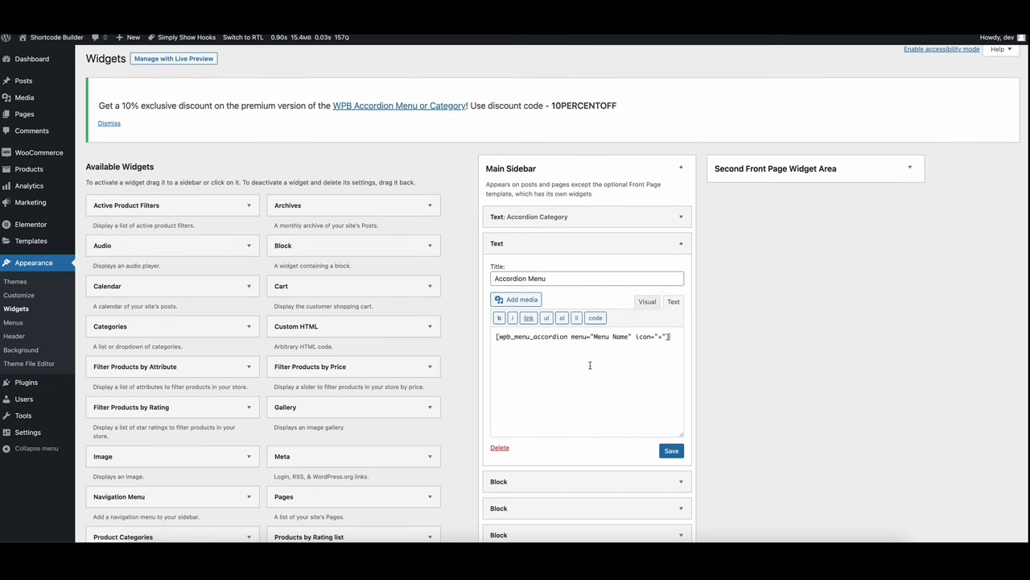
Step: Open the site's menu management page in a separate tab and load "multi level dropdown menu" for editing
right_click(19, 328)
click(37, 336)
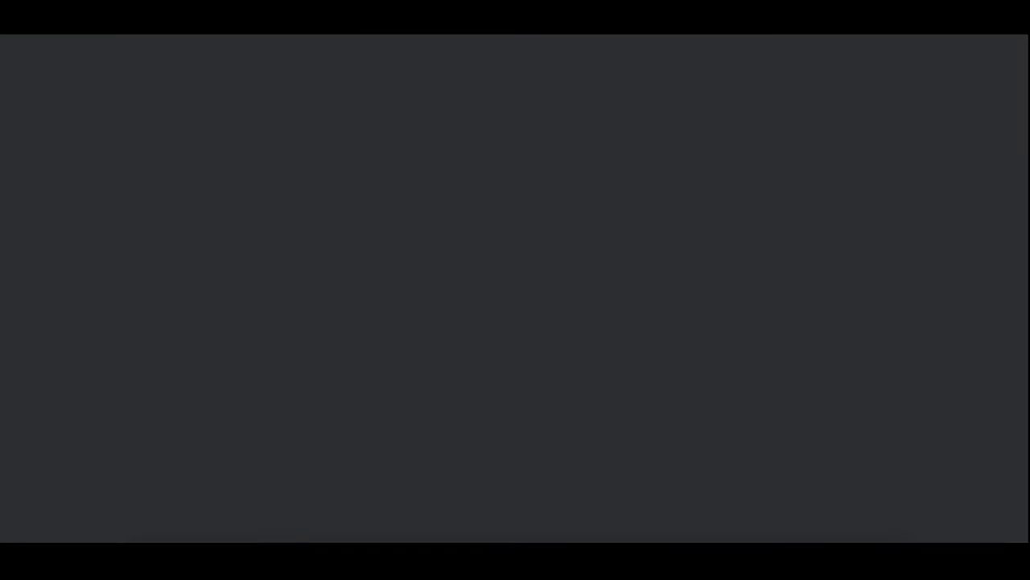
scroll(386, 223, down, 1)
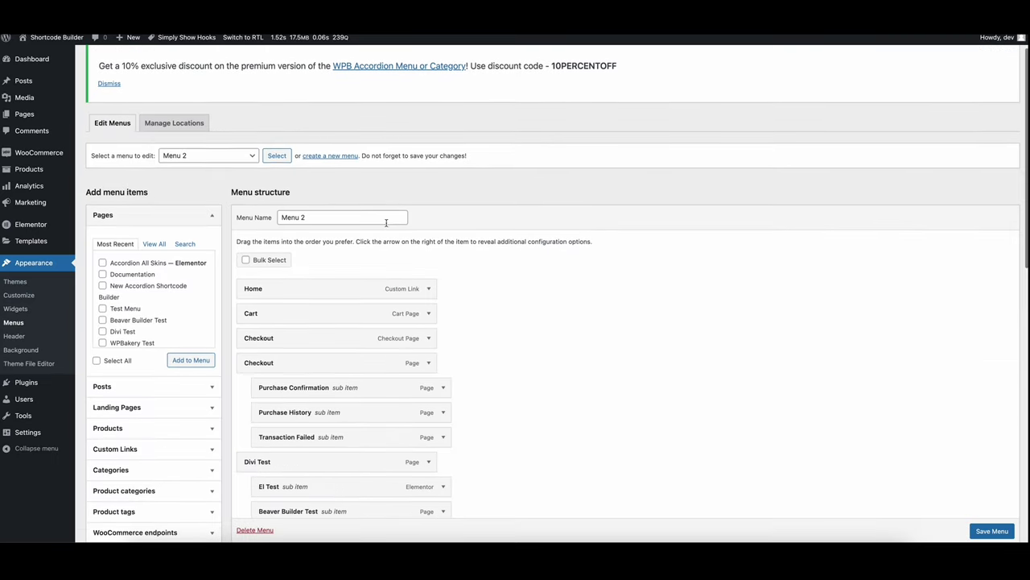
click(207, 154)
click(231, 183)
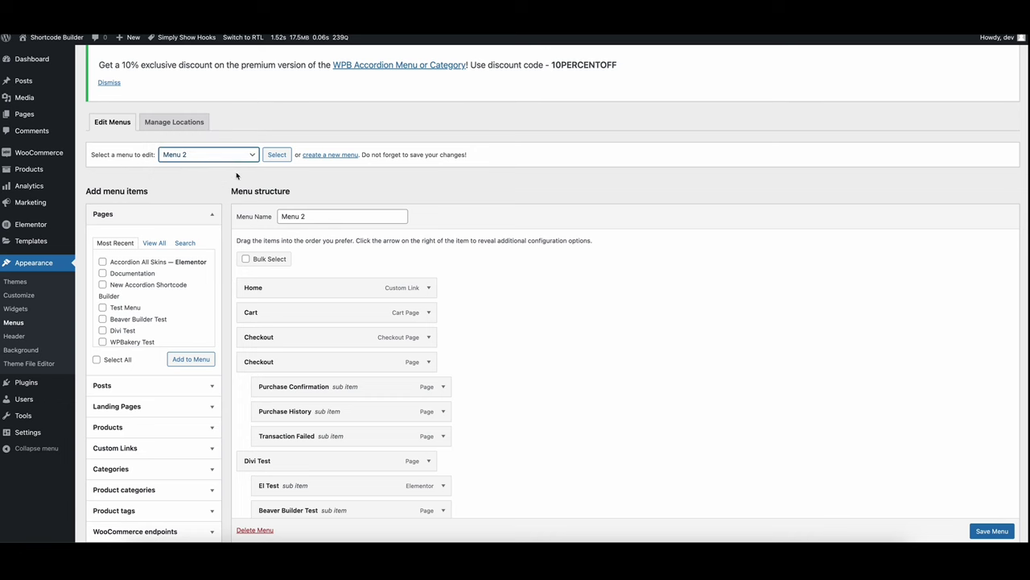
click(233, 160)
click(217, 166)
click(276, 157)
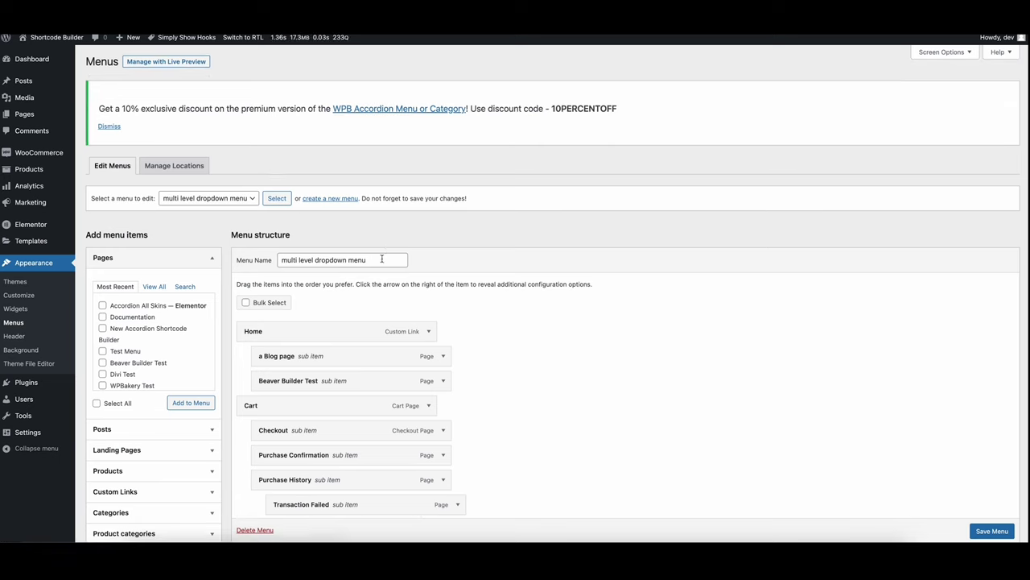
Step: Copy the full name of the loaded menu
drag(403, 260, 266, 259)
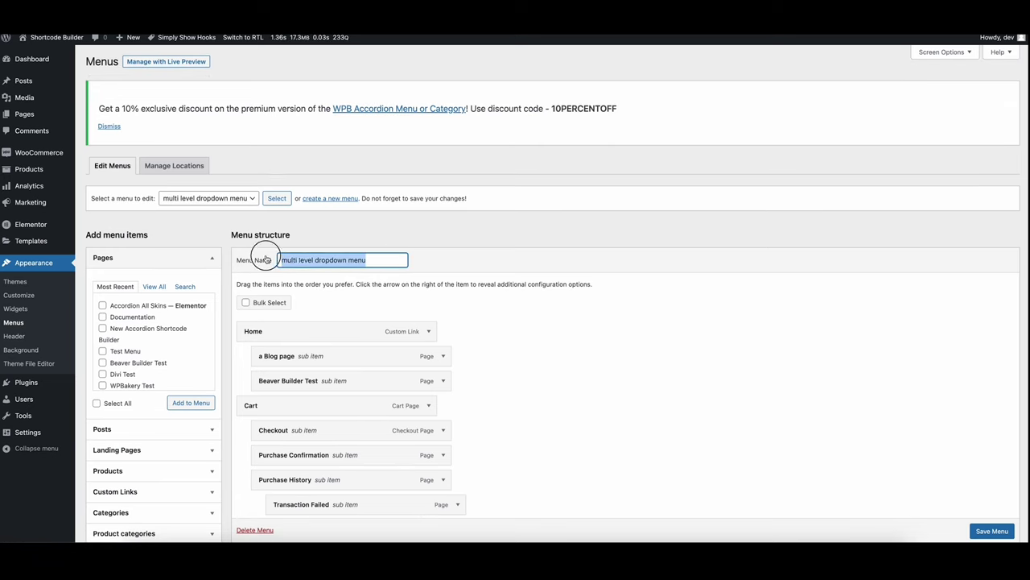
right_click(290, 258)
click(310, 333)
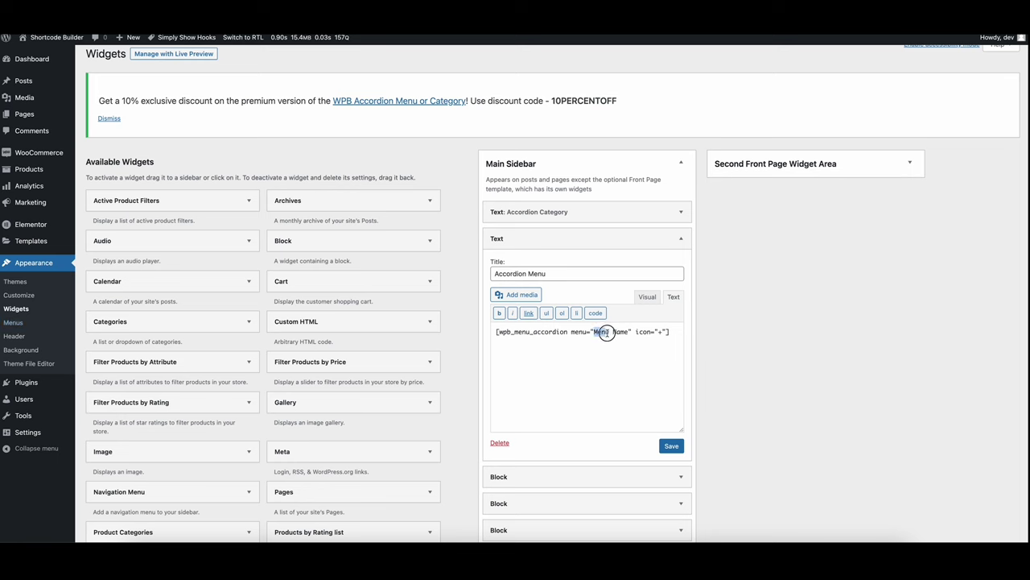
Step: Replace the "Menu Name" placeholder in the widget's menu shortcode with "multi level dropdown menu"
drag(607, 331, 632, 332)
key(BackSpace)
right_click(595, 332)
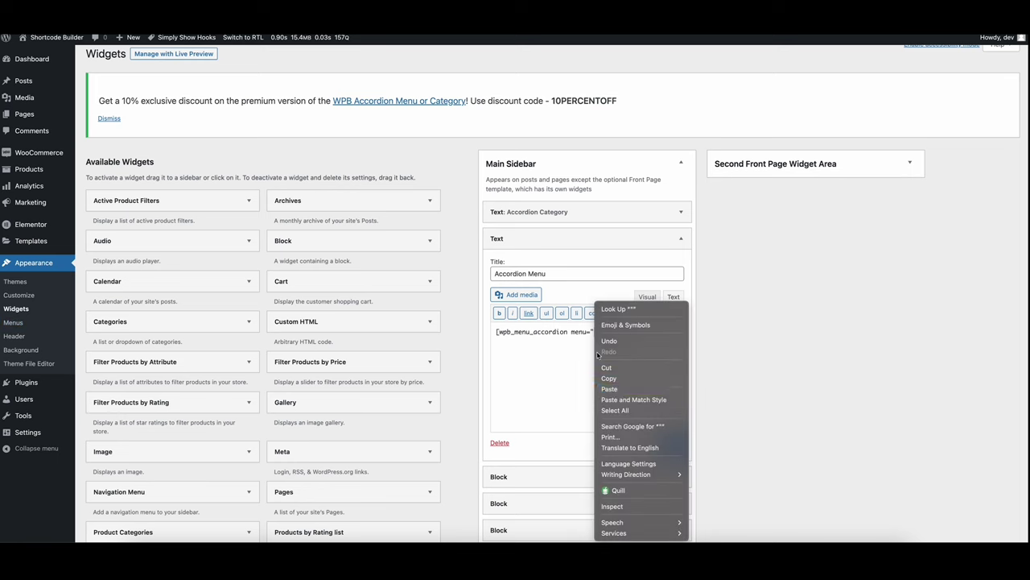
click(615, 391)
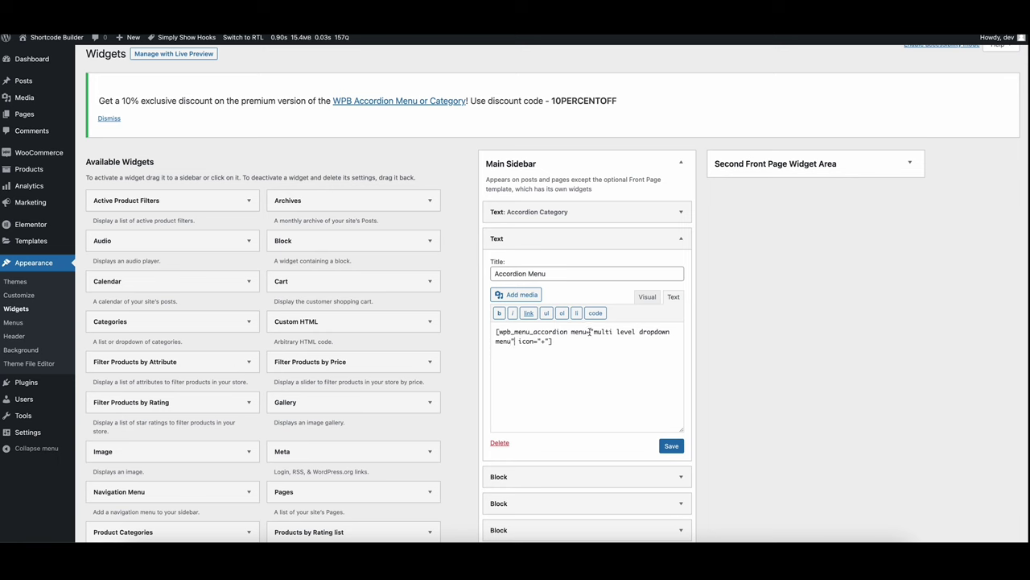
drag(593, 335, 513, 341)
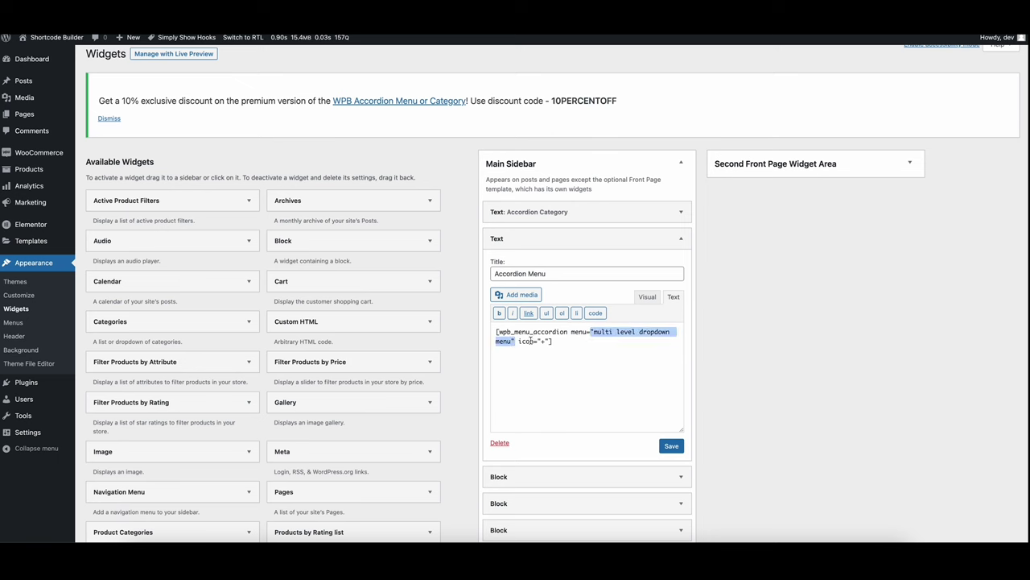
Step: Save the Accordion Menu text widget and test expanding and collapsing its submenus, such as Home and Cart, on the site's front page
click(673, 447)
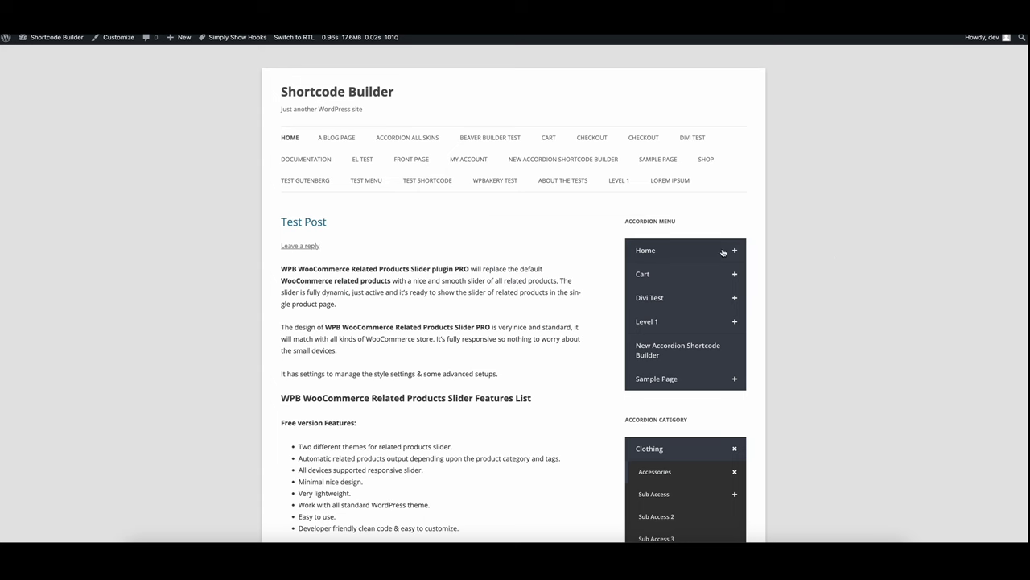
click(734, 251)
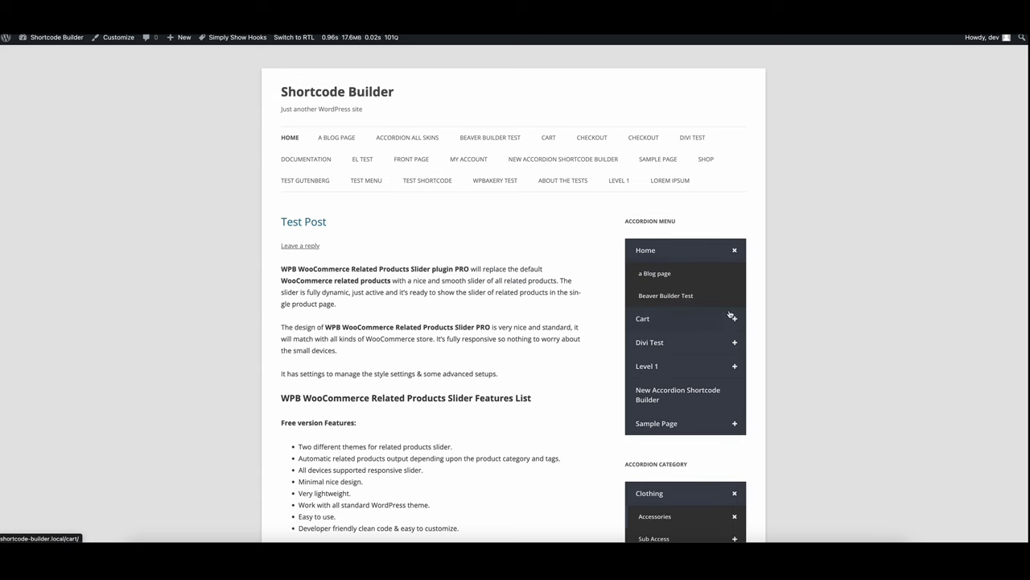
click(734, 320)
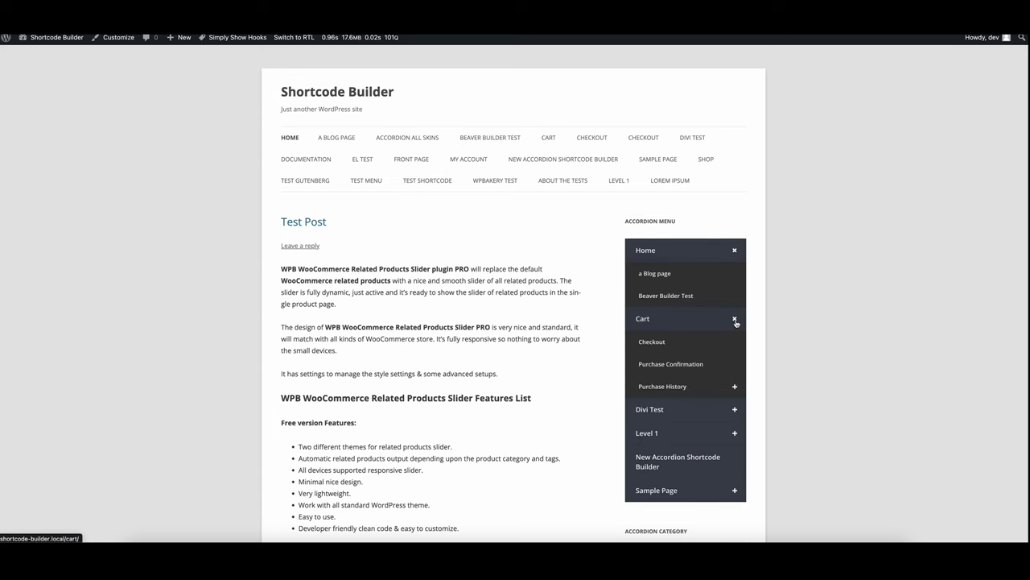
click(734, 320)
click(734, 252)
click(734, 298)
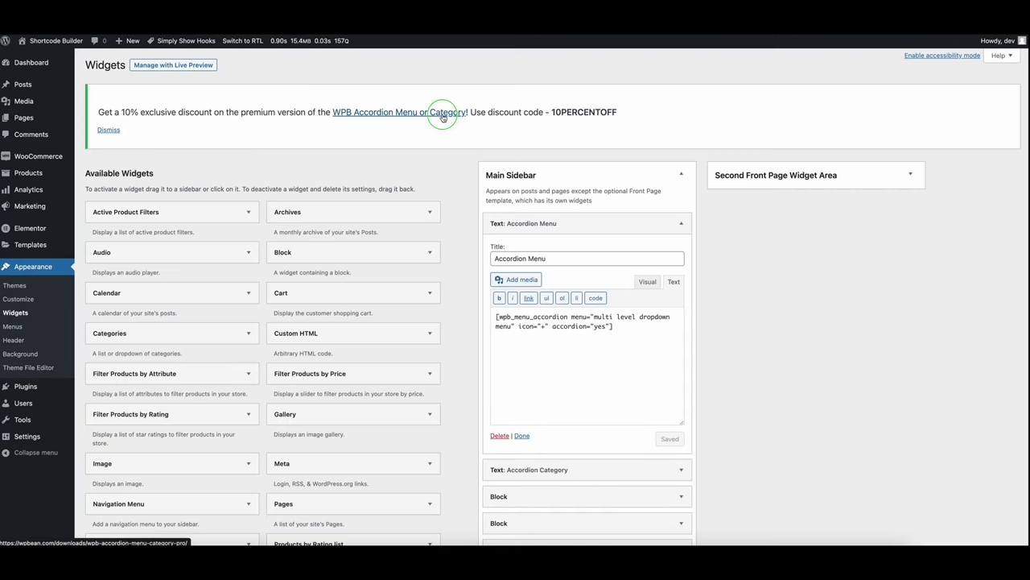
Step: View the premium WPB Accordion Menu or Category PRO product page in a separate tab
right_click(444, 116)
click(461, 120)
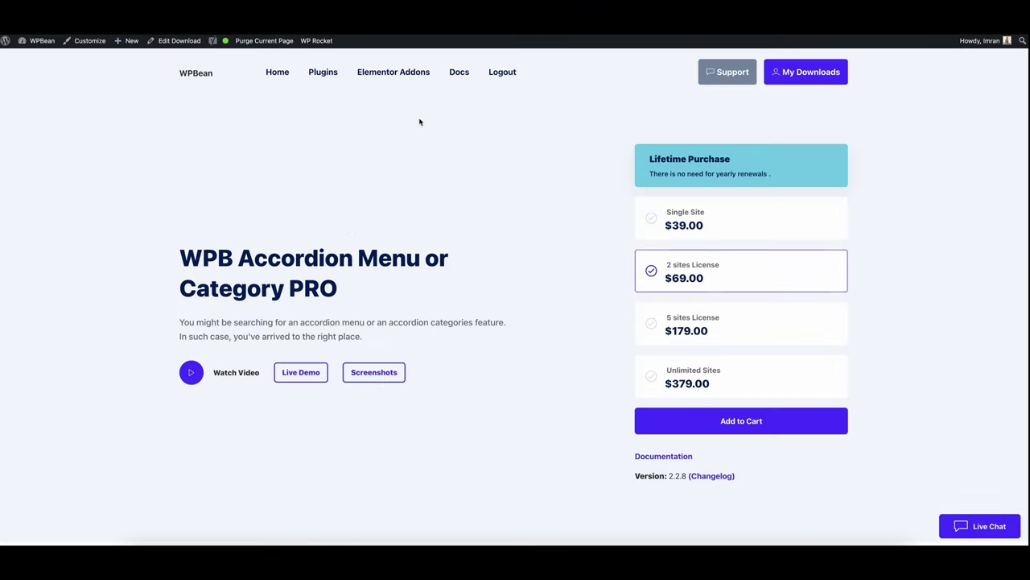
key(ctrl+Tab)
scroll(349, 230, down, 1)
key(ctrl+shift+Tab)
Step: Activate the WPB Accordion Menu or Category PRO plugin from the site's installed plugins
mouse_move(32, 388)
click(93, 392)
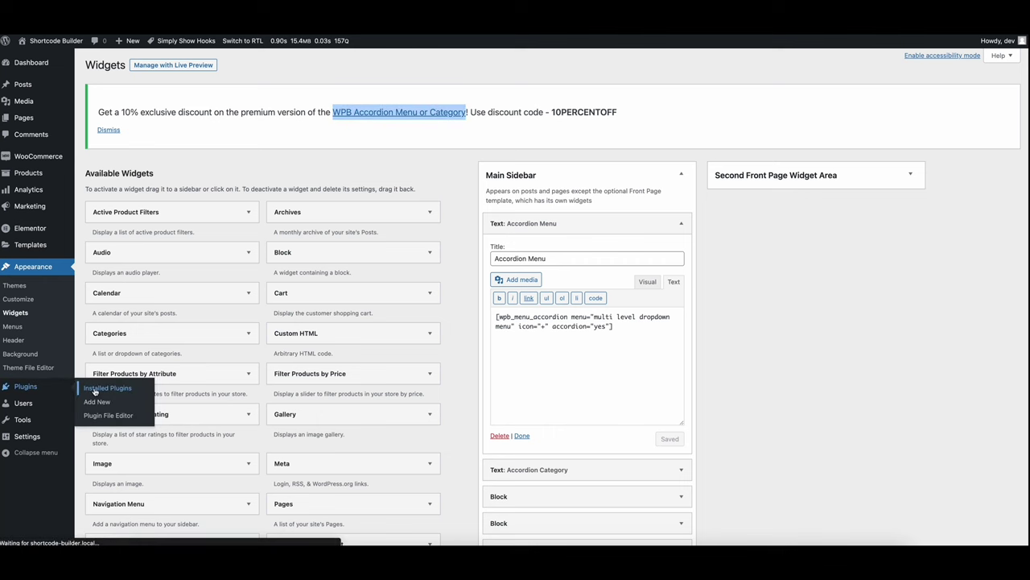
scroll(231, 386, down, 10)
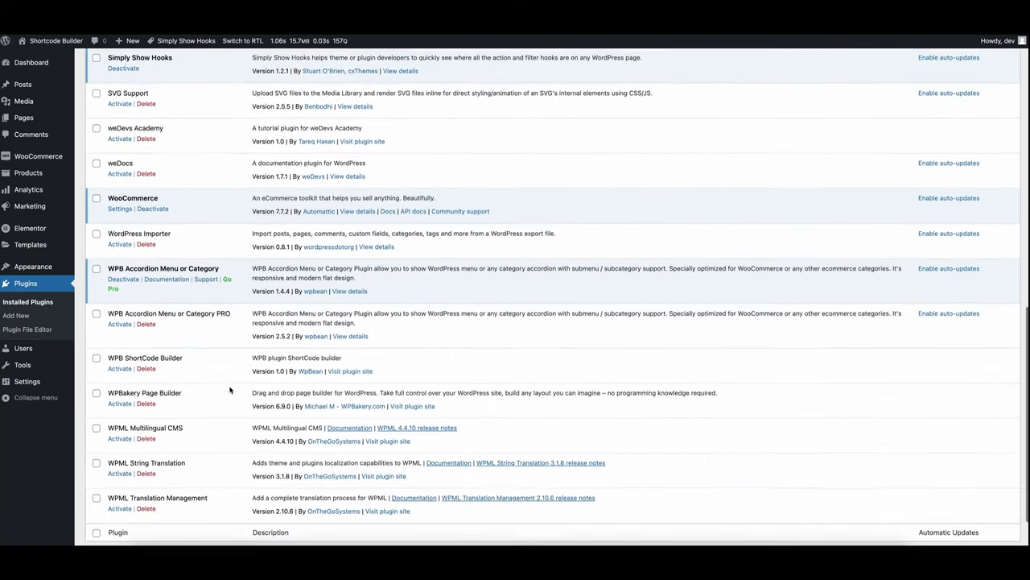
scroll(229, 389, down, 2)
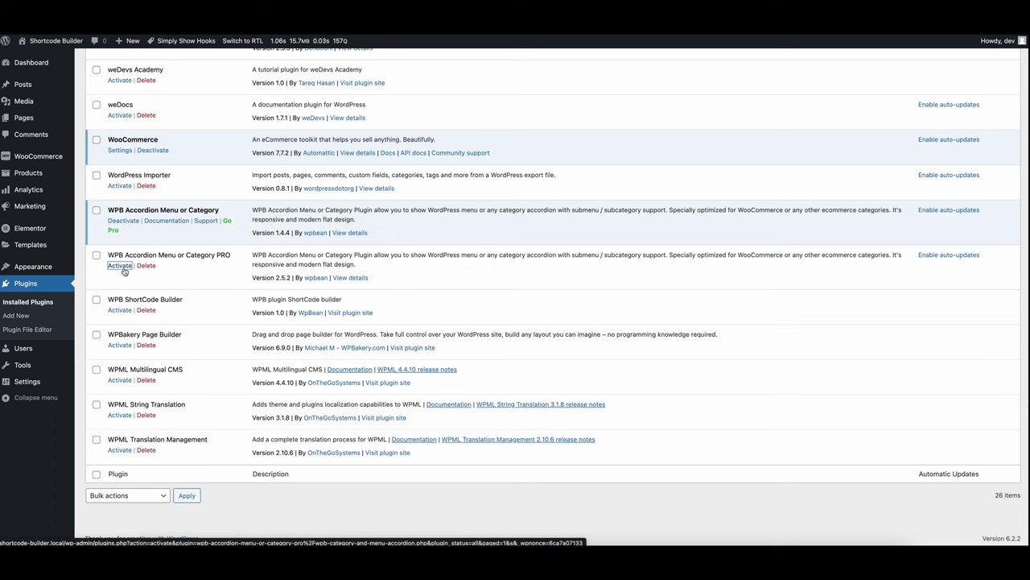
click(120, 266)
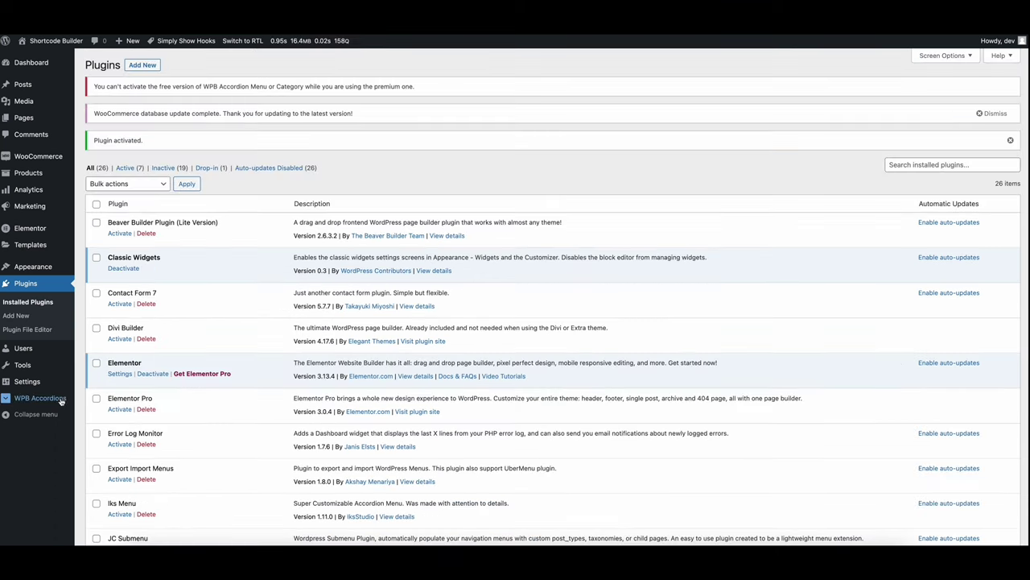
Step: Create a new WPB Accordion titled "Accordion Test" and publish it
mouse_move(62, 401)
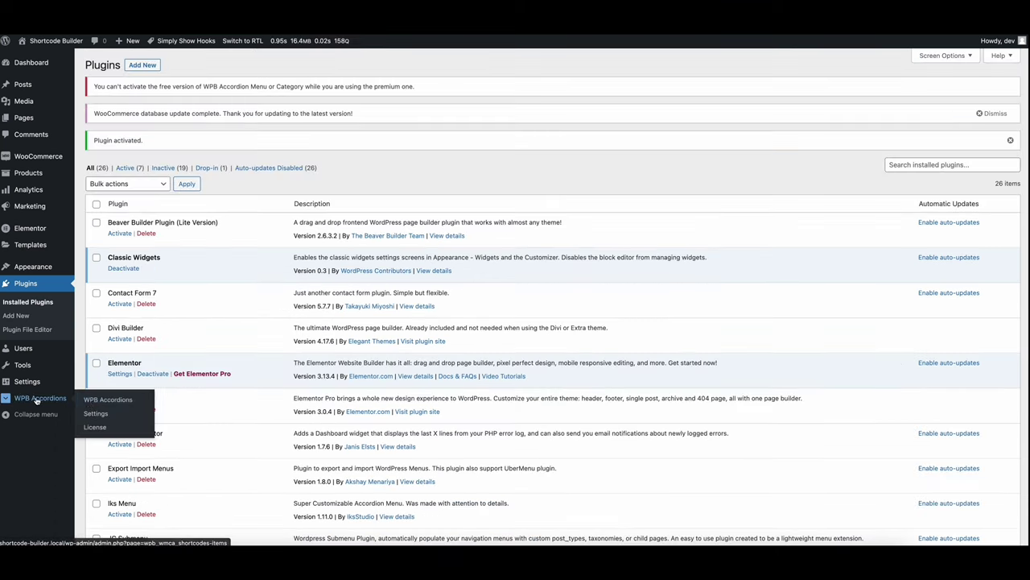
click(89, 400)
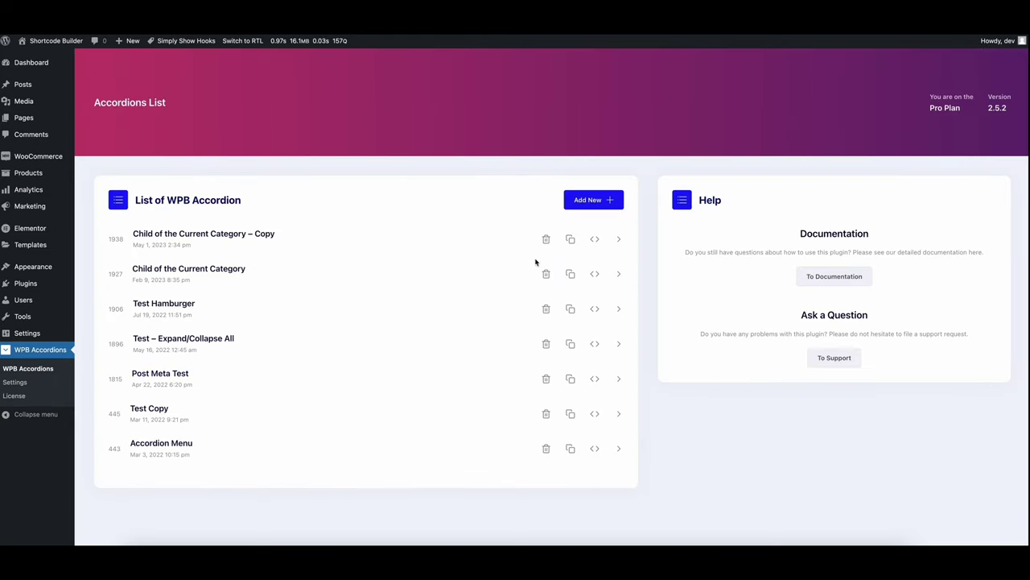
click(610, 203)
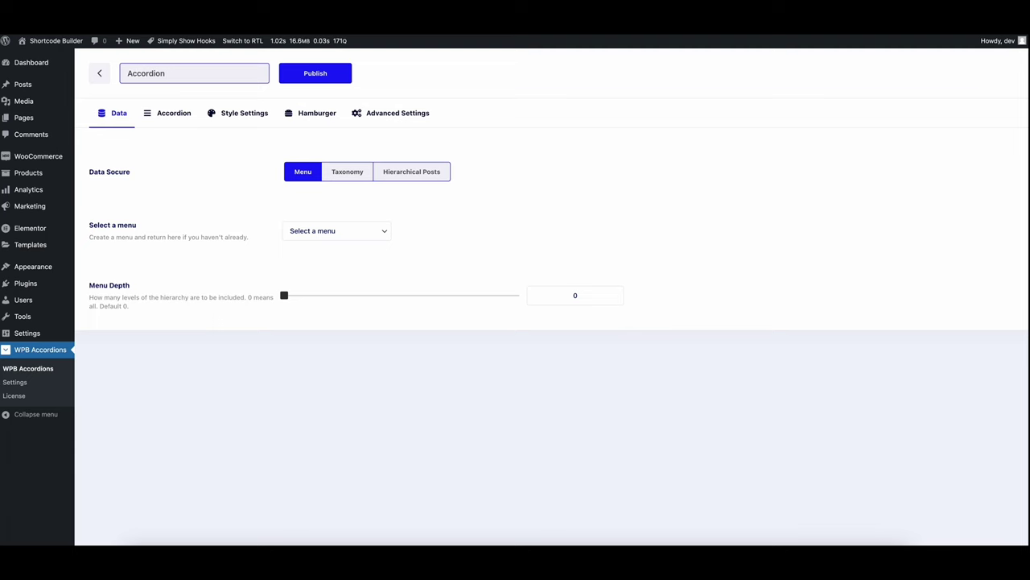
click(337, 78)
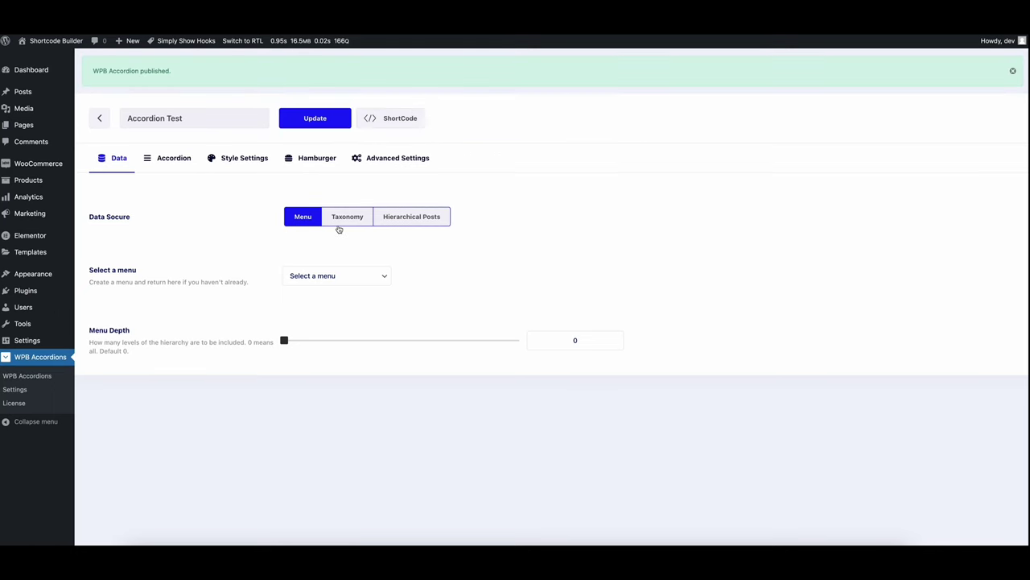
Step: Set the accordion's data source to Taxonomy and choose the product_cat taxonomy
click(344, 217)
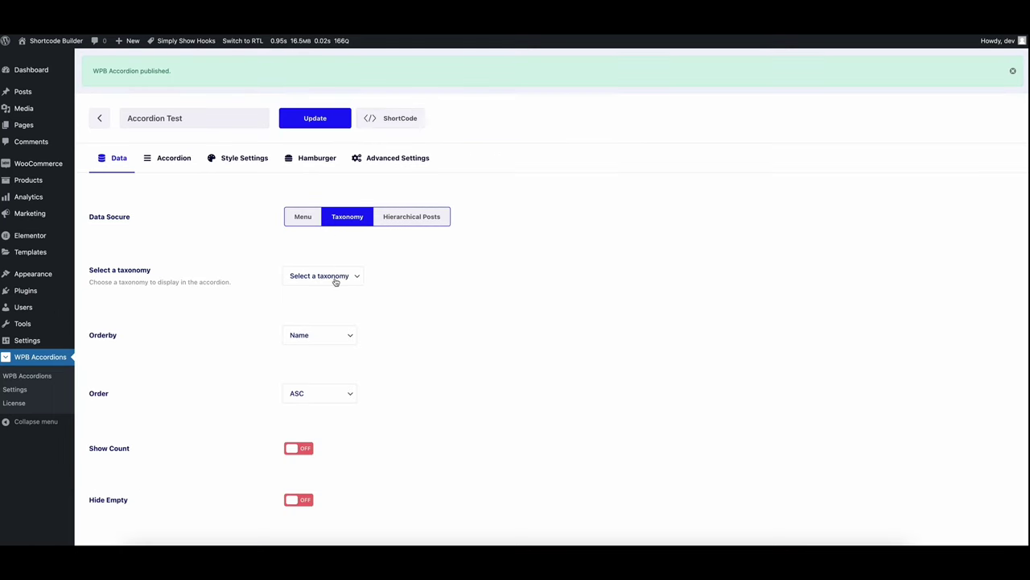
click(335, 276)
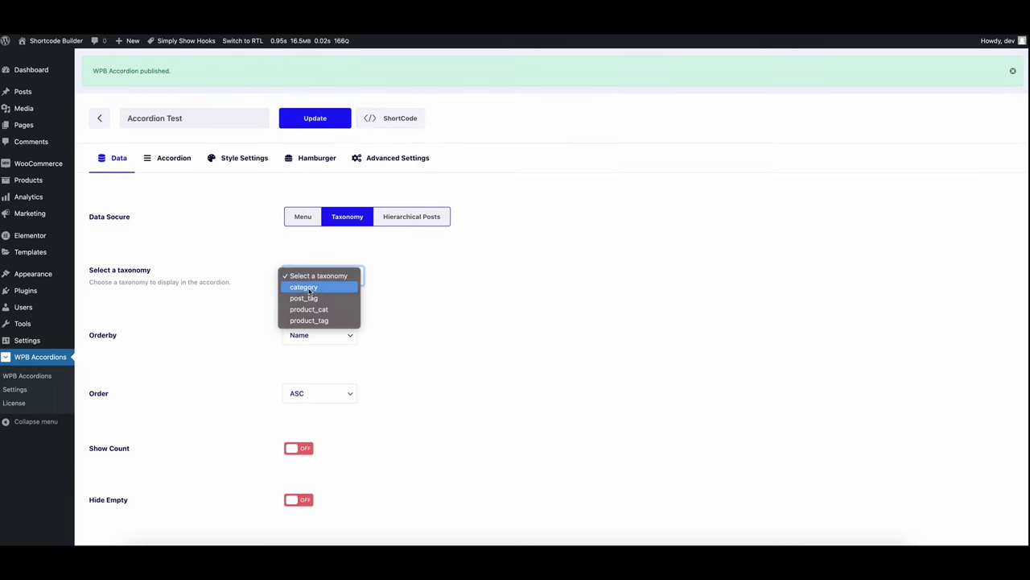
click(311, 311)
Step: Review the accordion's remaining data options and its behavior, style, hamburger and advanced settings
scroll(281, 292, down, 5)
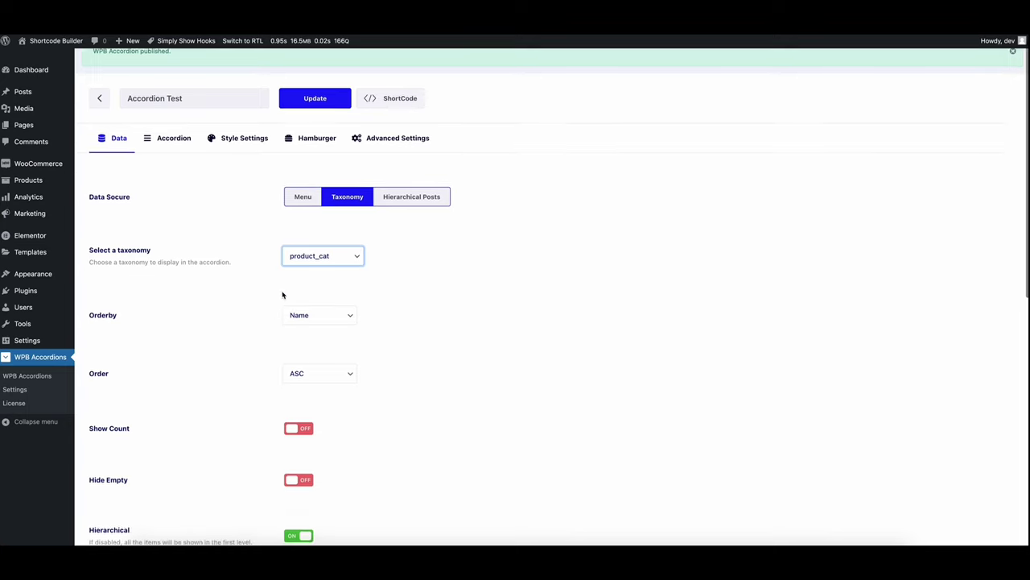
scroll(362, 307, down, 7)
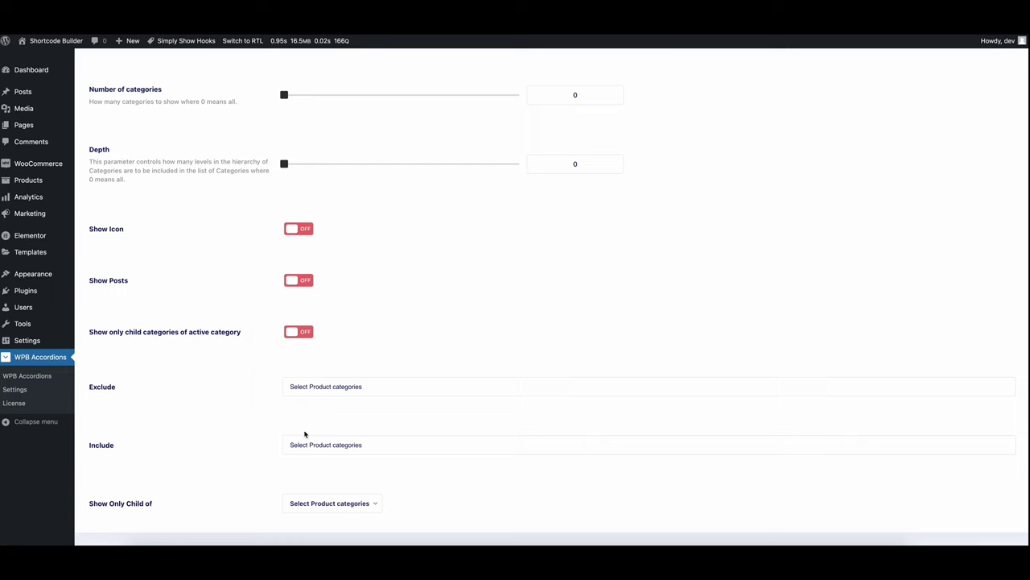
scroll(318, 511, up, 12)
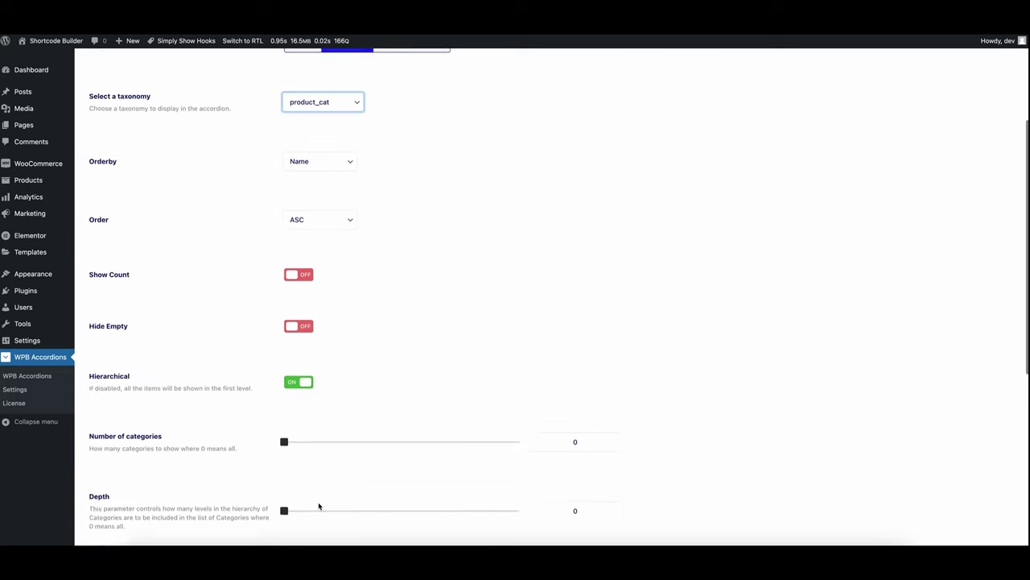
click(174, 158)
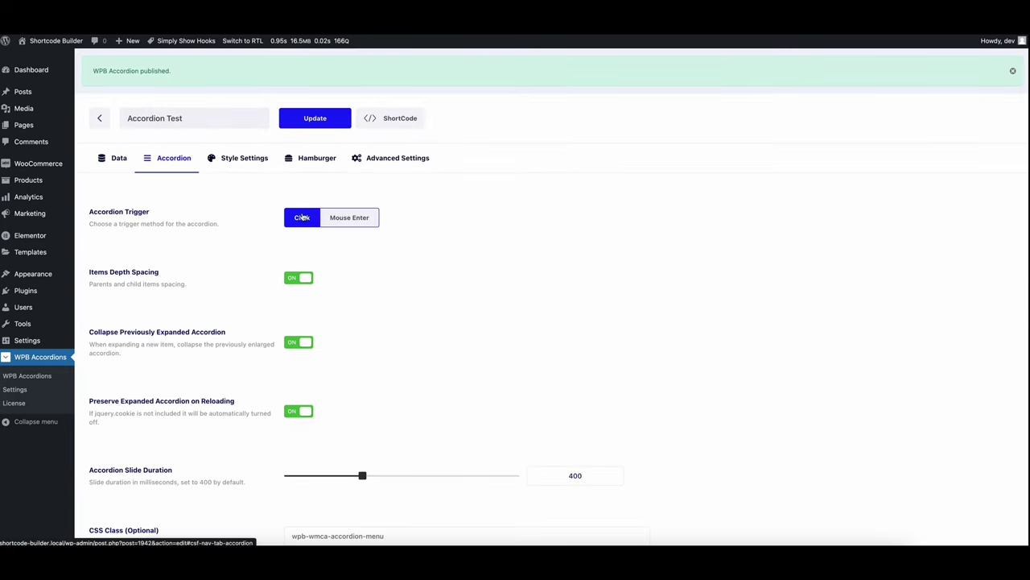
scroll(371, 256, down, 1)
scroll(361, 329, up, 1)
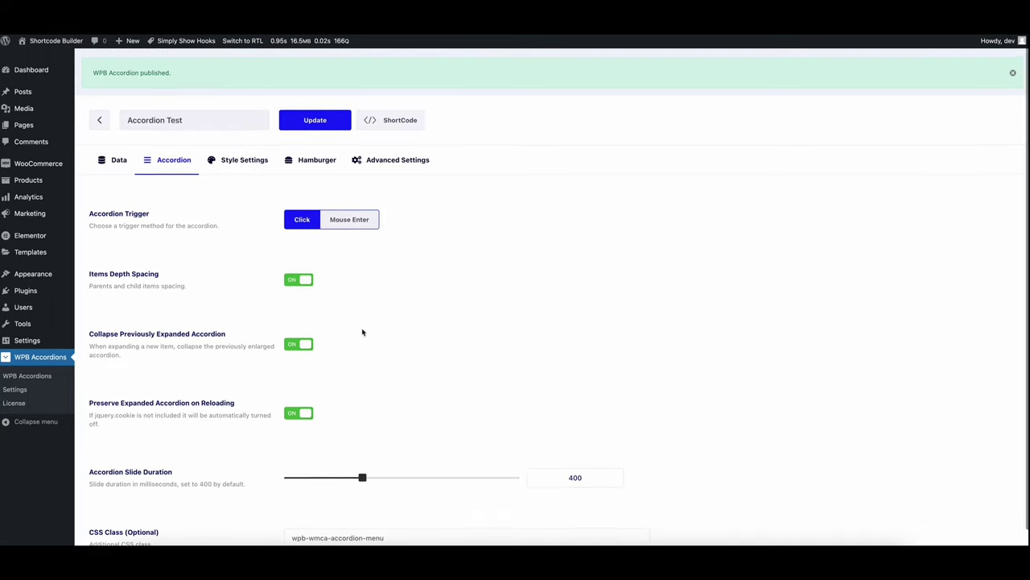
click(250, 156)
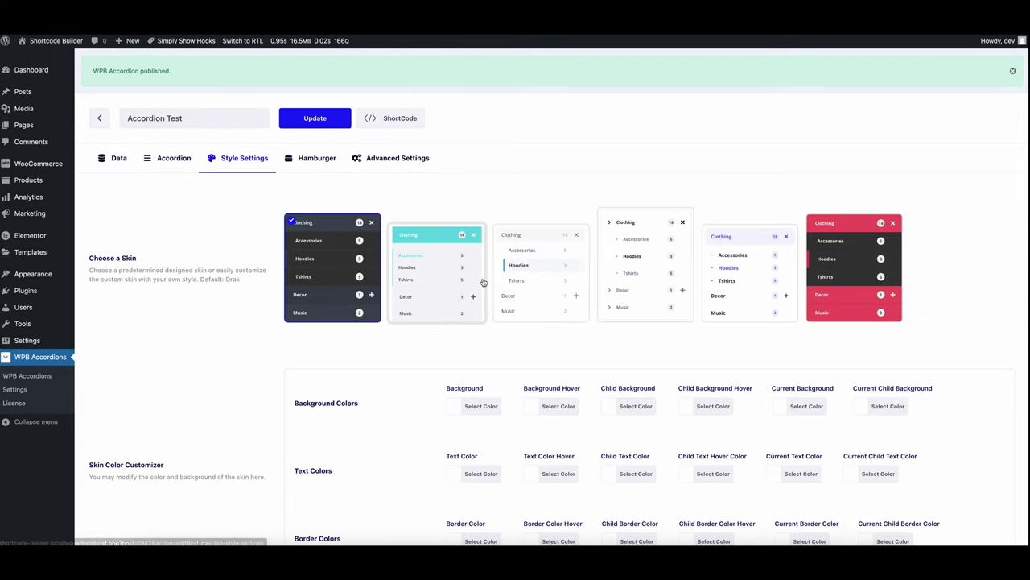
scroll(564, 401, down, 7)
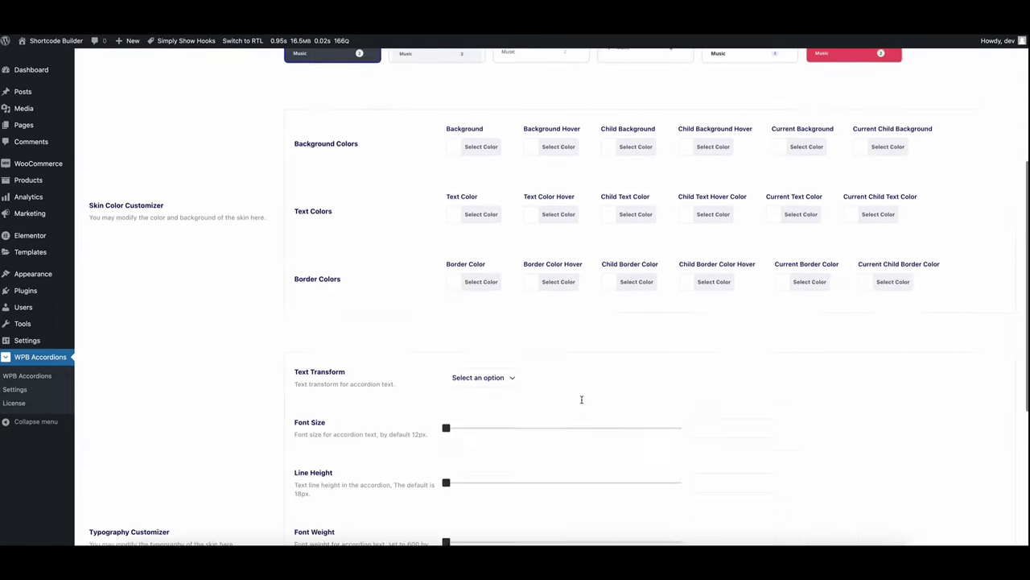
scroll(583, 403, up, 1)
scroll(583, 403, up, 8)
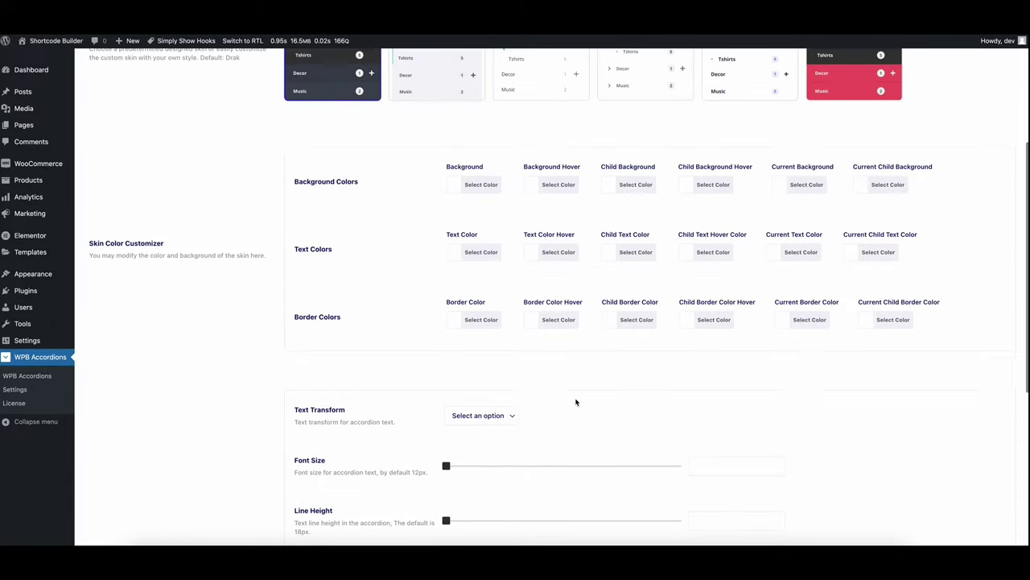
click(316, 159)
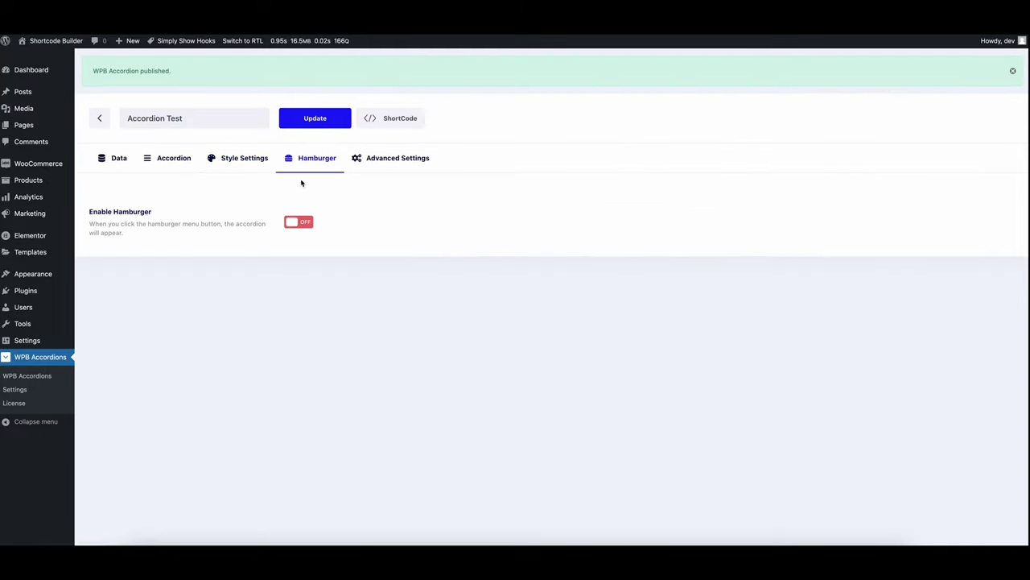
click(376, 161)
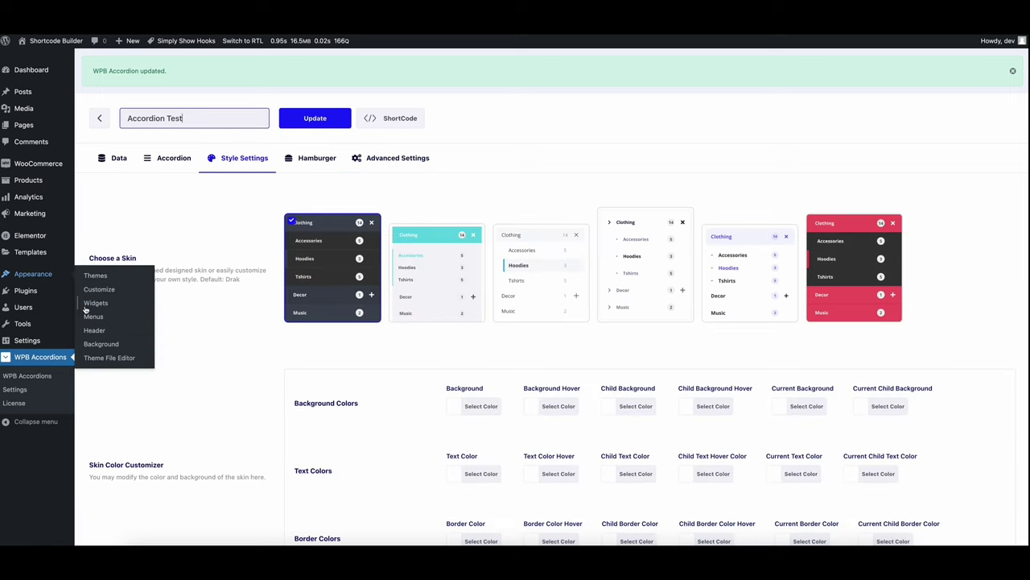
Step: Open the site's Widgets page in a separate tab and add a WPB Accordion widget as the first item of the Main Sidebar
right_click(86, 310)
key(Escape)
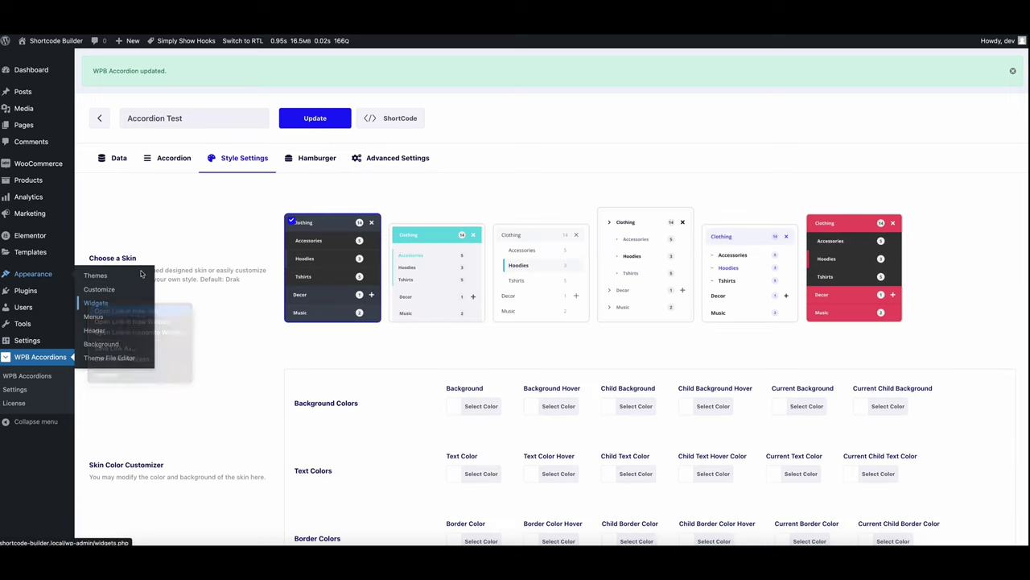
mouse_move(321, 40)
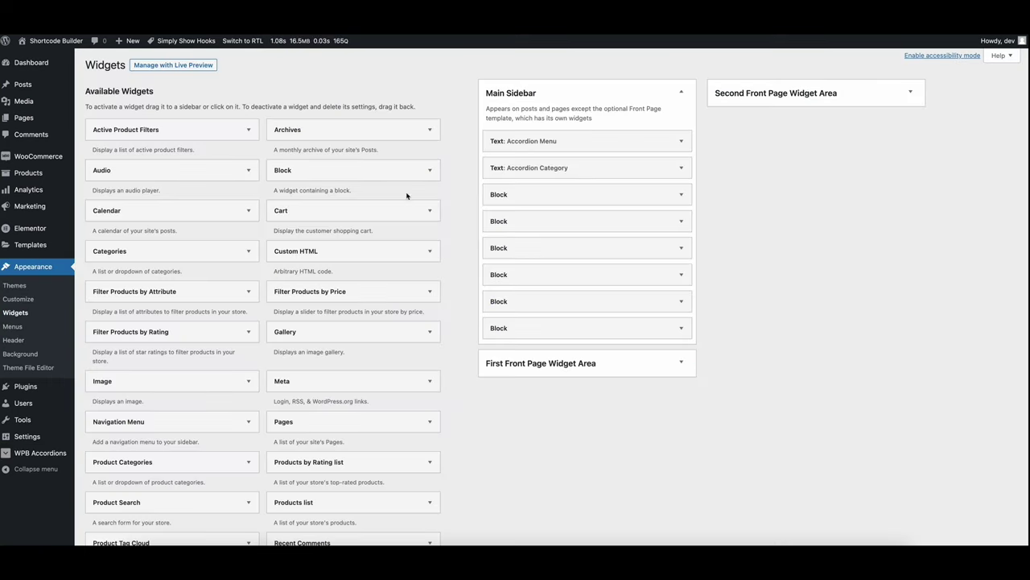
scroll(287, 297, down, 3)
scroll(287, 298, down, 3)
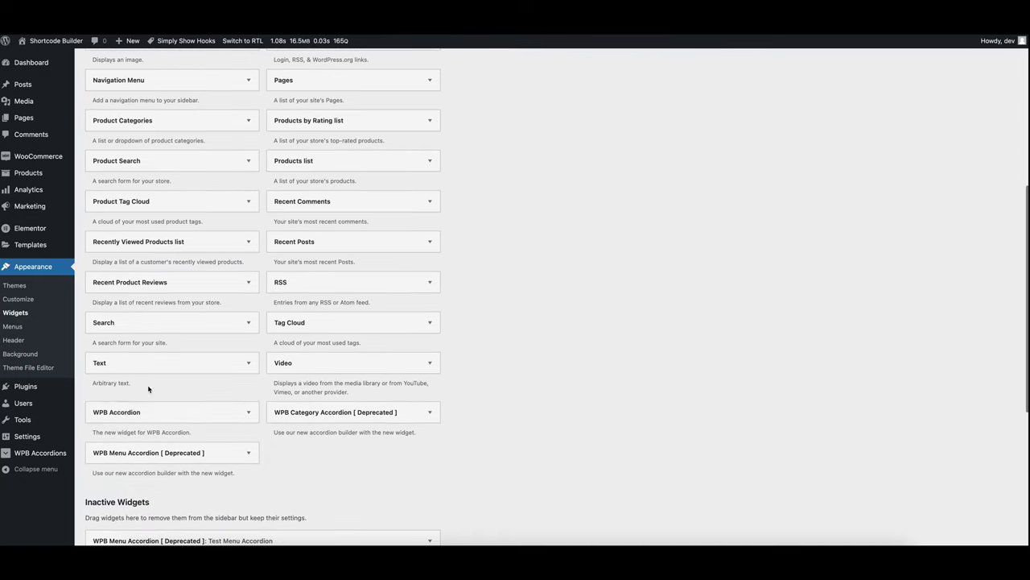
drag(131, 411, 552, 142)
Step: Choose the "Accordion Test" shortcode in the new WPB Accordion widget and save the widget
click(549, 208)
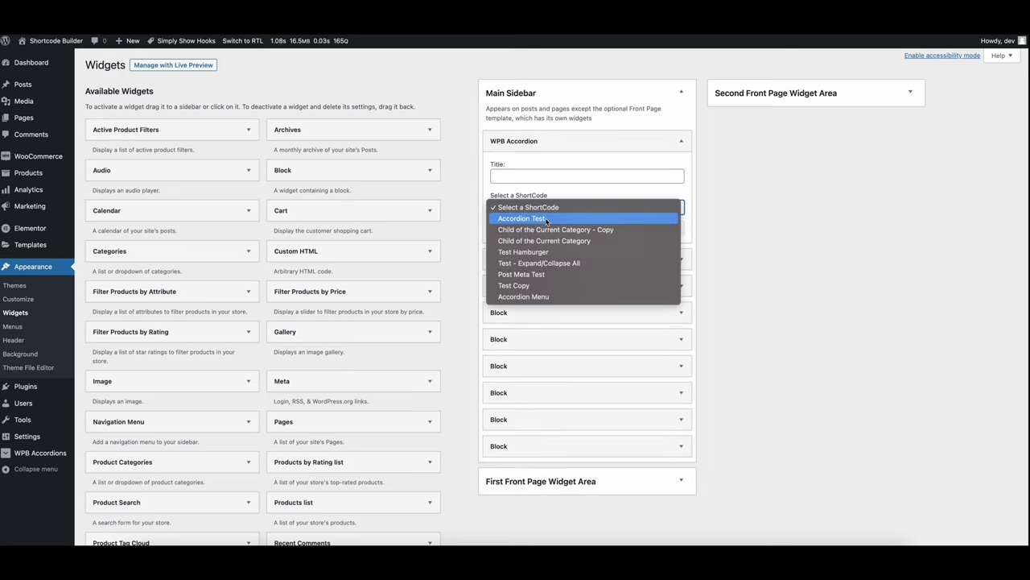
click(524, 219)
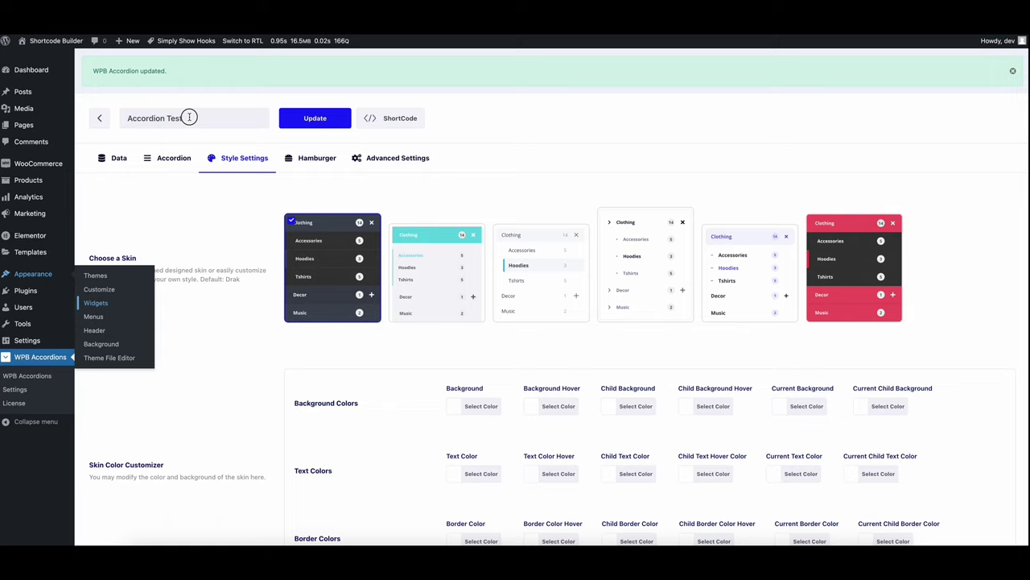
drag(190, 117, 132, 119)
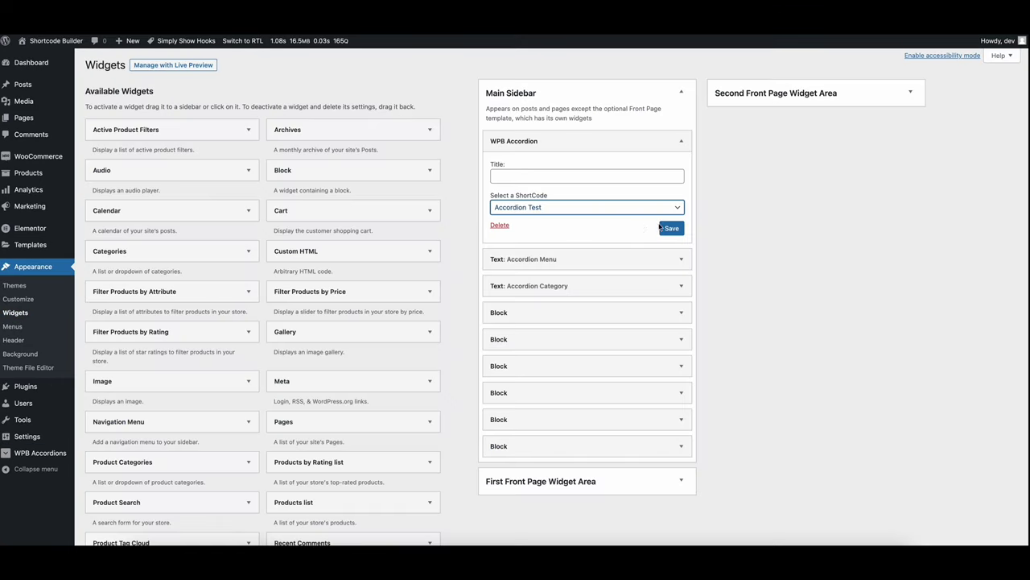
click(667, 230)
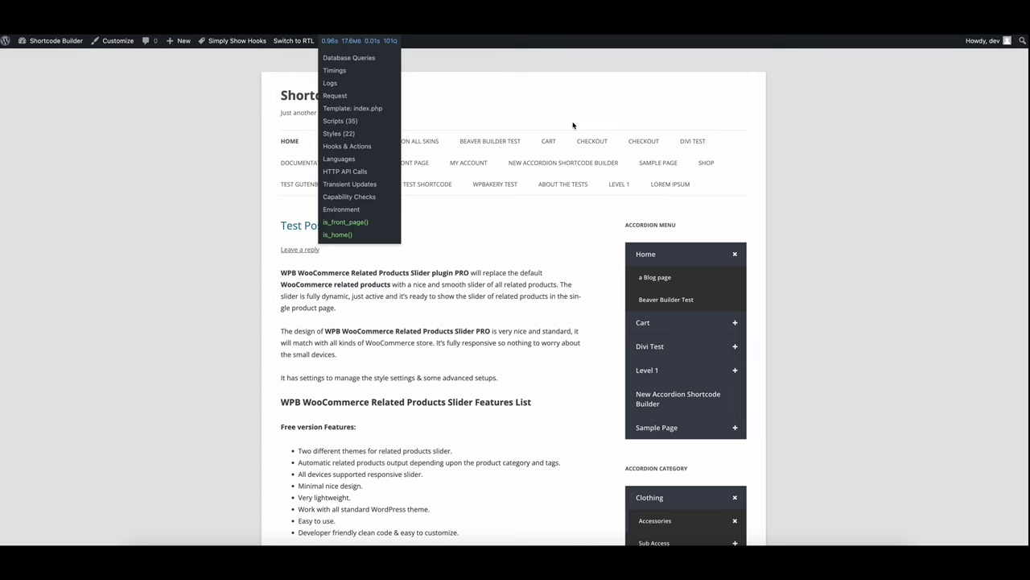
Step: Reload the site's front page and test the product category accordion by toggling Accessories and expanding Sub Access
right_click(823, 242)
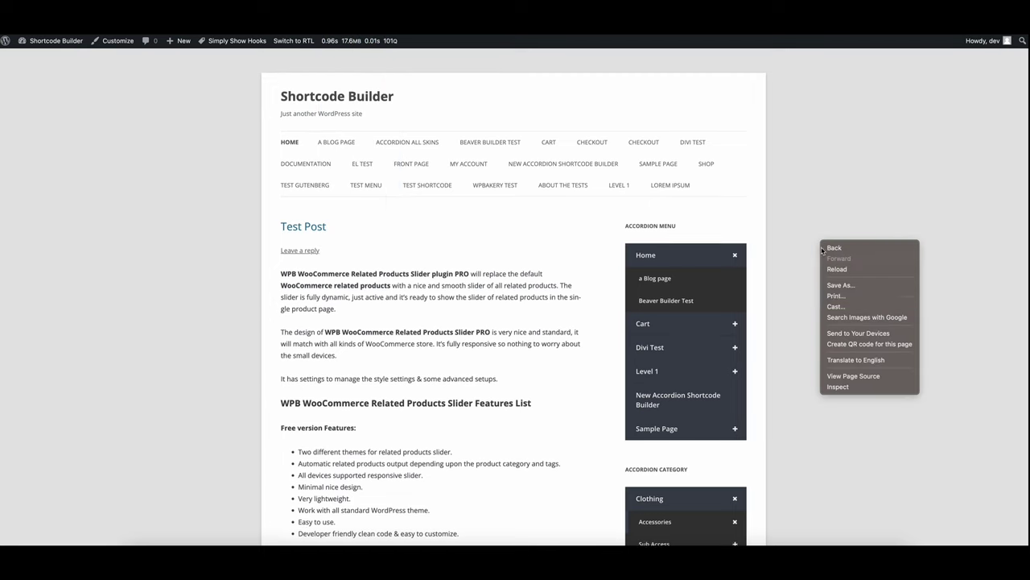
click(862, 271)
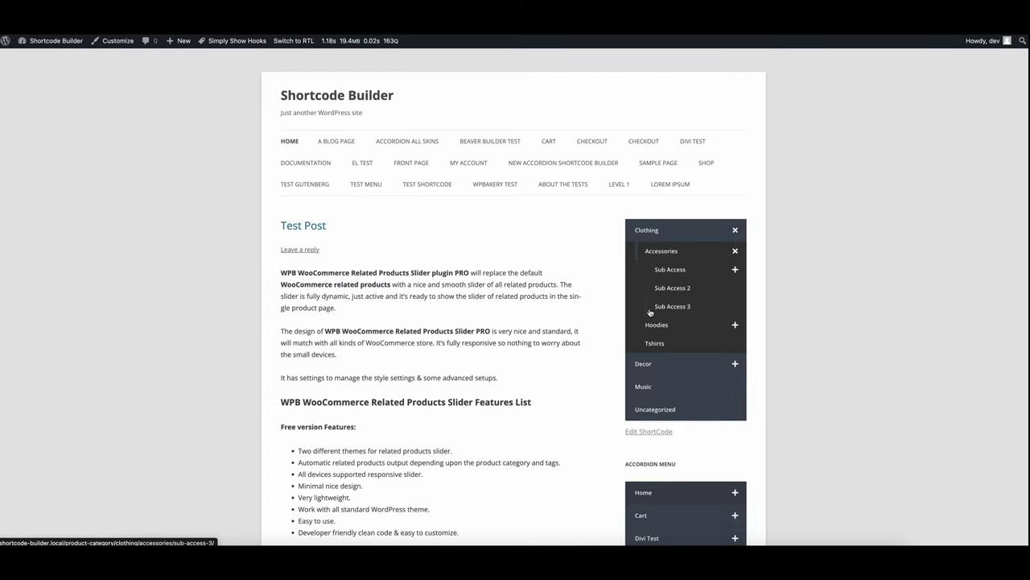
click(735, 250)
click(735, 251)
click(734, 270)
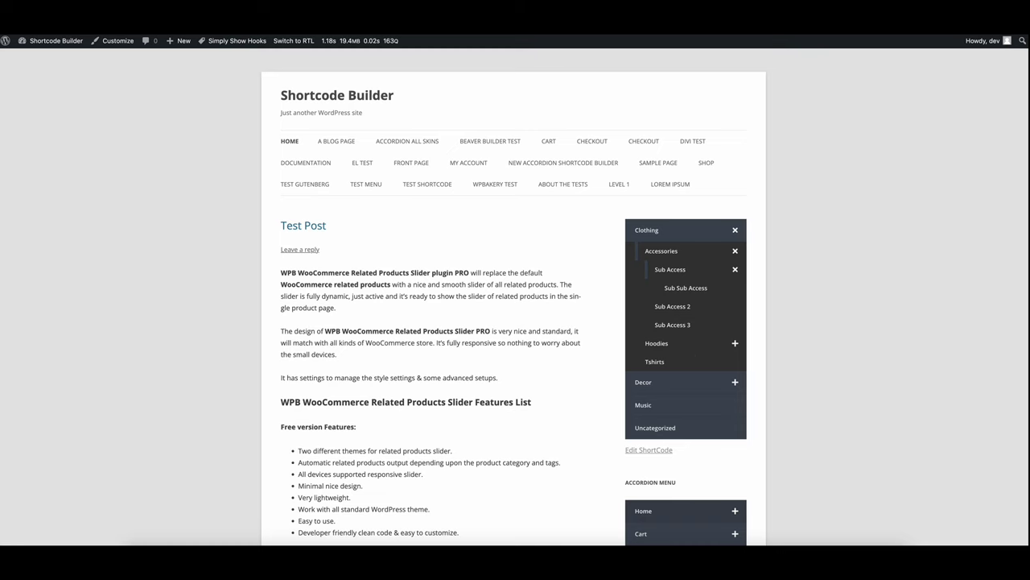
Step: Apply the turquoise-header skin to the Accordion Test accordion and update it
key(ctrl+Tab)
click(428, 271)
click(337, 112)
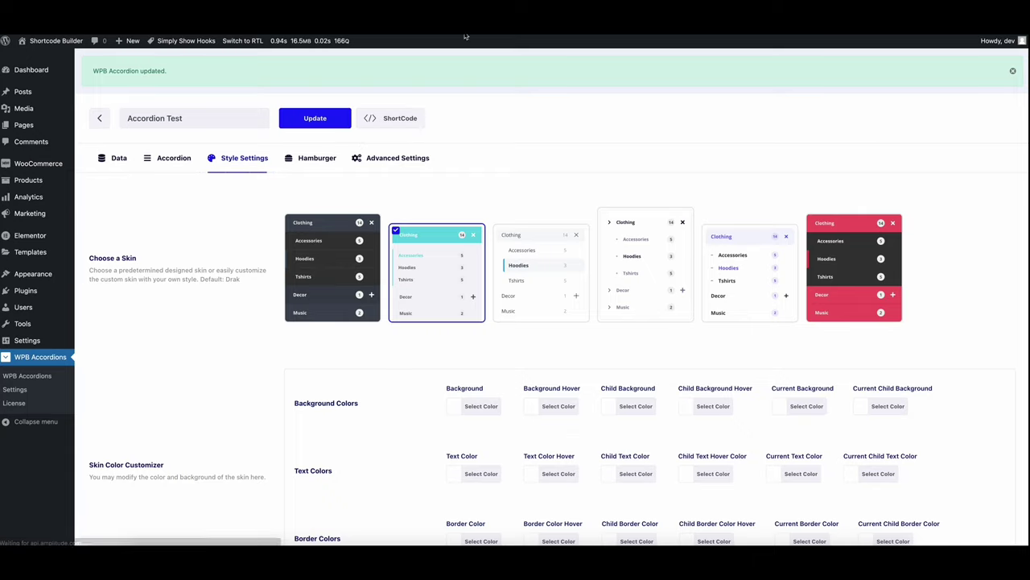
Step: Reload the site's front page to check the turquoise skin and open the Accessories category from the accordion
key(ctrl+Tab)
right_click(779, 222)
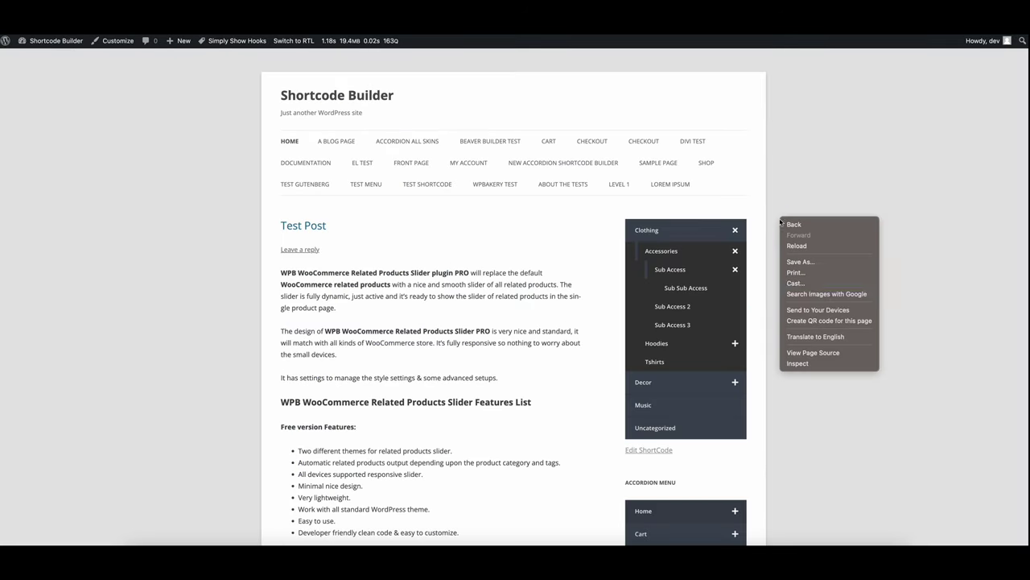
click(808, 251)
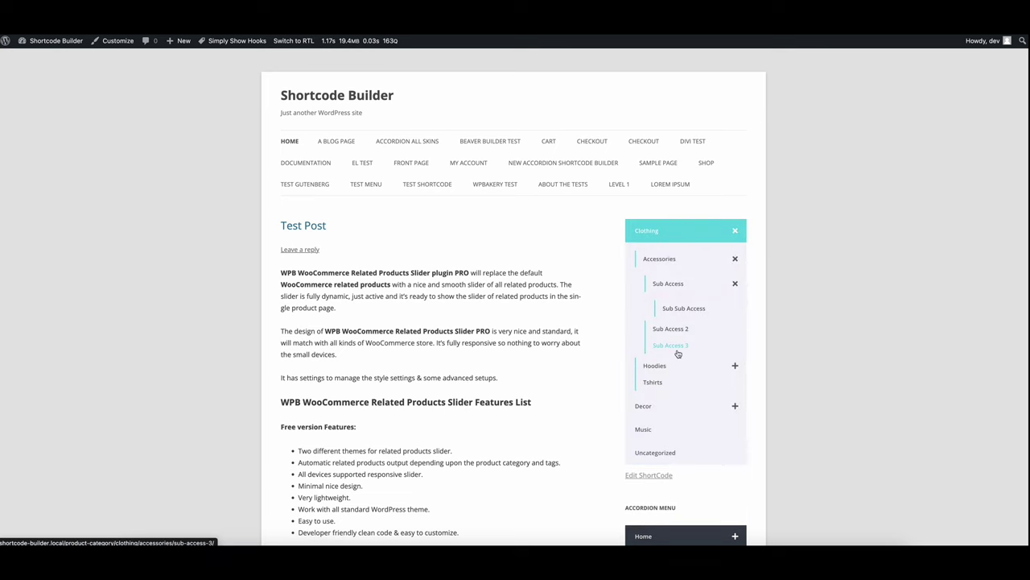
click(668, 262)
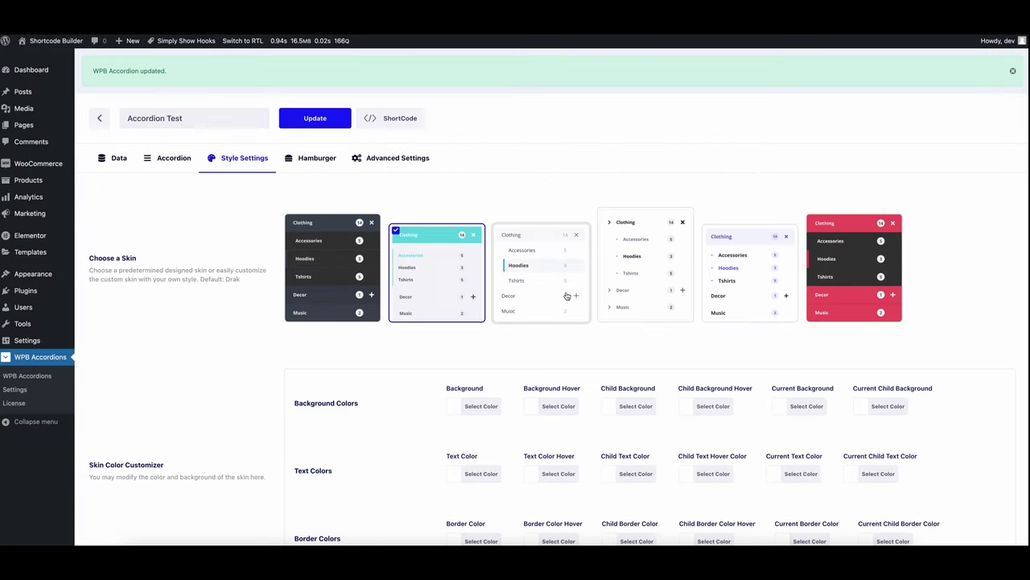
Step: Switch the accordion to the light gray skin with the blue side marker, update it and reload the Accessories category page
click(524, 295)
click(333, 125)
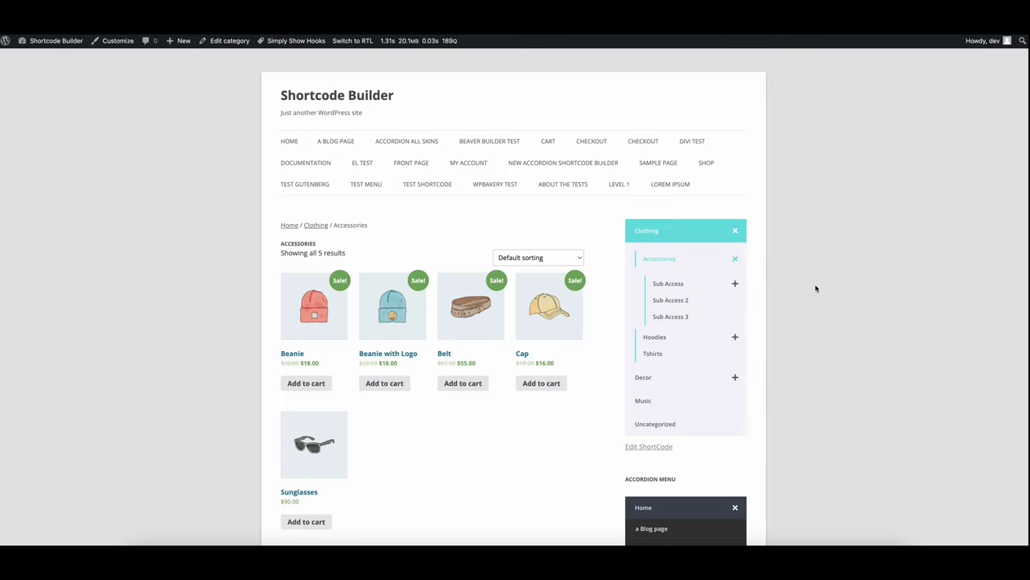
right_click(815, 288)
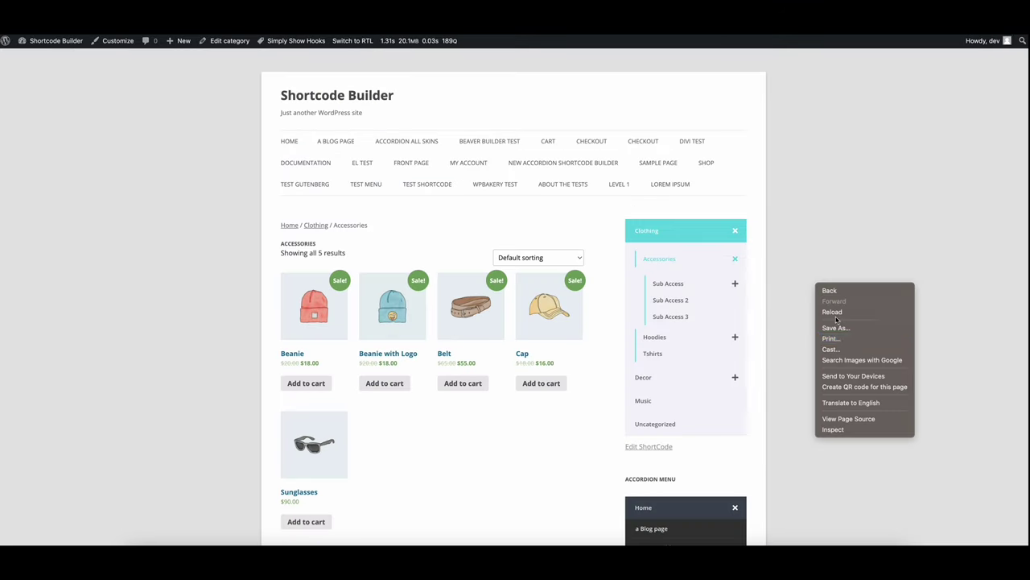
click(835, 317)
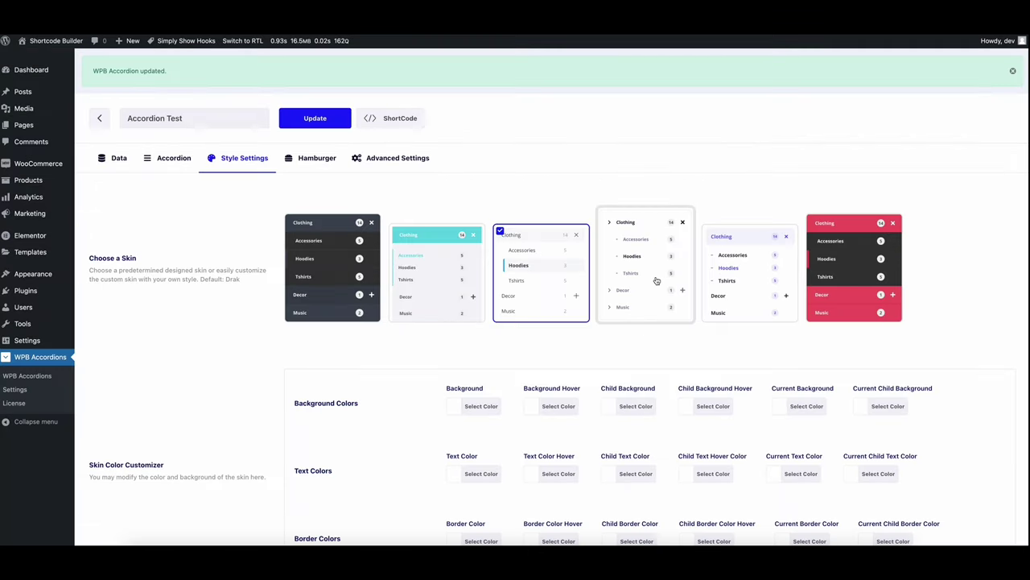
Step: Apply the white skin with the pale violet header to the accordion, update it and reload the Accessories category page
click(744, 273)
click(332, 125)
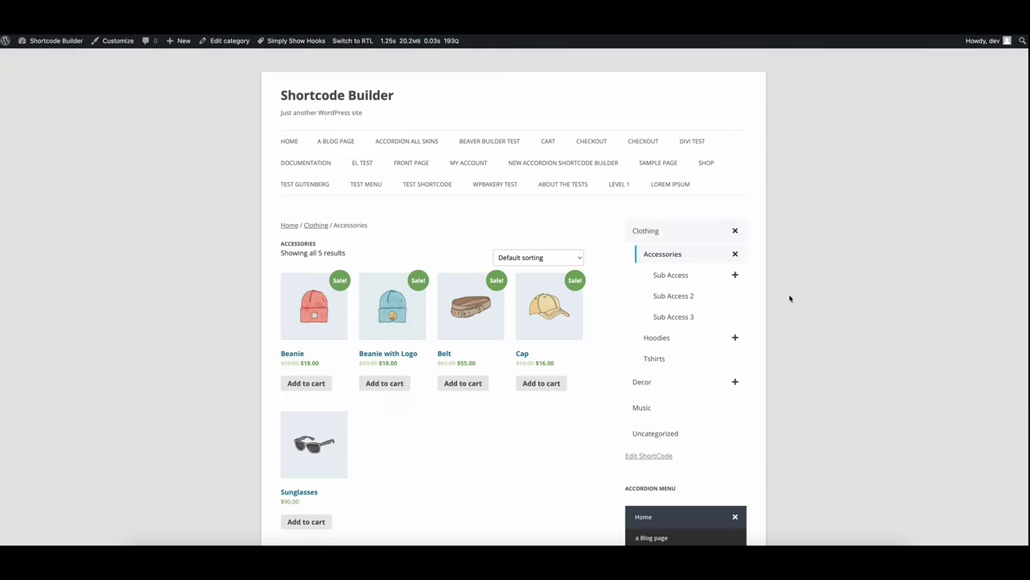
right_click(789, 299)
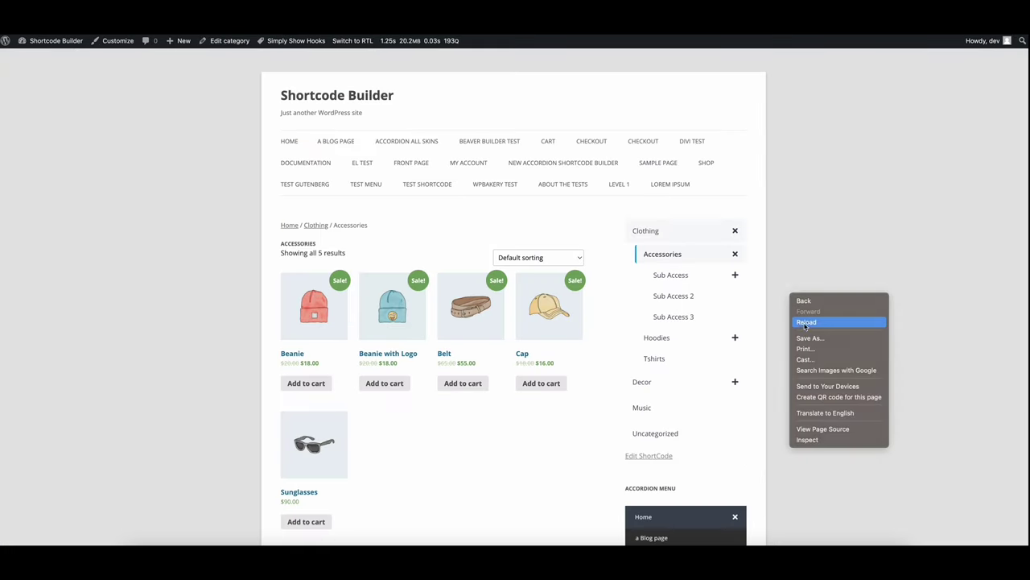
click(806, 327)
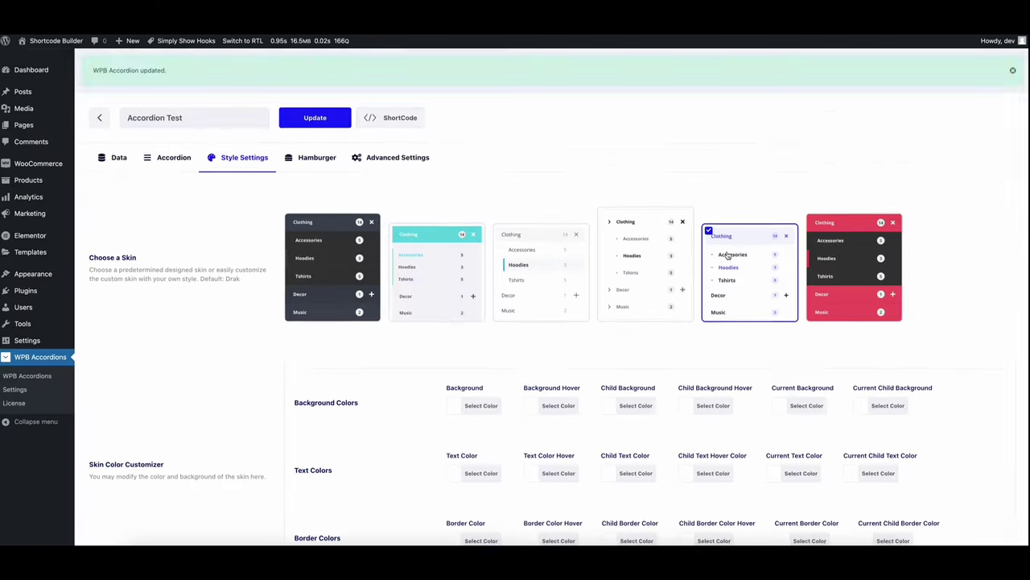
Step: Set the skin's Current Text Color to the red swatch in the Skin Color Customizer
scroll(738, 274, down, 2)
scroll(684, 282, down, 1)
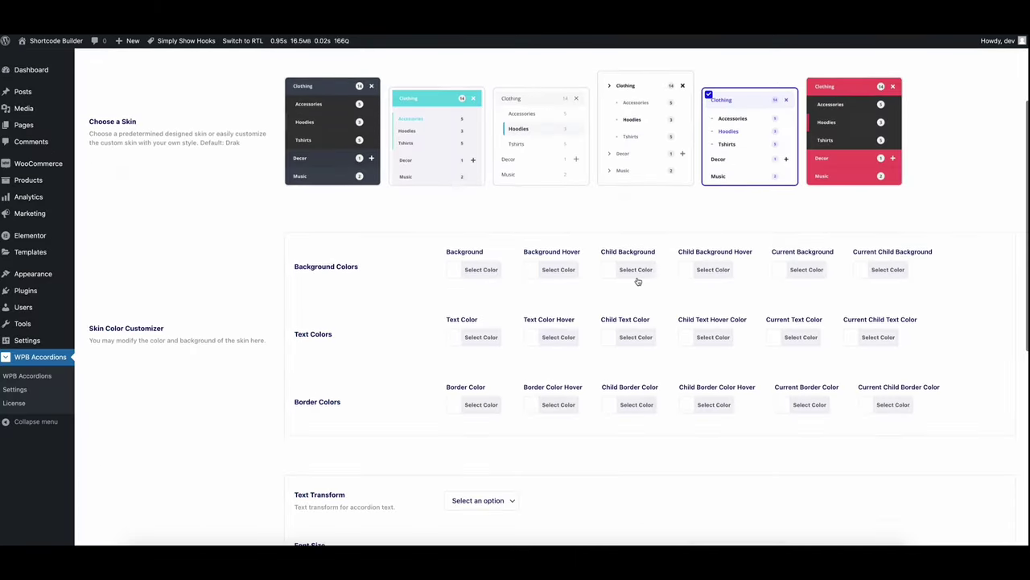
scroll(660, 322, up, 1)
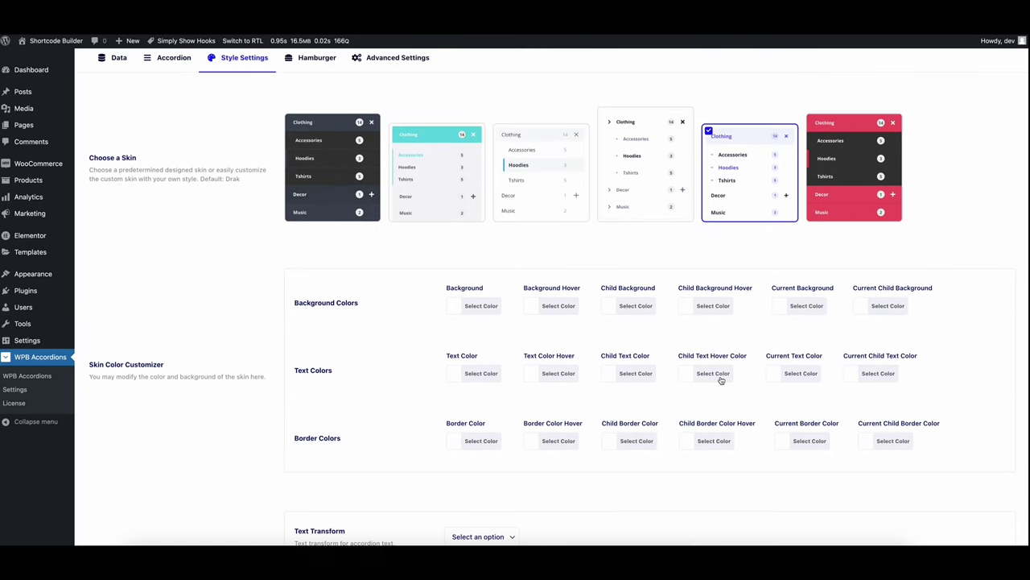
click(788, 379)
drag(775, 355, 814, 352)
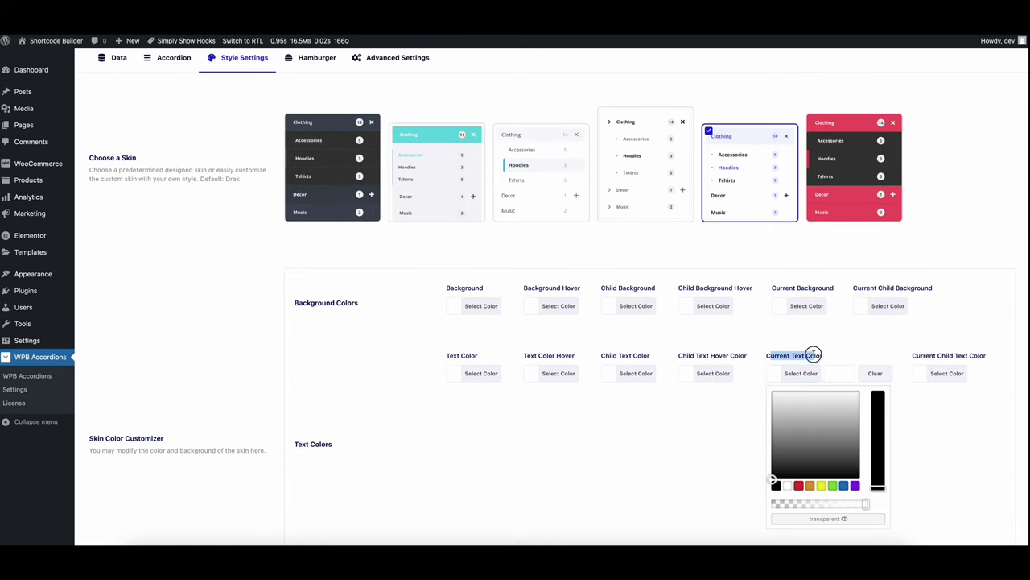
click(800, 376)
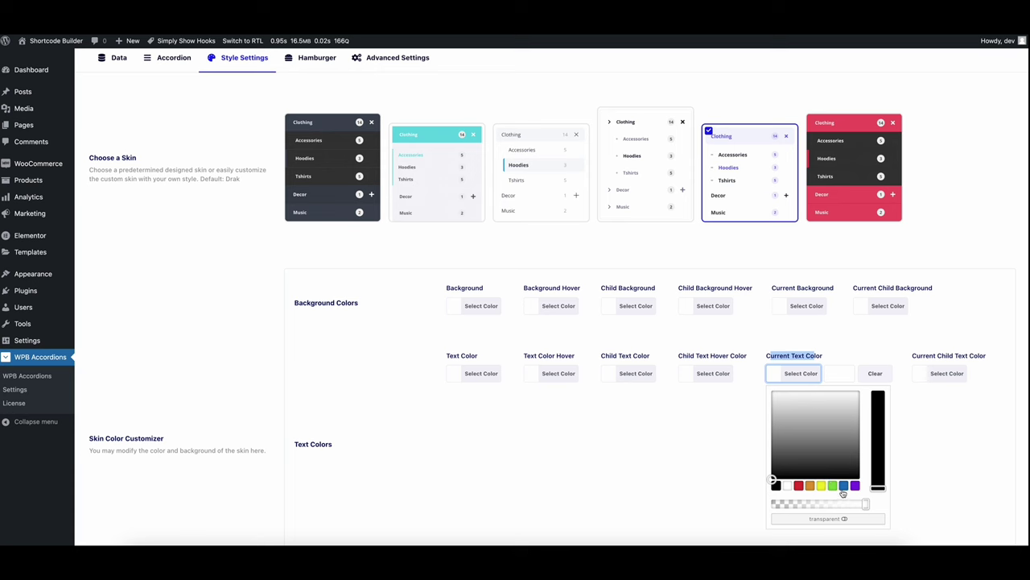
click(799, 486)
click(976, 438)
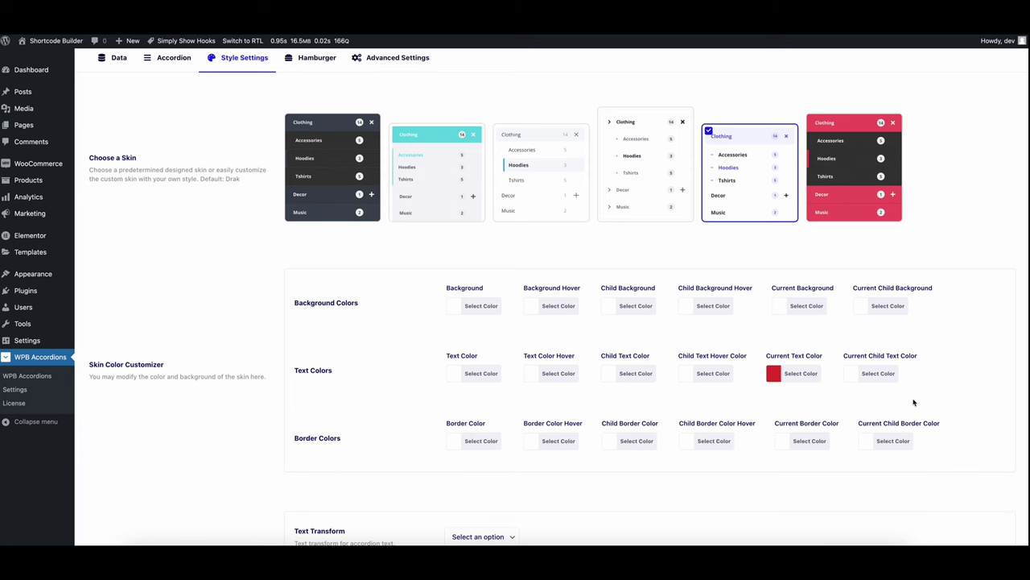
Step: Update the accordion and reload the Accessories category page to check the red current text color
scroll(929, 384, down, 1)
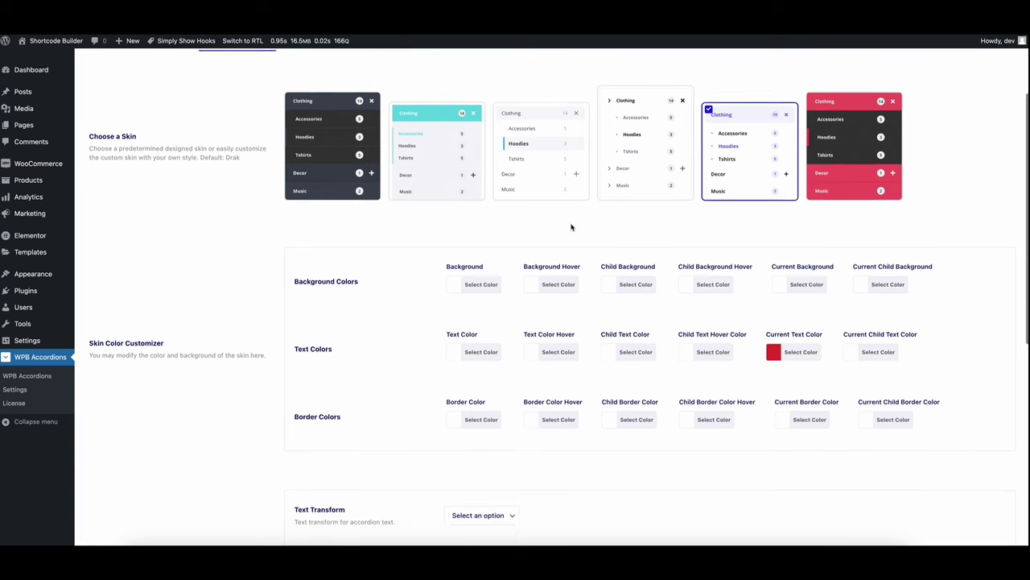
scroll(483, 201, up, 2)
click(298, 84)
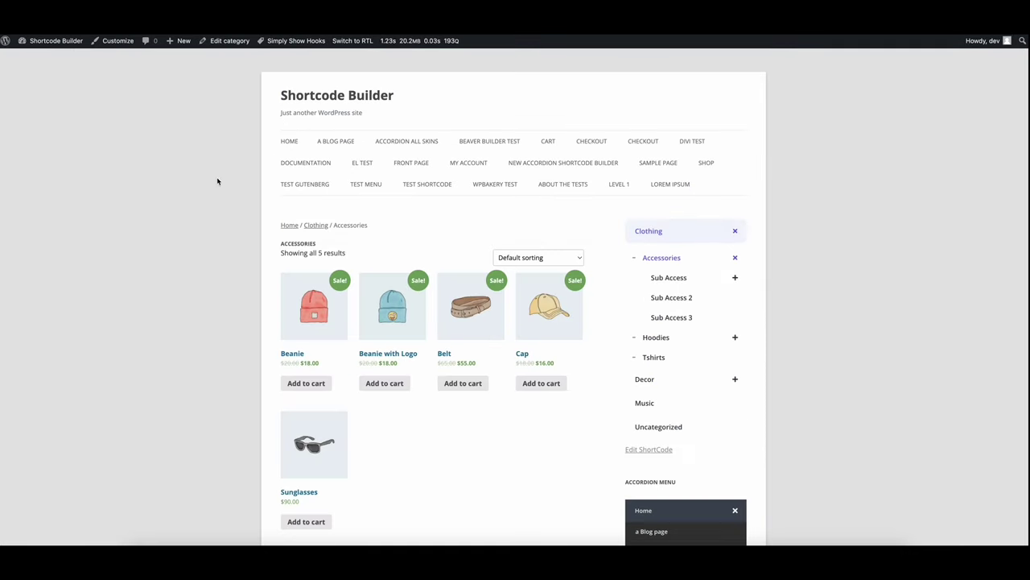
right_click(178, 198)
click(203, 230)
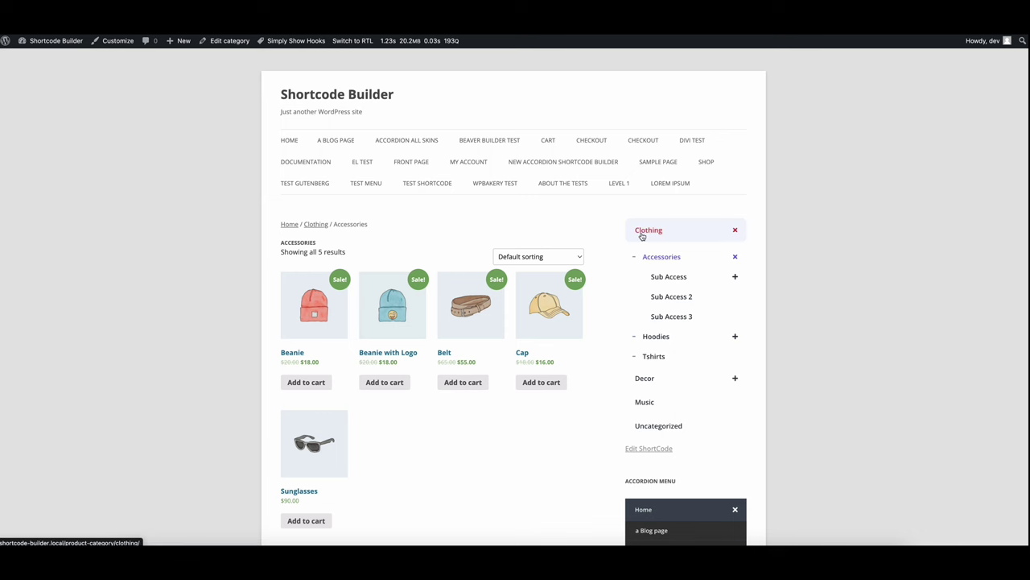
Step: Set the skin's Current Child Text Color to the orange swatch
drag(843, 416, 892, 416)
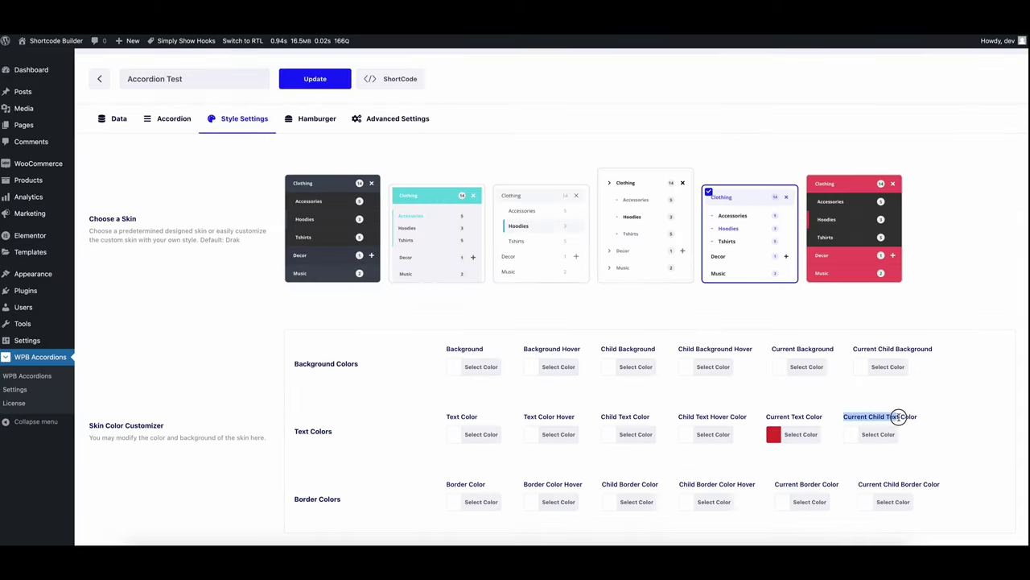
click(878, 433)
scroll(877, 439, down, 3)
click(887, 379)
scroll(898, 394, up, 5)
click(971, 294)
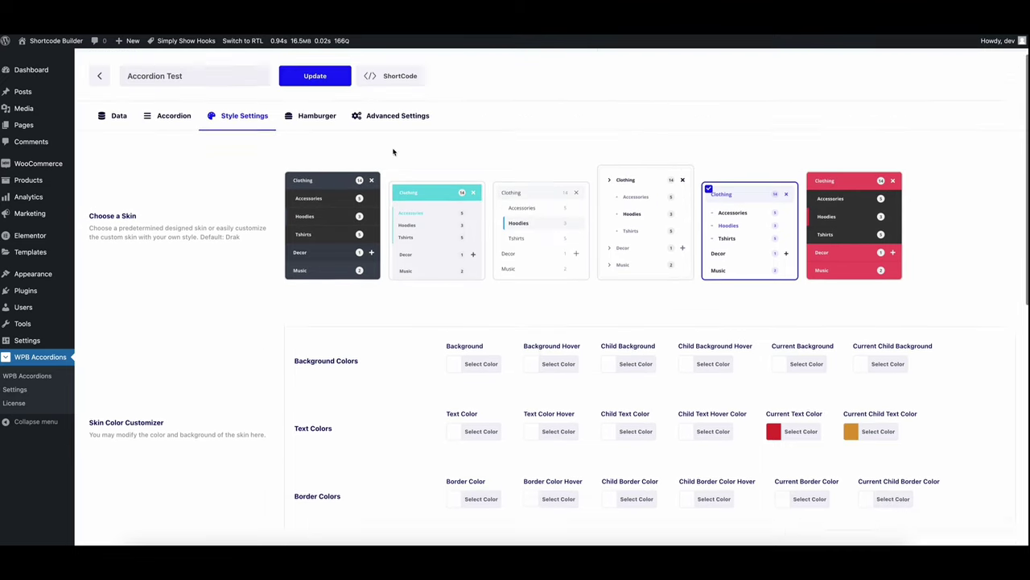
Step: Update the accordion and reload the Accessories category page to check the orange current child text color
click(340, 125)
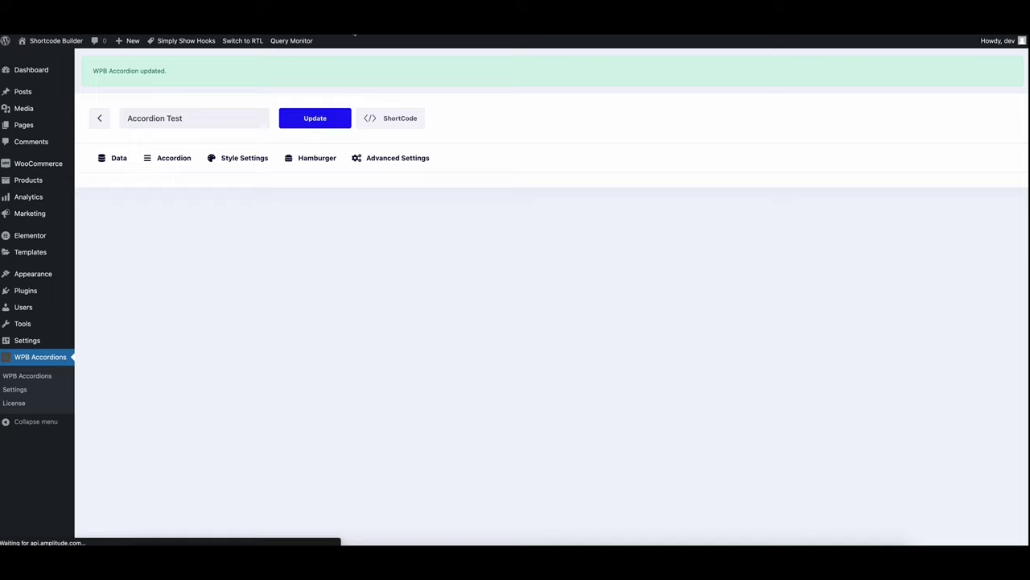
key(ctrl+Tab)
right_click(822, 285)
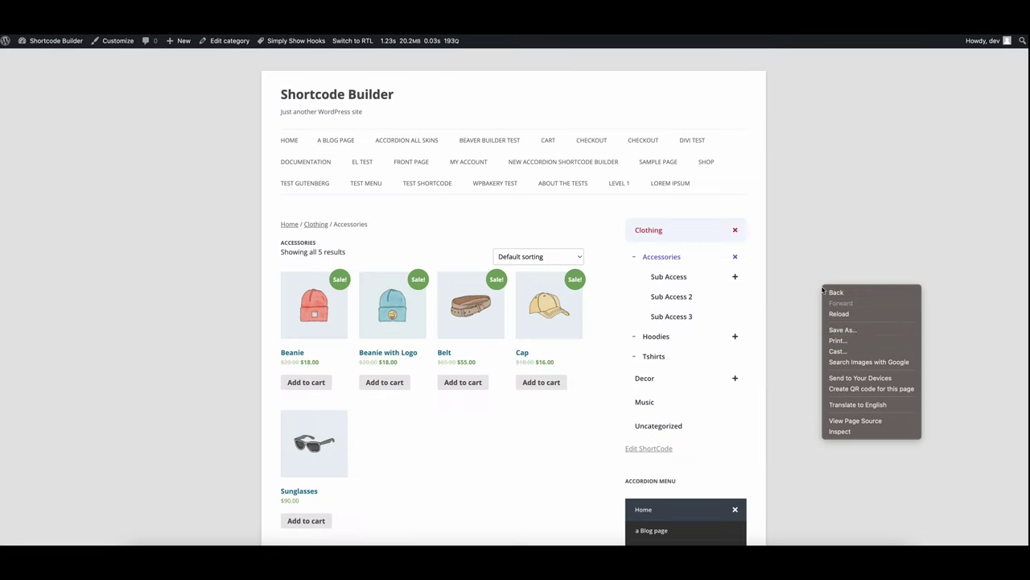
click(854, 315)
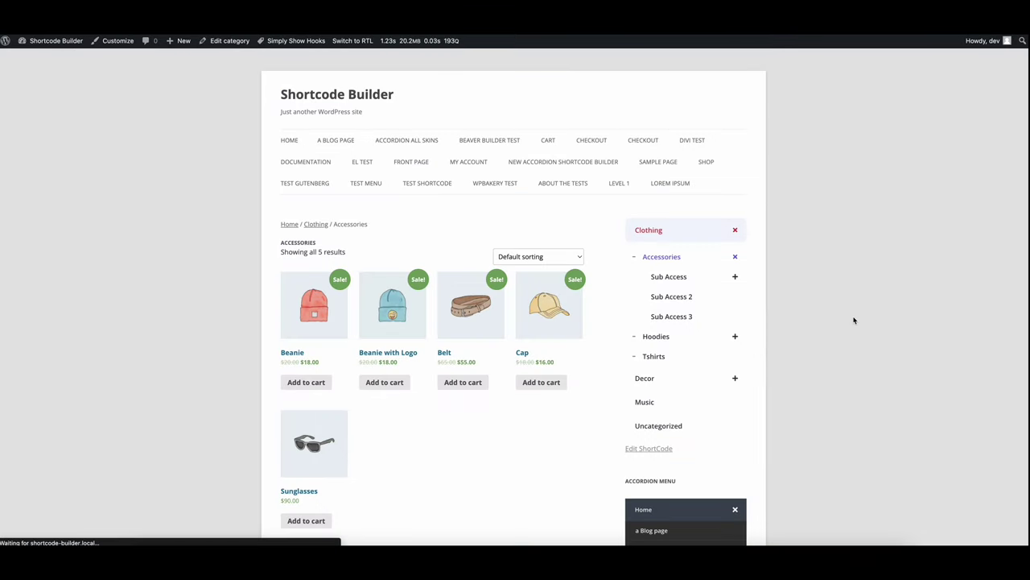
Step: Return to the accordion's style settings and set the Text Color to yellow #eeee22
key(ctrl+Tab)
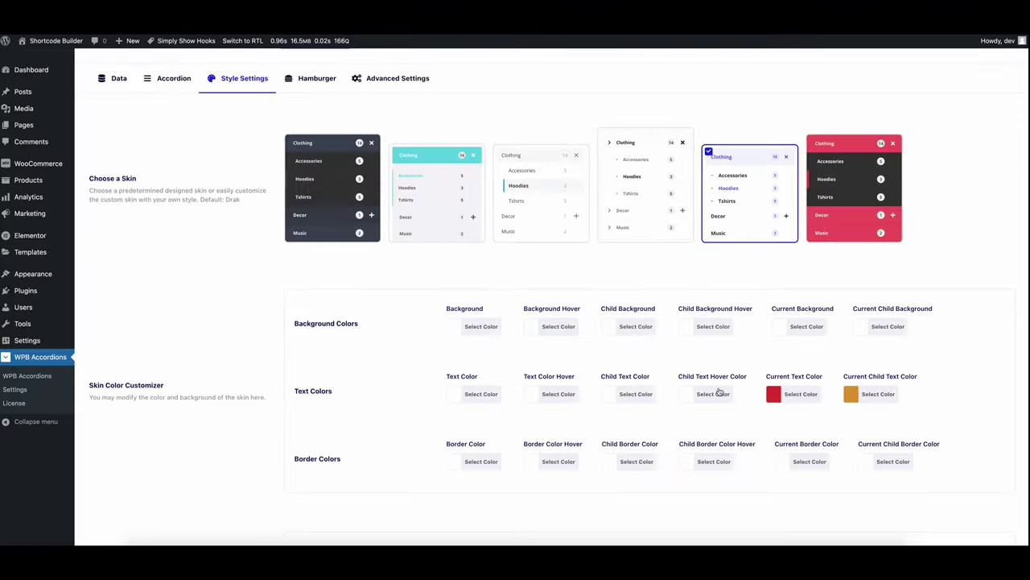
scroll(540, 405, down, 1)
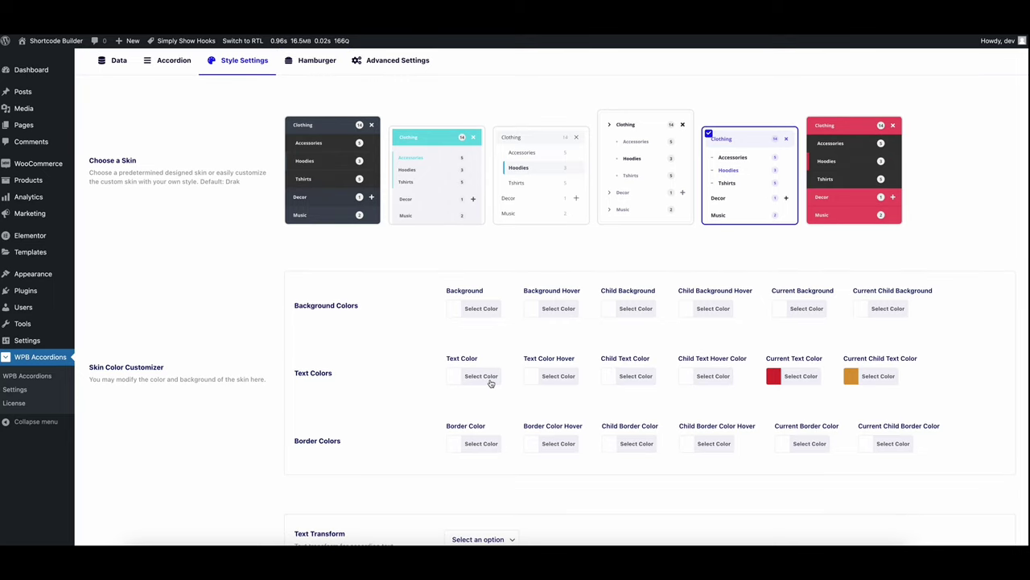
click(497, 376)
scroll(499, 376, down, 2)
click(502, 450)
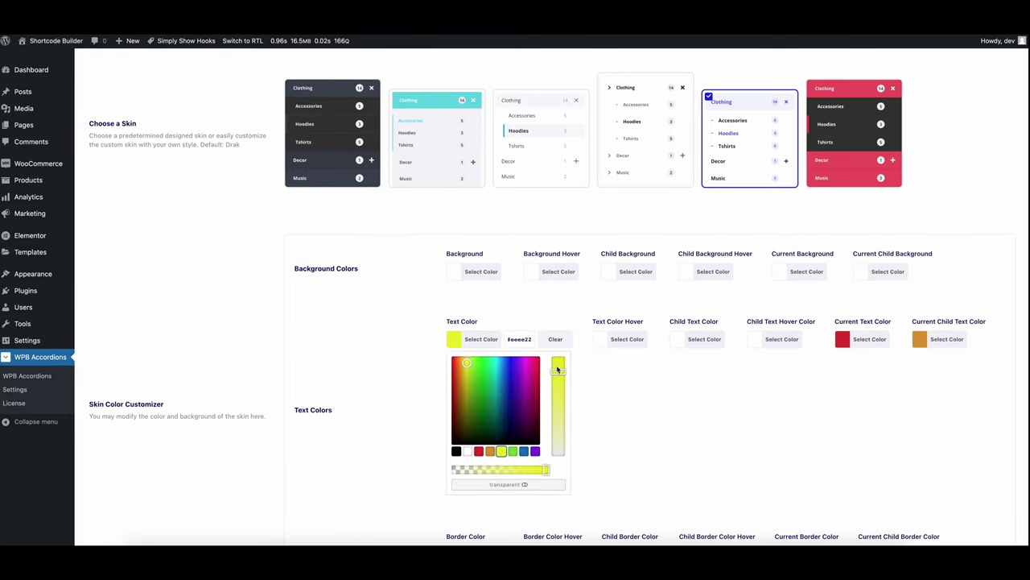
click(610, 382)
Step: Set the Text Color Hover to a dark olive shade of yellow
click(552, 343)
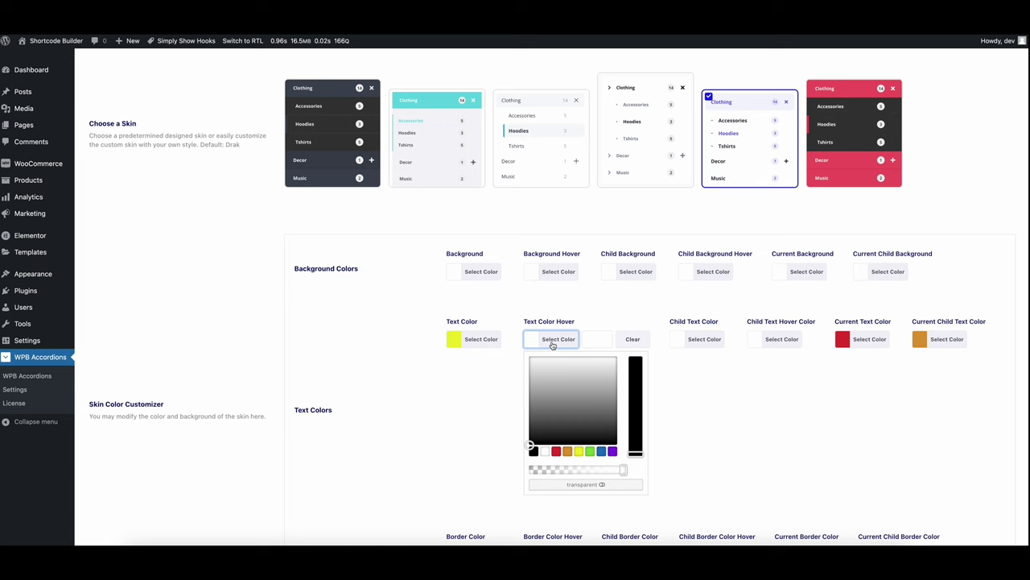
click(578, 451)
drag(543, 369, 541, 385)
click(722, 363)
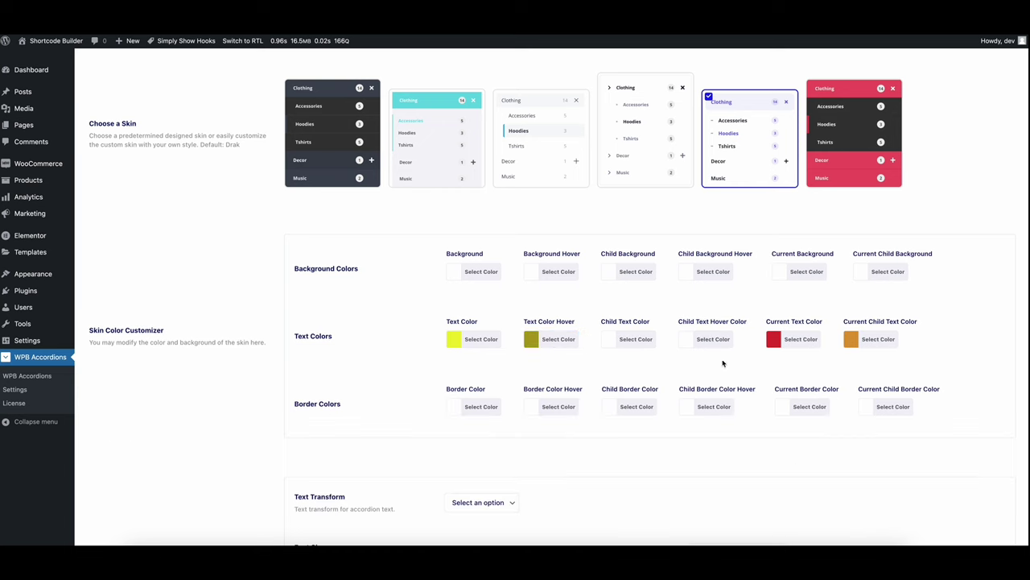
Step: Set the Child Text Color to the blue swatch and the Child Text Hover Color to dark blue #093875
click(652, 341)
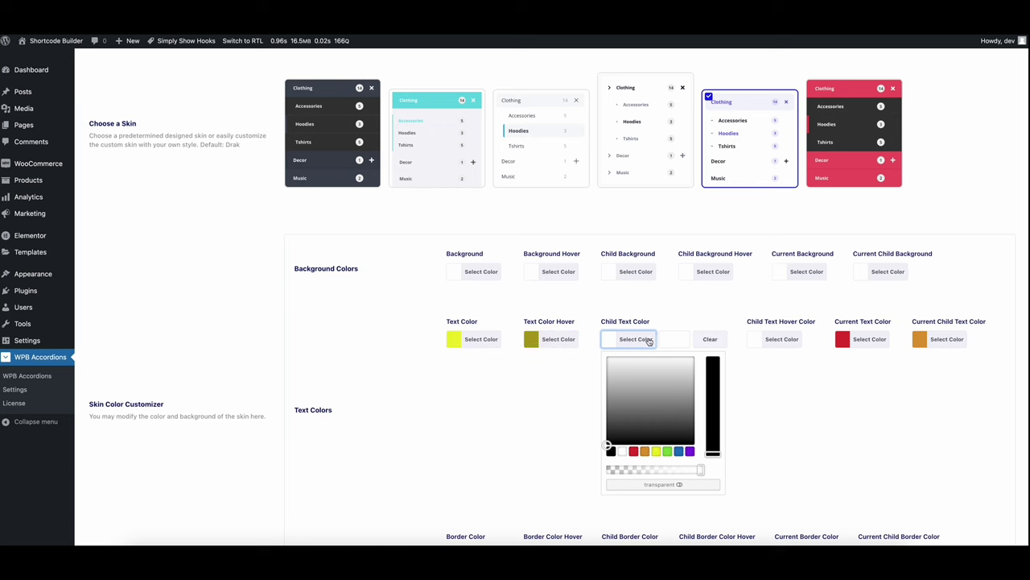
click(679, 452)
click(756, 384)
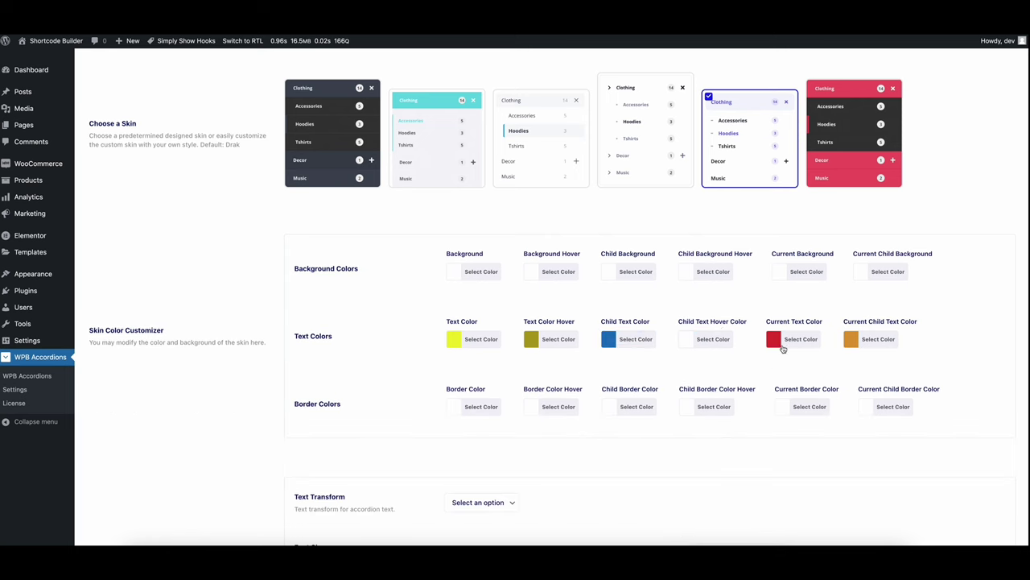
click(712, 340)
click(756, 453)
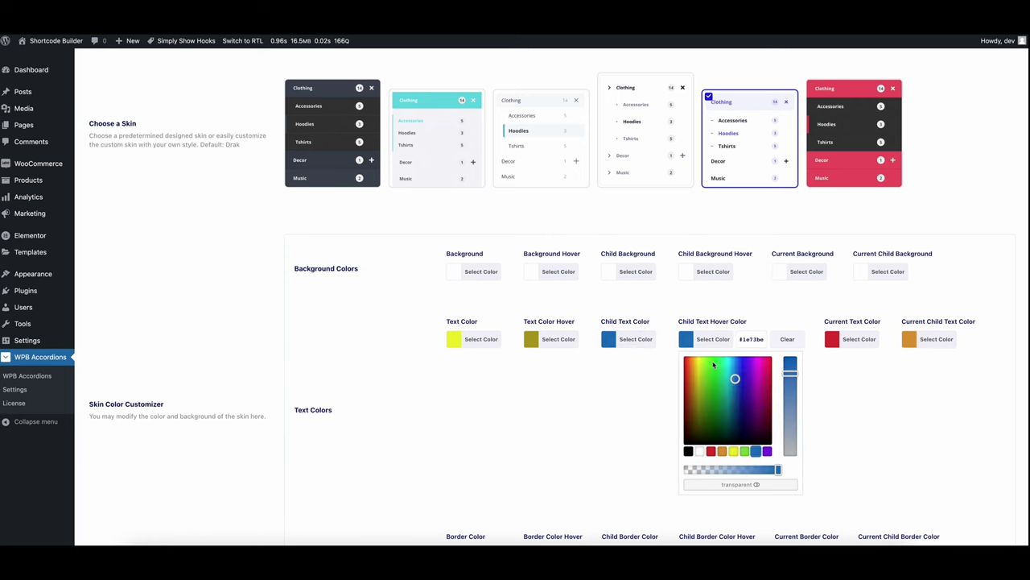
drag(734, 379, 736, 404)
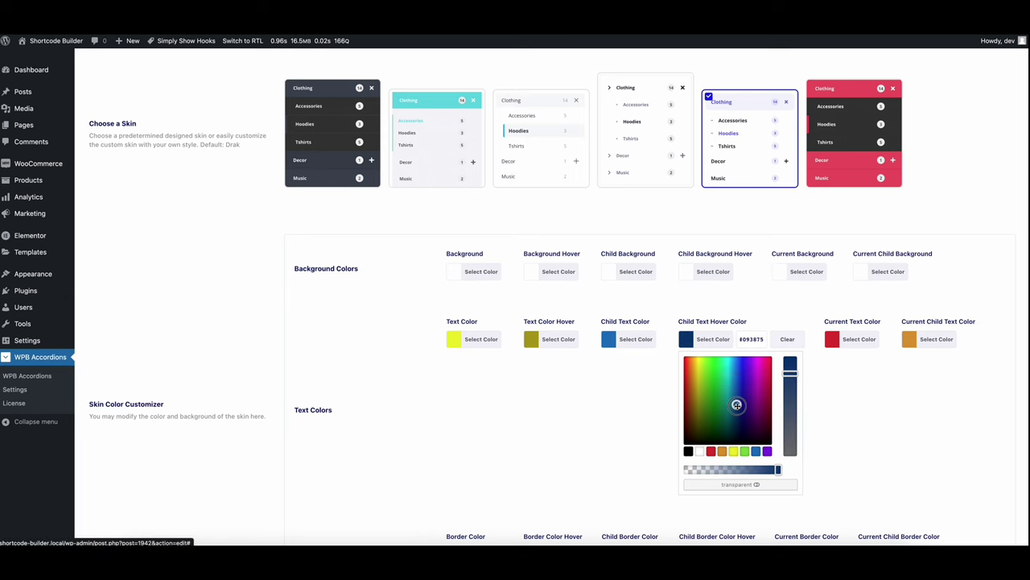
Step: Update the accordion and reload the Accessories category page to check the text and hover colors
scroll(564, 322, up, 3)
click(315, 119)
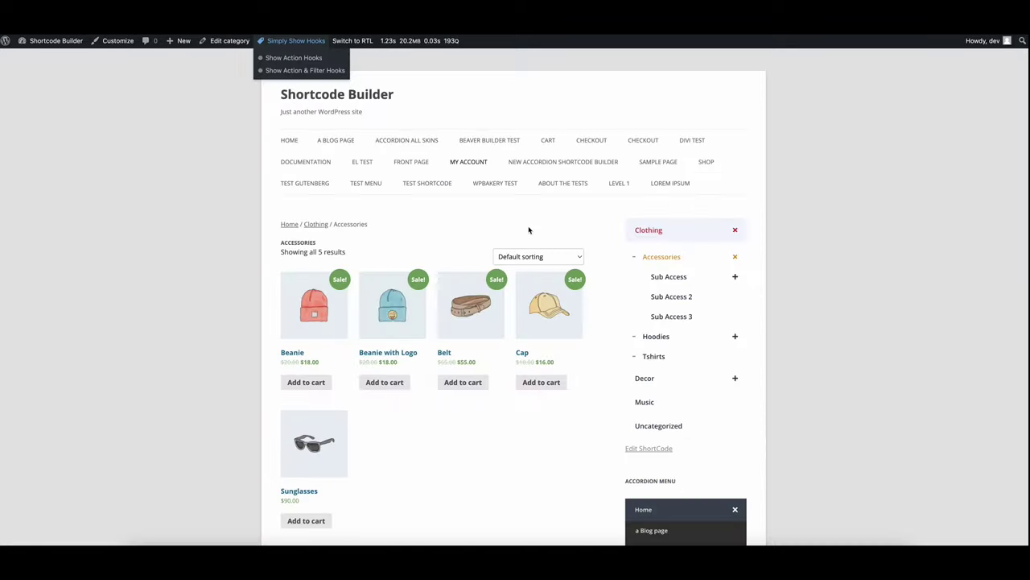
right_click(812, 289)
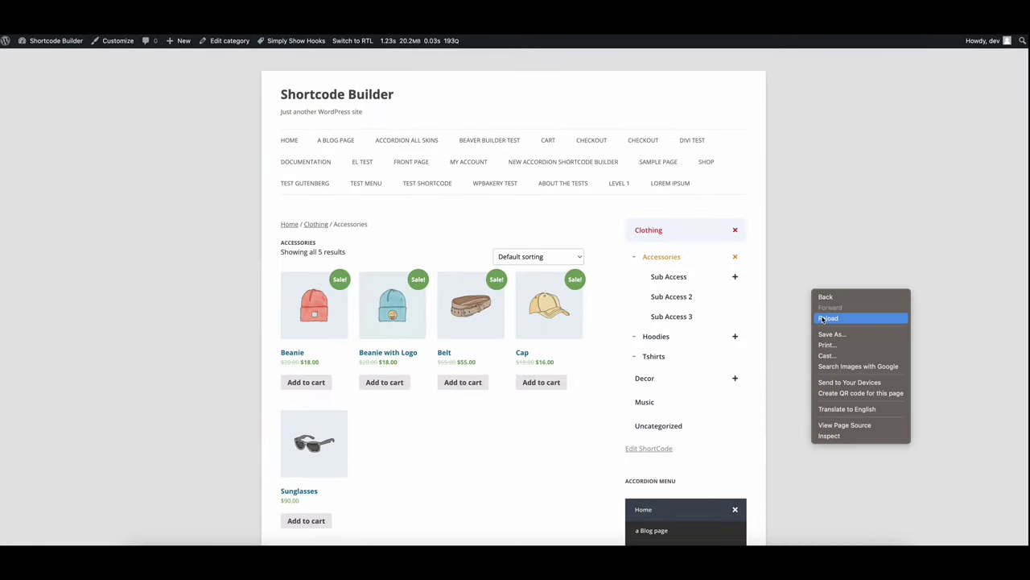
click(823, 318)
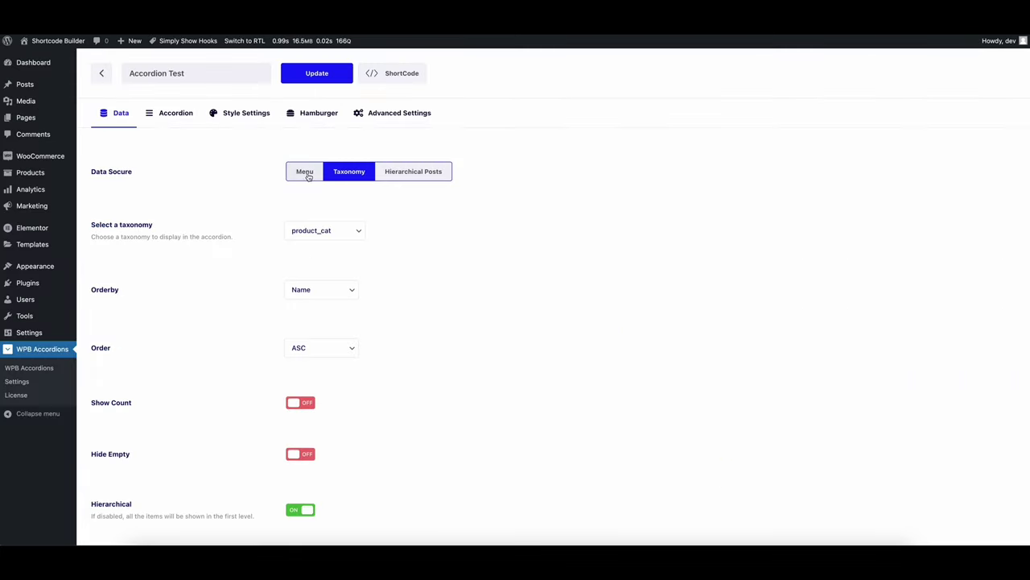
Step: Switch the accordion's data source to the menu "multi level dropdown menu", update it, and reload the live category page
click(301, 172)
click(322, 231)
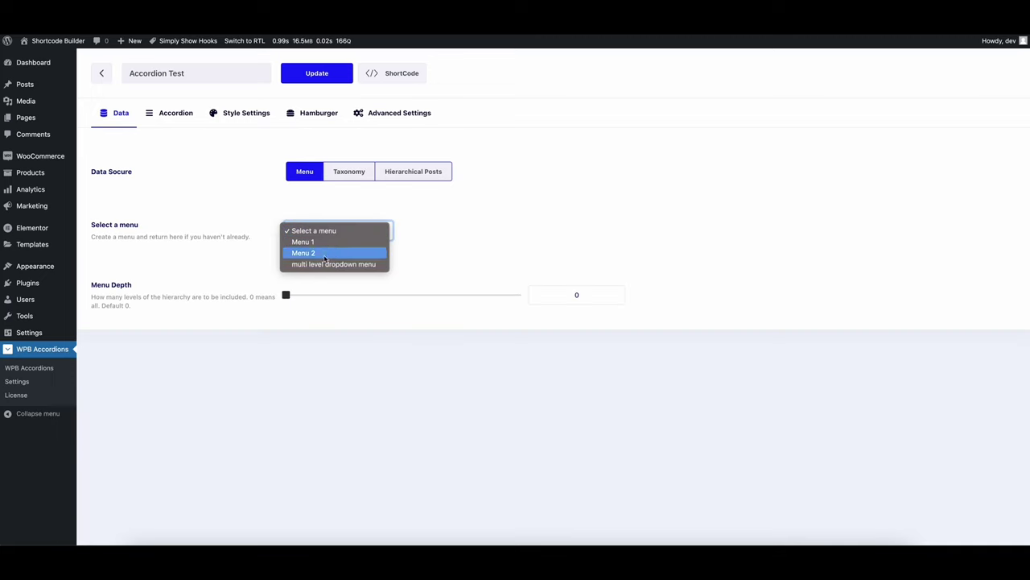
click(325, 264)
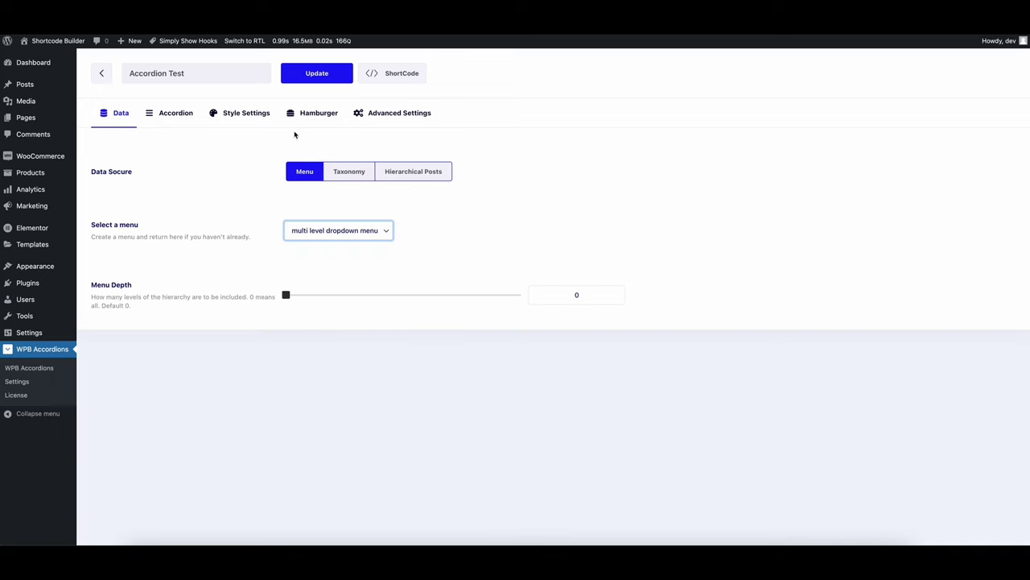
click(313, 80)
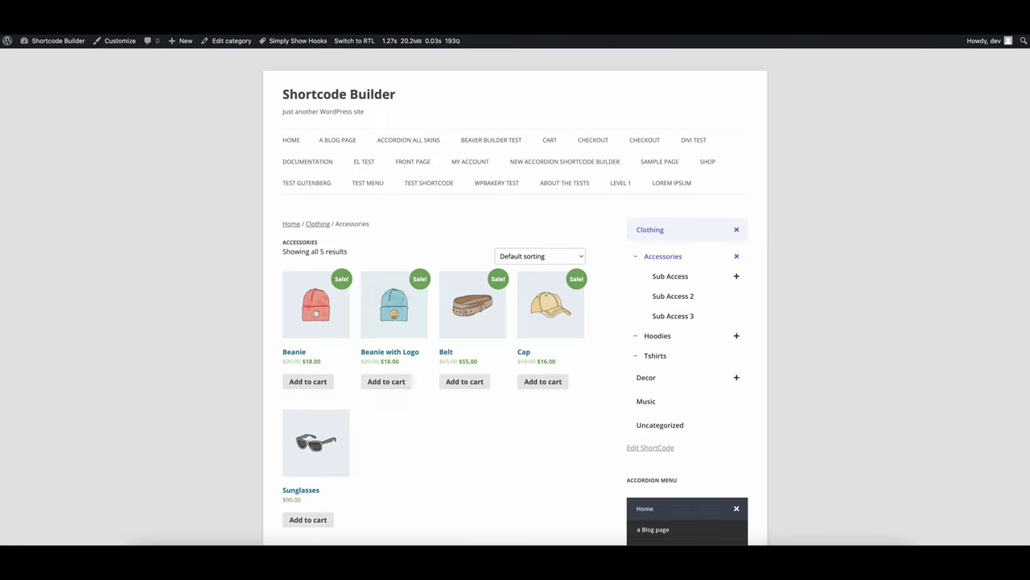
right_click(843, 236)
click(857, 263)
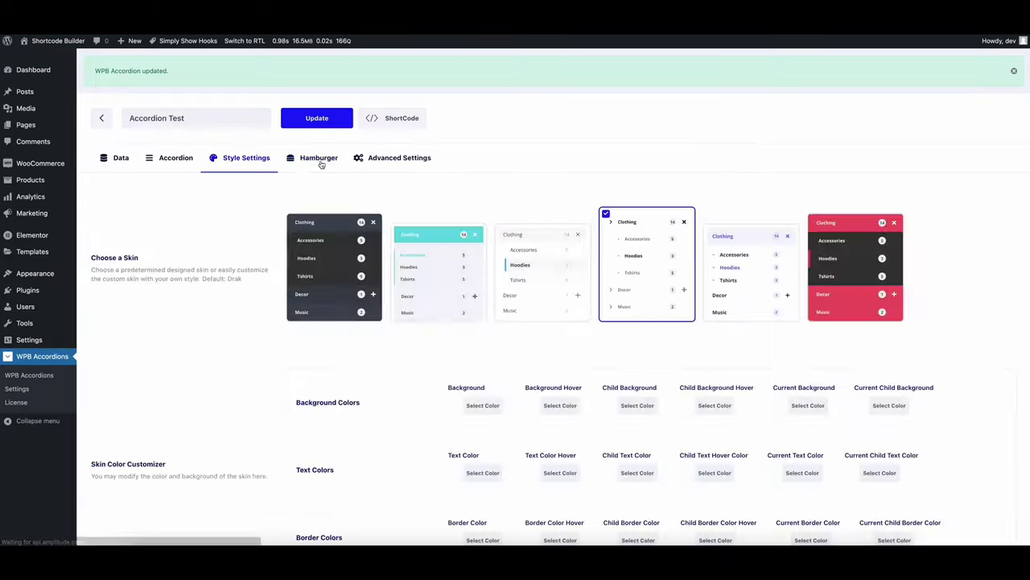
Step: Enable the hamburger for the accordion and update it
click(320, 159)
click(306, 223)
scroll(424, 274, down, 5)
scroll(424, 275, down, 5)
scroll(423, 274, up, 3)
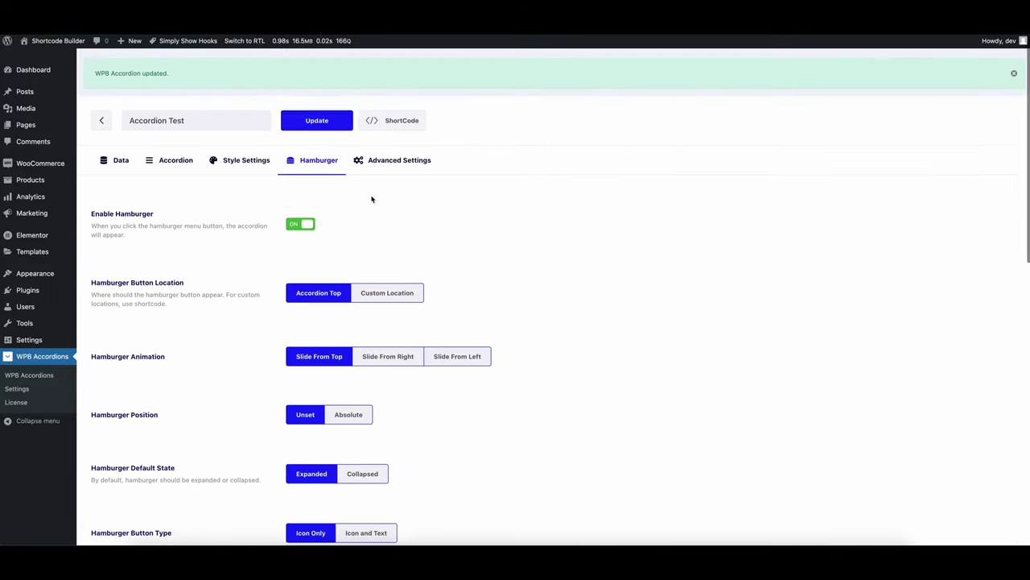
click(328, 120)
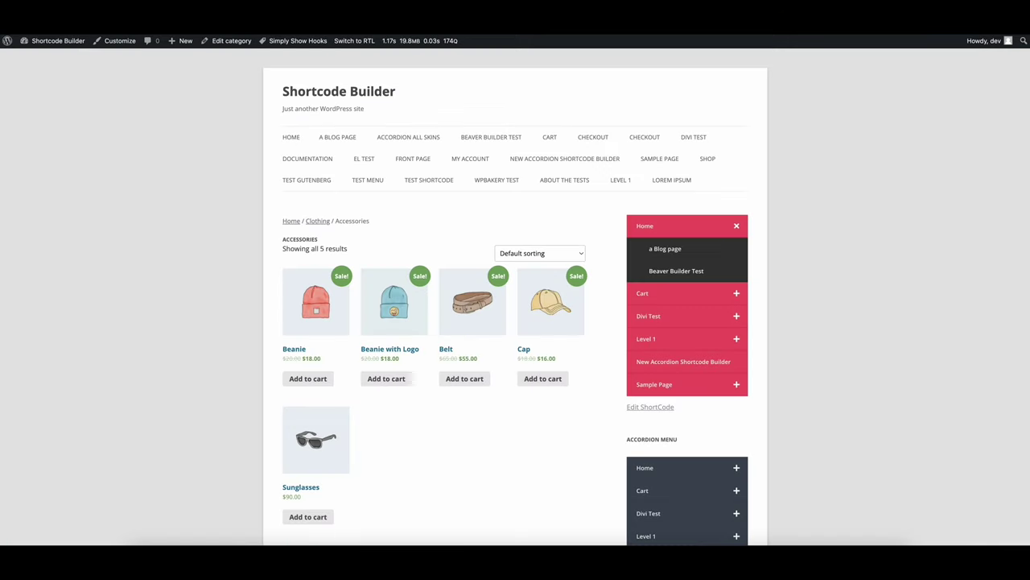
Step: Reload the live category page and toggle the accordion repeatedly with its hamburger button
right_click(729, 191)
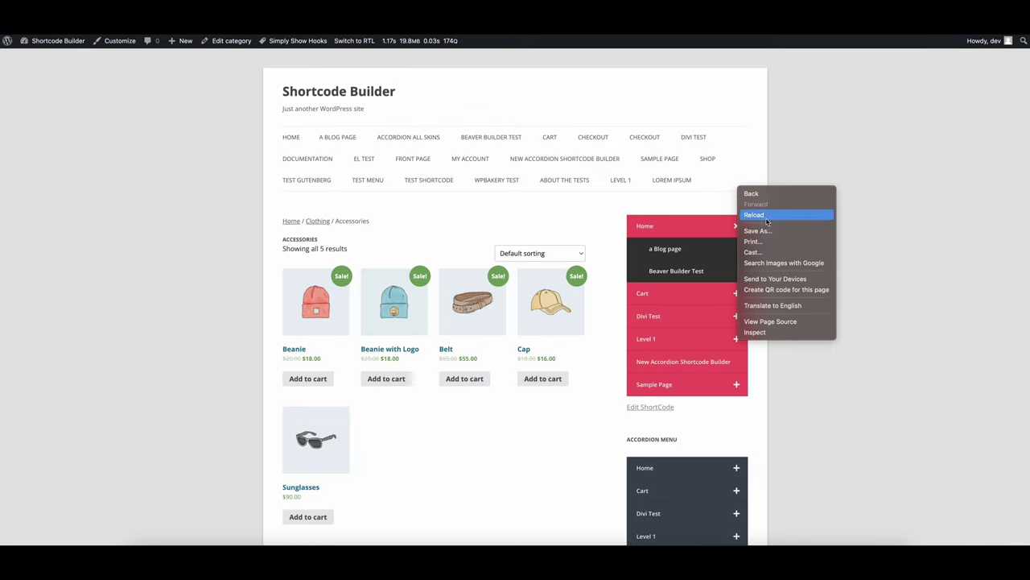
click(760, 212)
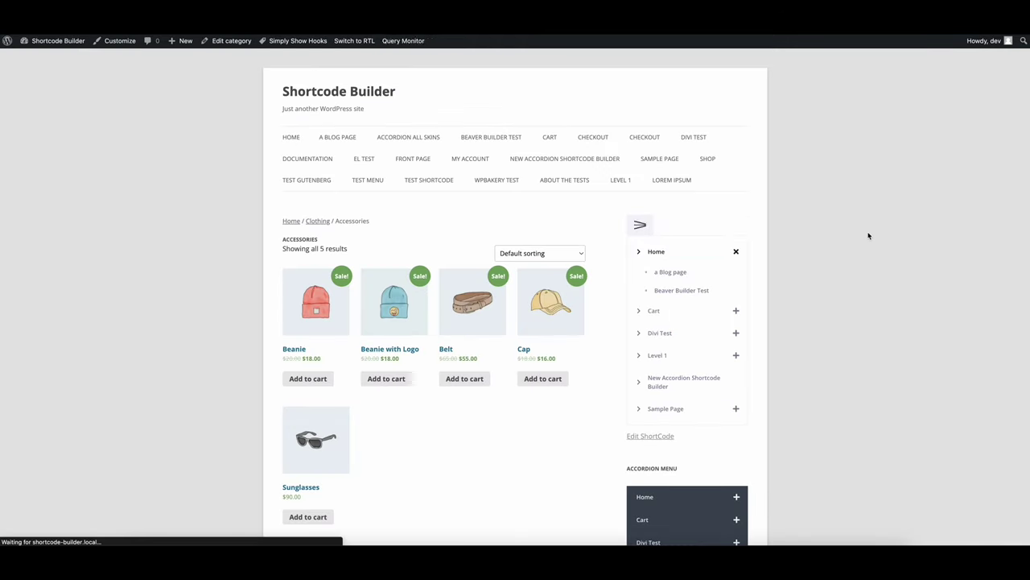
click(641, 226)
click(642, 228)
click(646, 229)
click(646, 231)
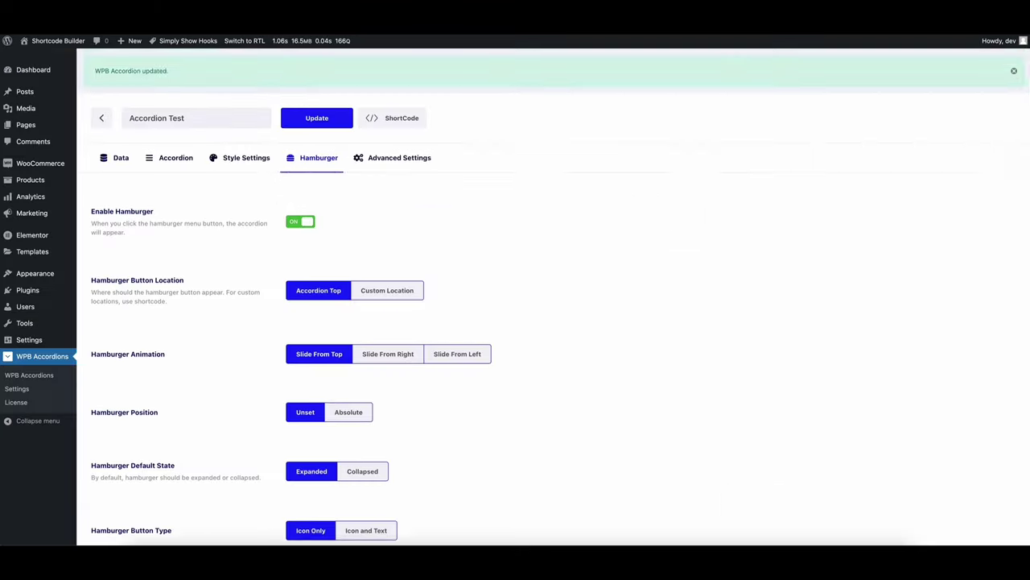
Step: Set the Hamburger Default State to Collapsed and update the accordion
scroll(455, 254, down, 2)
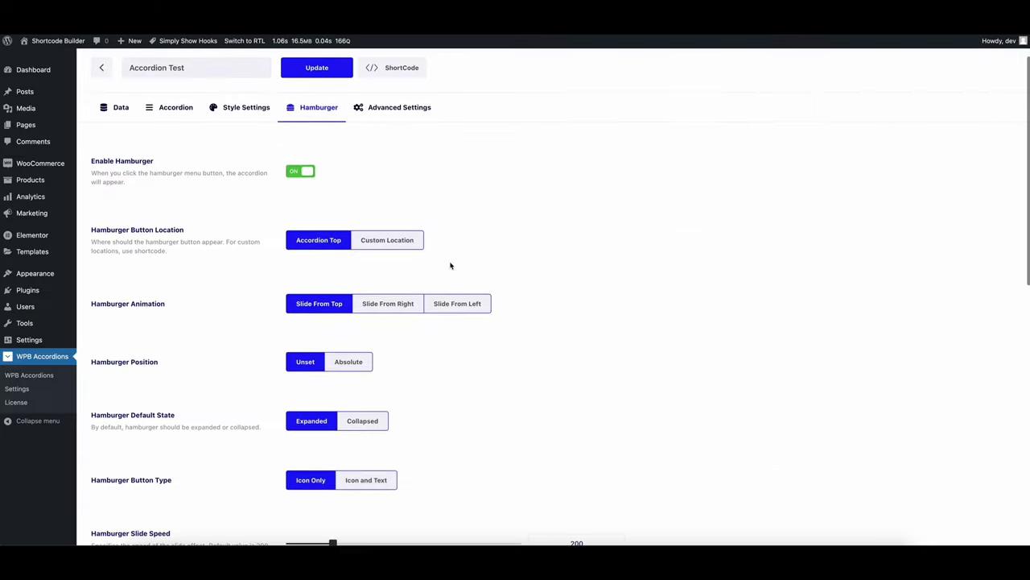
scroll(417, 325, down, 4)
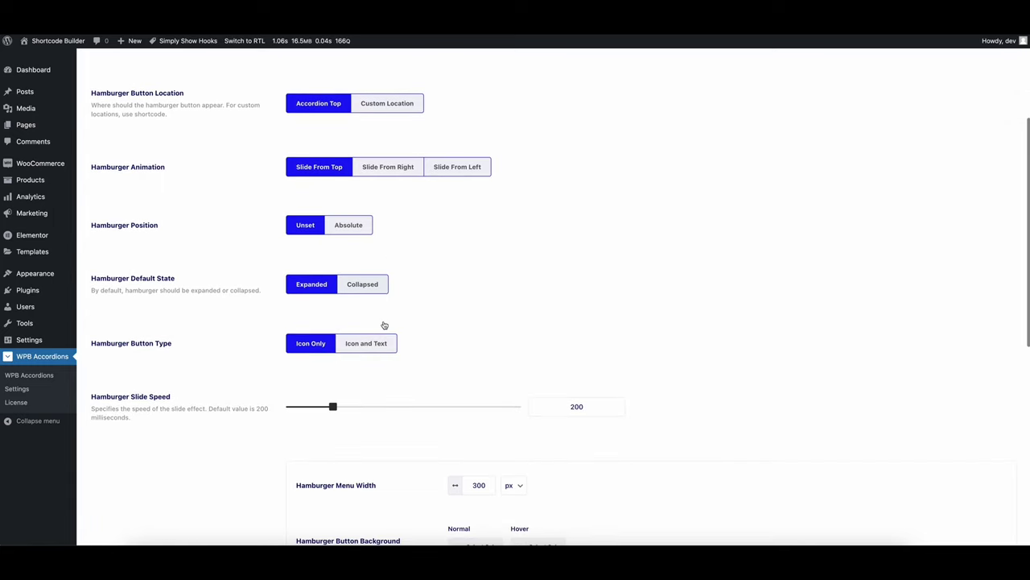
scroll(405, 320, down, 2)
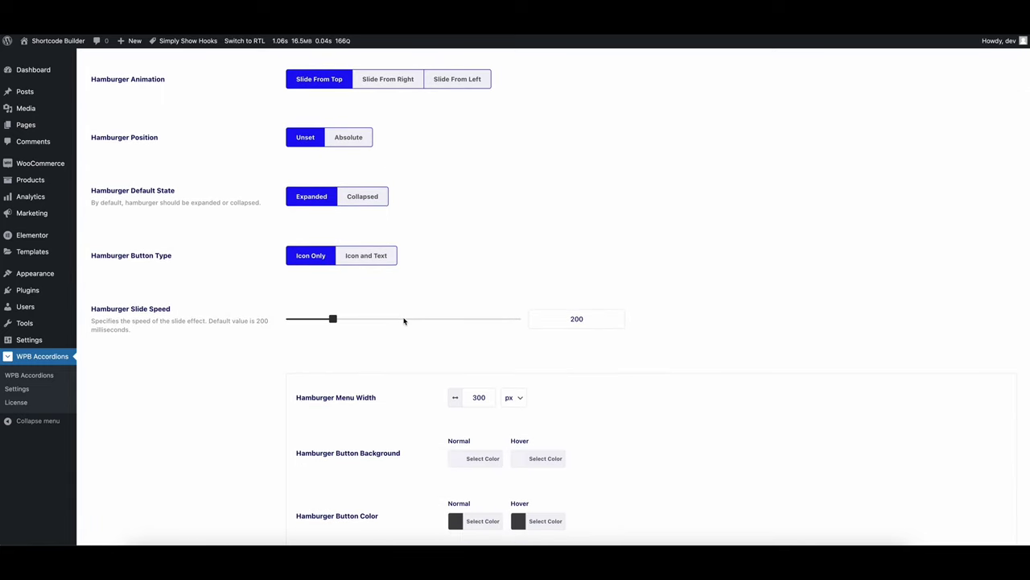
scroll(404, 321, up, 2)
scroll(404, 321, up, 1)
click(375, 290)
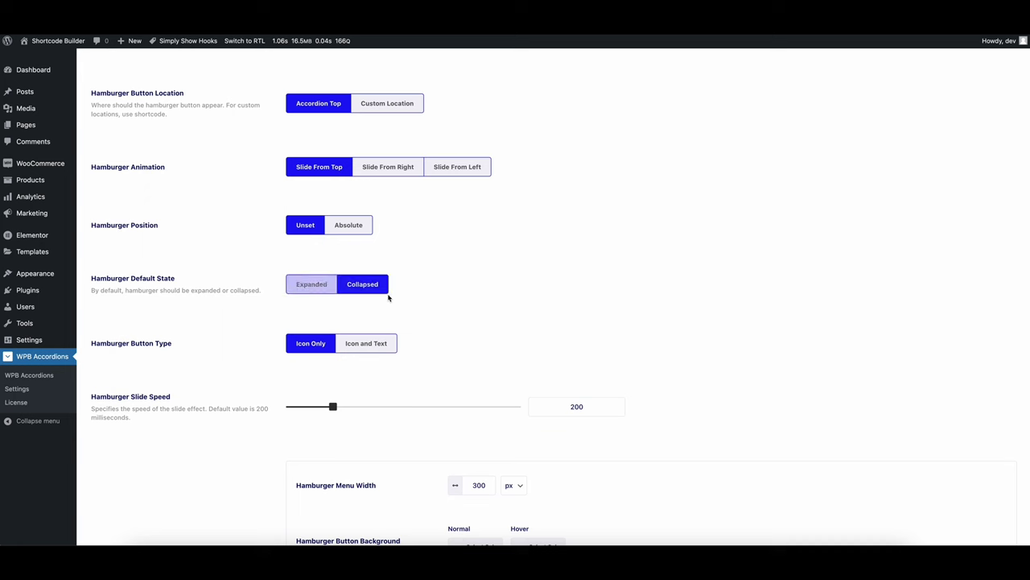
drag(229, 280, 88, 276)
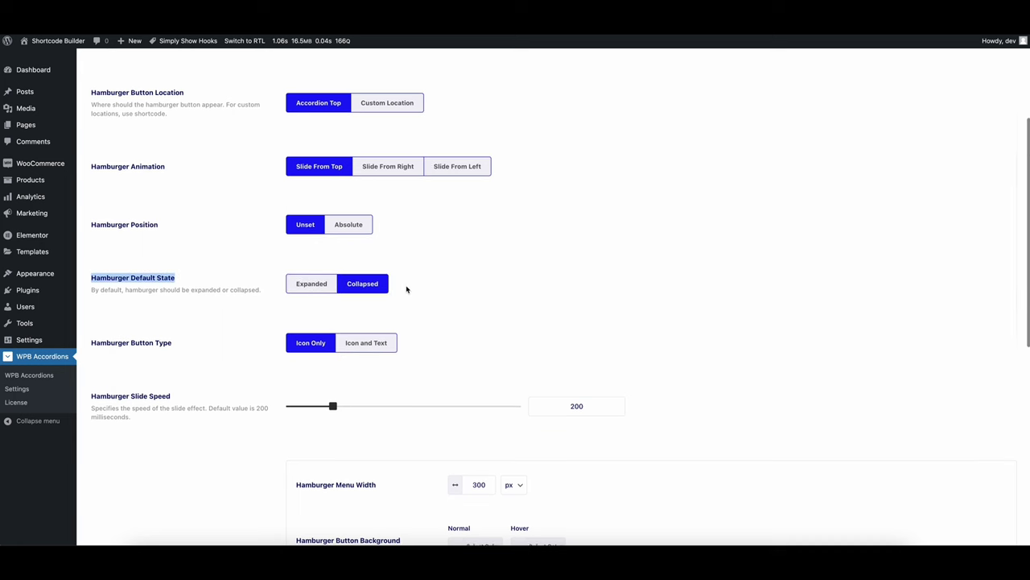
scroll(532, 304, down, 8)
scroll(529, 304, up, 4)
scroll(530, 304, up, 5)
click(316, 126)
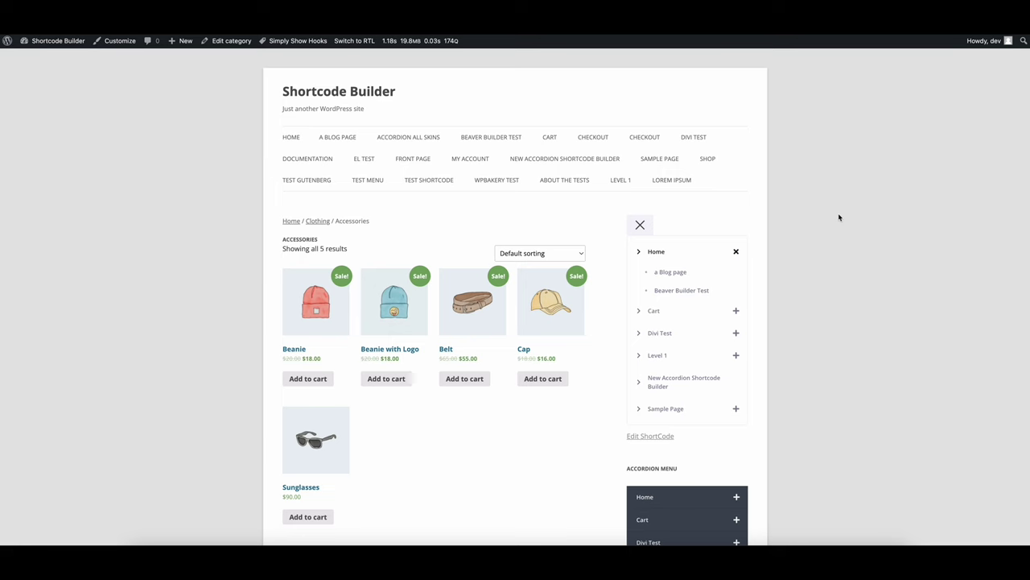
Step: Reload the category page to check the hamburger's default state, and expand and collapse the menu several times
right_click(838, 217)
click(853, 244)
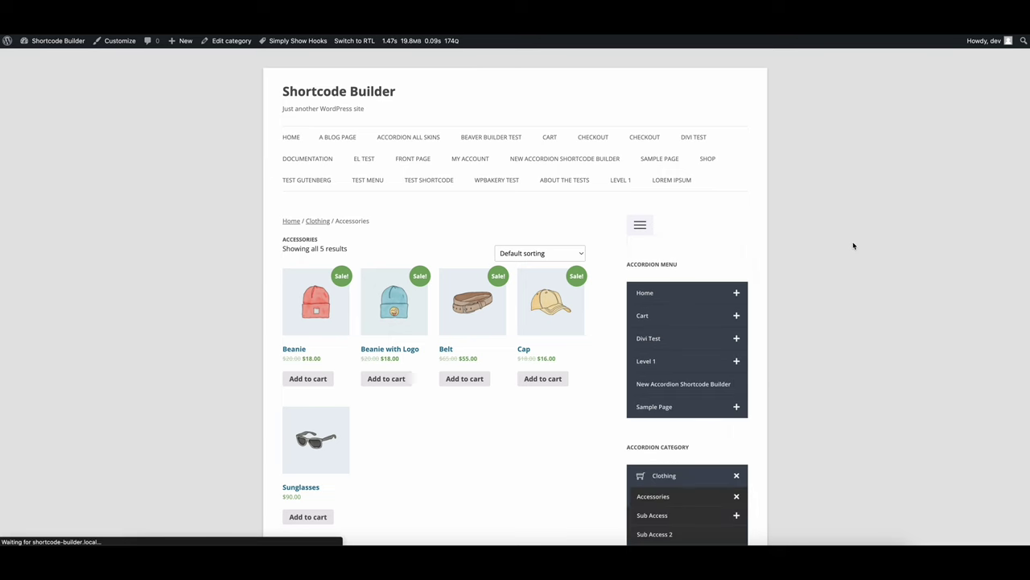
click(640, 225)
click(640, 225)
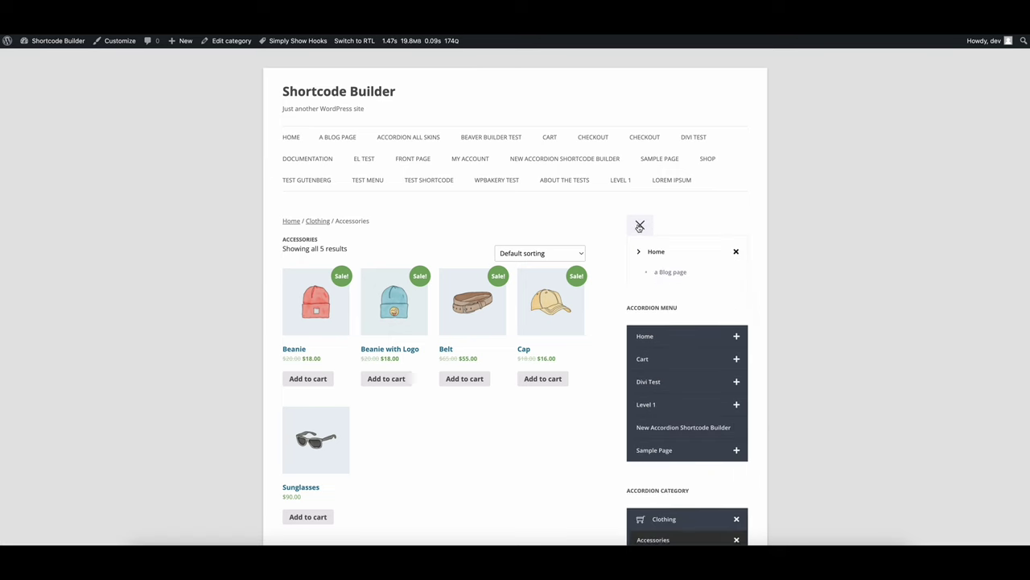
click(639, 226)
click(640, 225)
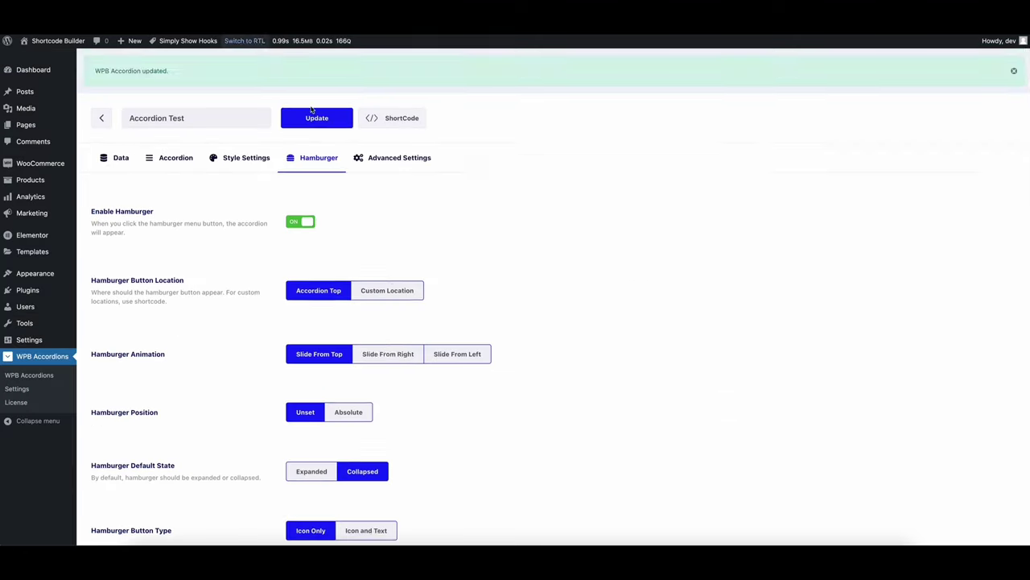
Step: Set the Hamburger Button Location to Custom Location and copy the hamburger button shortcode
scroll(390, 253, down, 5)
scroll(394, 253, down, 10)
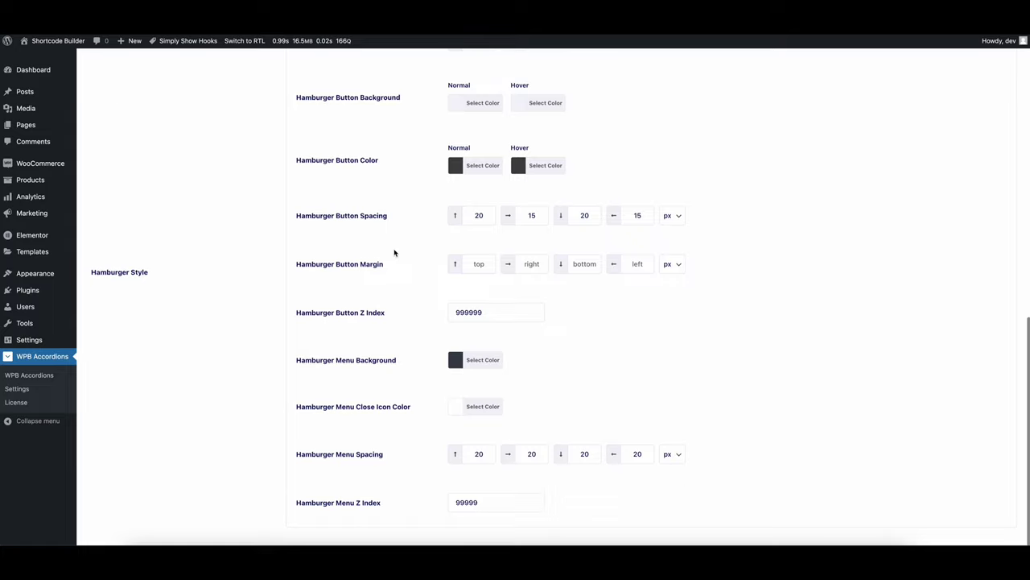
scroll(393, 253, up, 15)
click(410, 294)
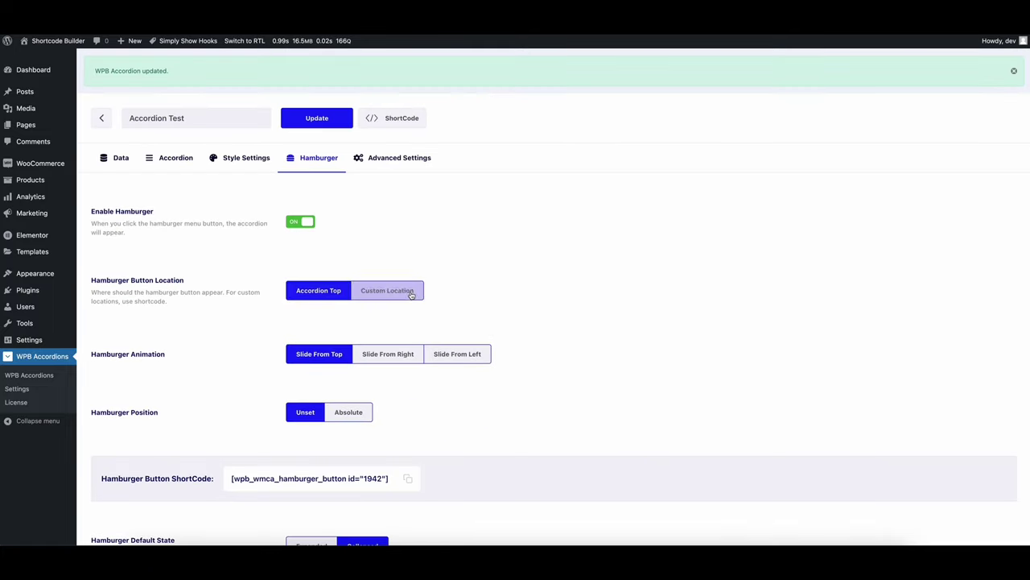
scroll(139, 420, down, 2)
click(408, 408)
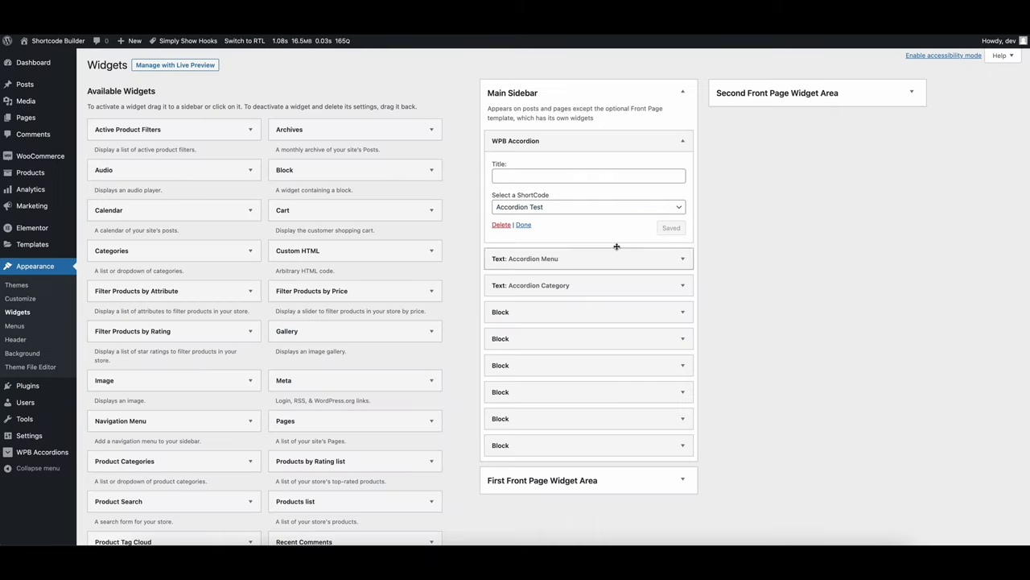
Step: Add a Text widget titled "Menu Button" above WPB Accordion in the Main Sidebar, containing [wpb_wmca_hamburger_button id="1942"], and save it
click(547, 140)
scroll(308, 193, down, 5)
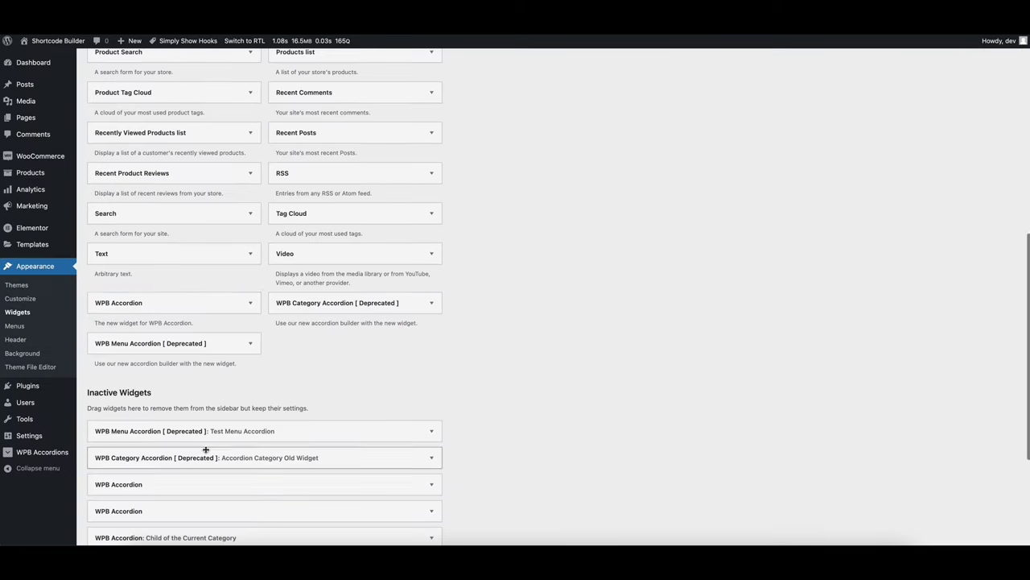
scroll(338, 266, up, 10)
drag(330, 263, 523, 153)
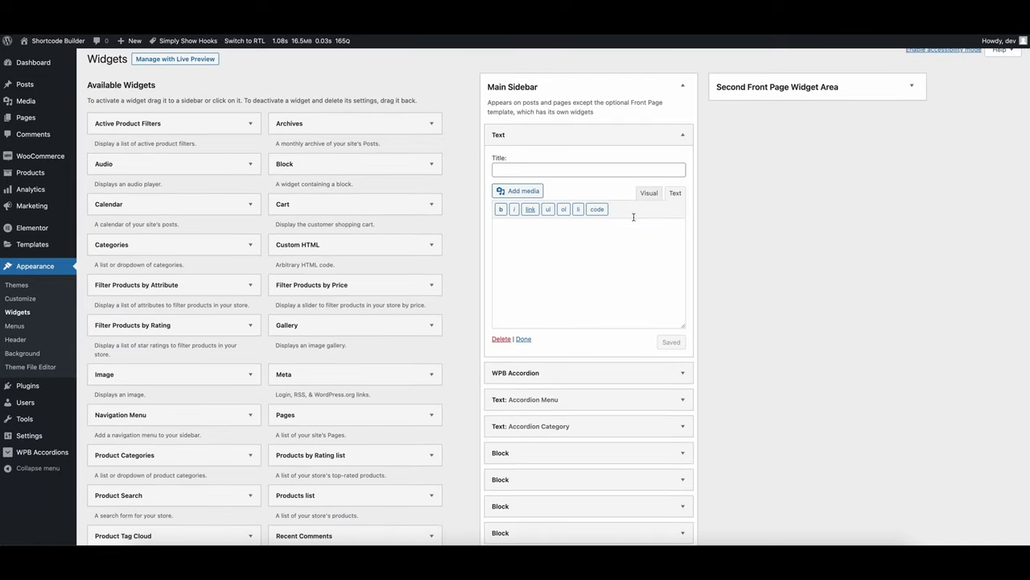
key(ctrl+v)
click(546, 165)
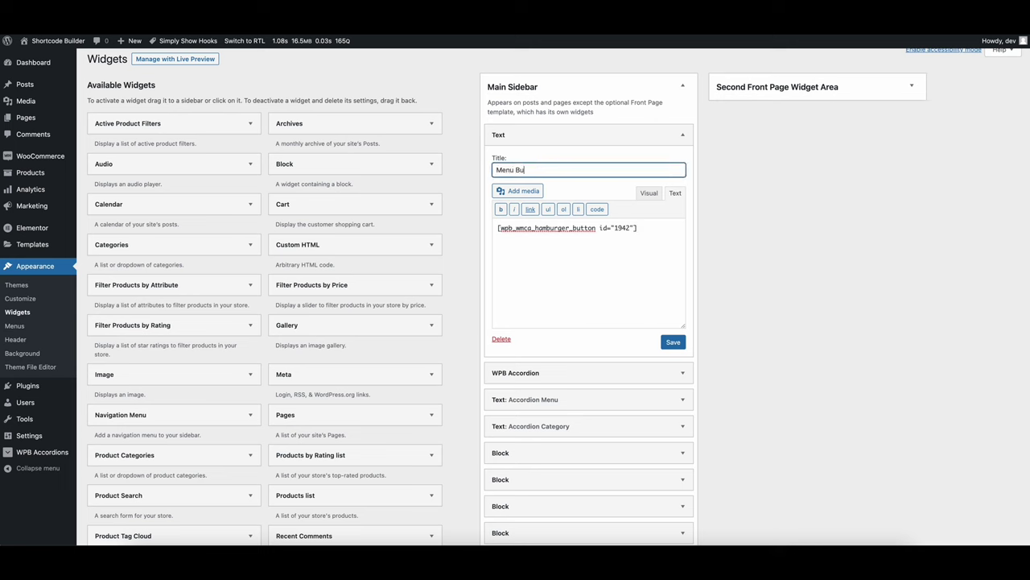
click(672, 344)
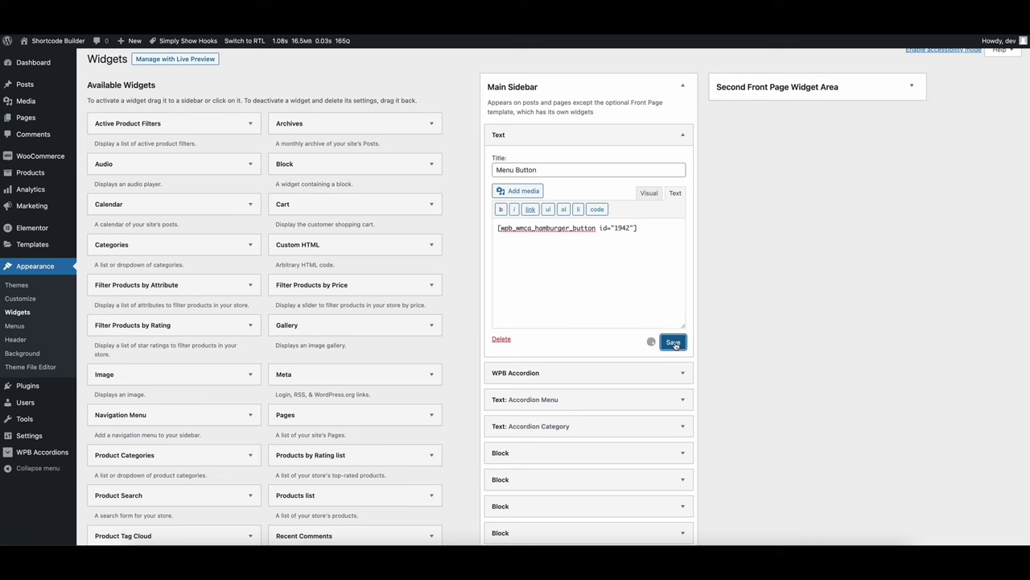
click(641, 135)
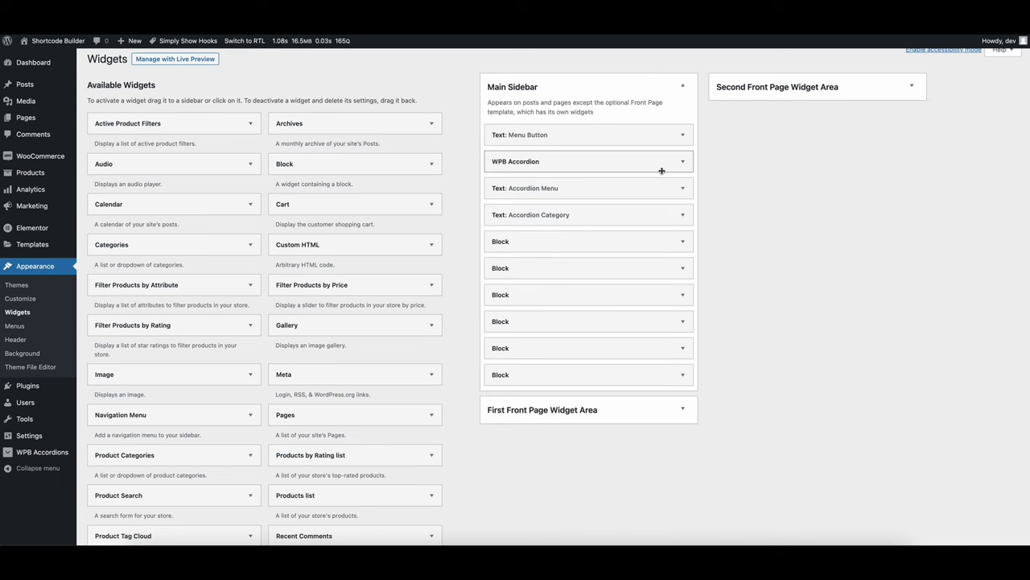
Step: Title the WPB Accordion widget in the Main Sidebar "The Menu" and save it
click(660, 166)
click(555, 198)
text(The M)
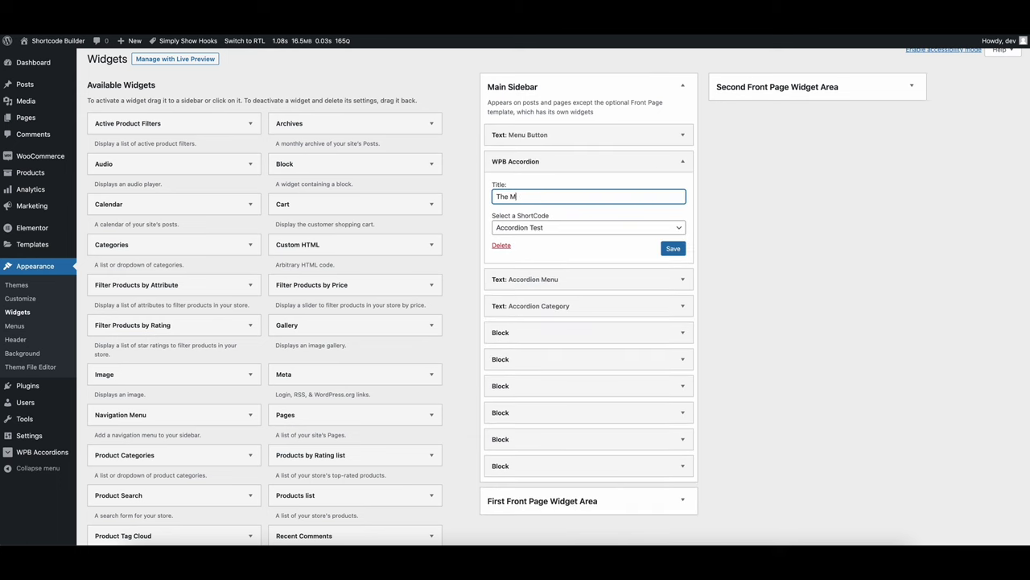
click(672, 249)
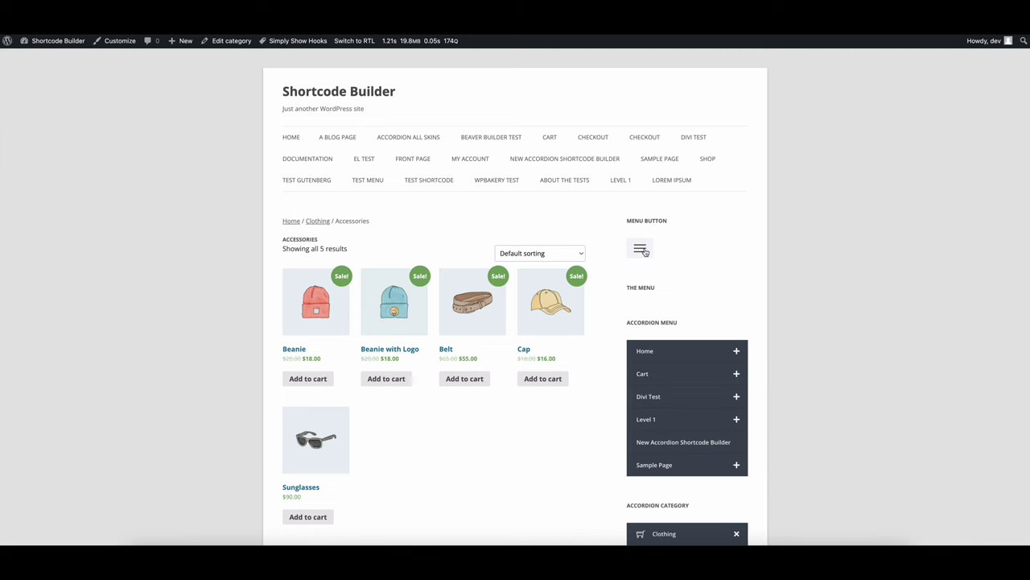
Step: Test the separately placed hamburger button on the live category page by opening and closing the menu
click(641, 249)
click(641, 249)
click(641, 249)
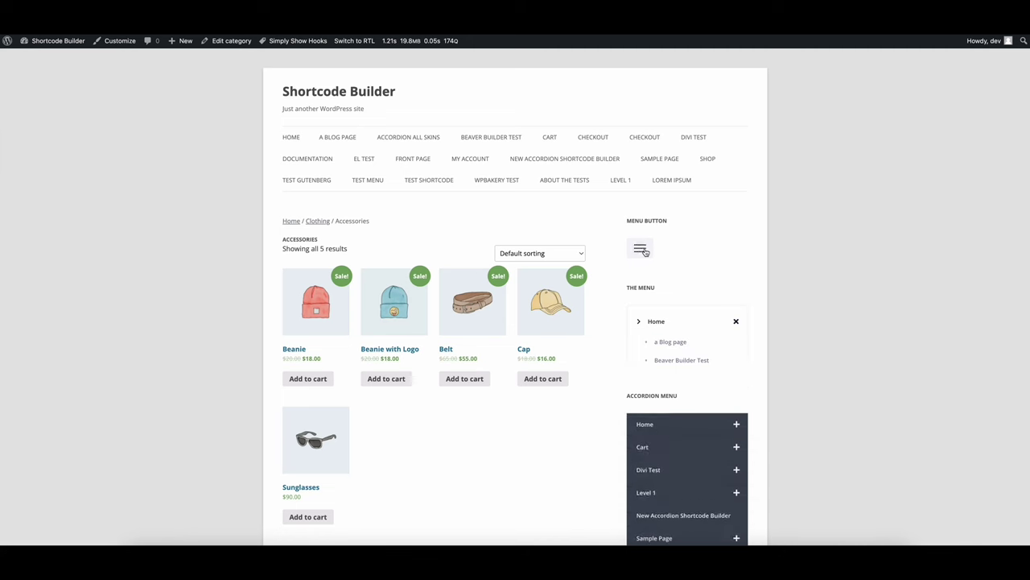
click(642, 250)
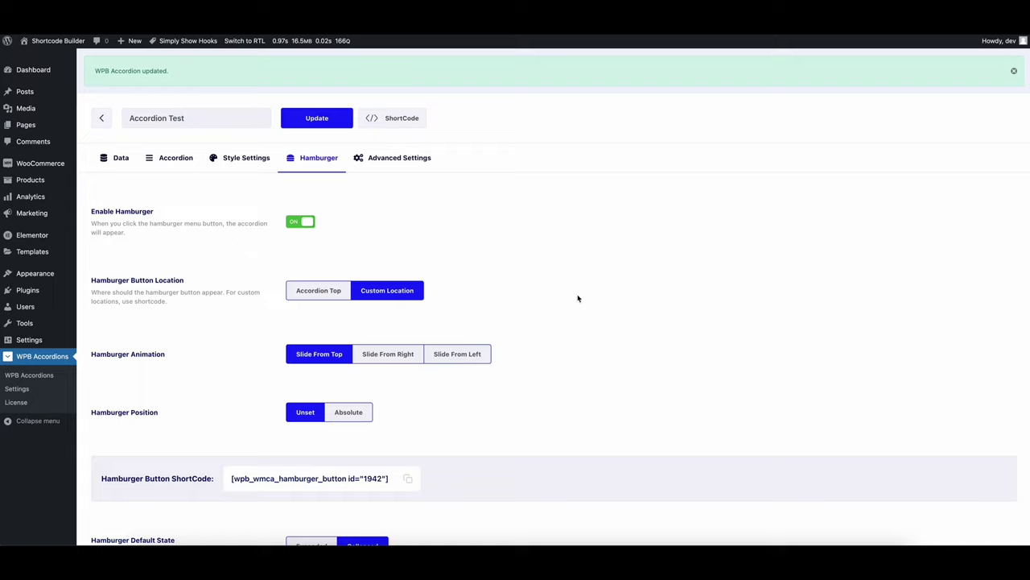
Step: Set the Hamburger Button Type to Icon and Text with the button text "Hamburger Menu", and update the accordion
scroll(577, 299, down, 5)
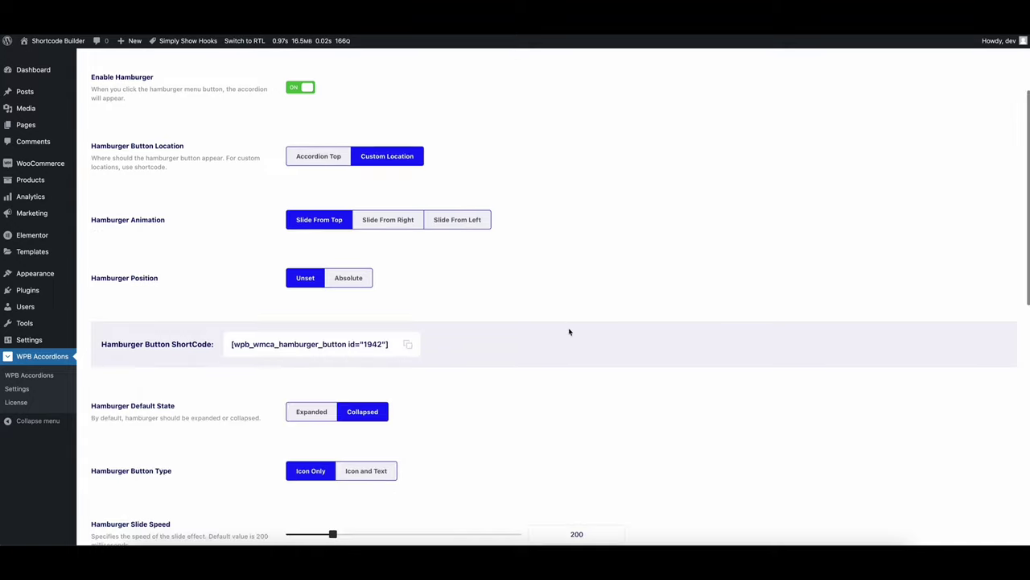
click(378, 340)
scroll(402, 354, down, 1)
click(336, 368)
drag(336, 368, 263, 369)
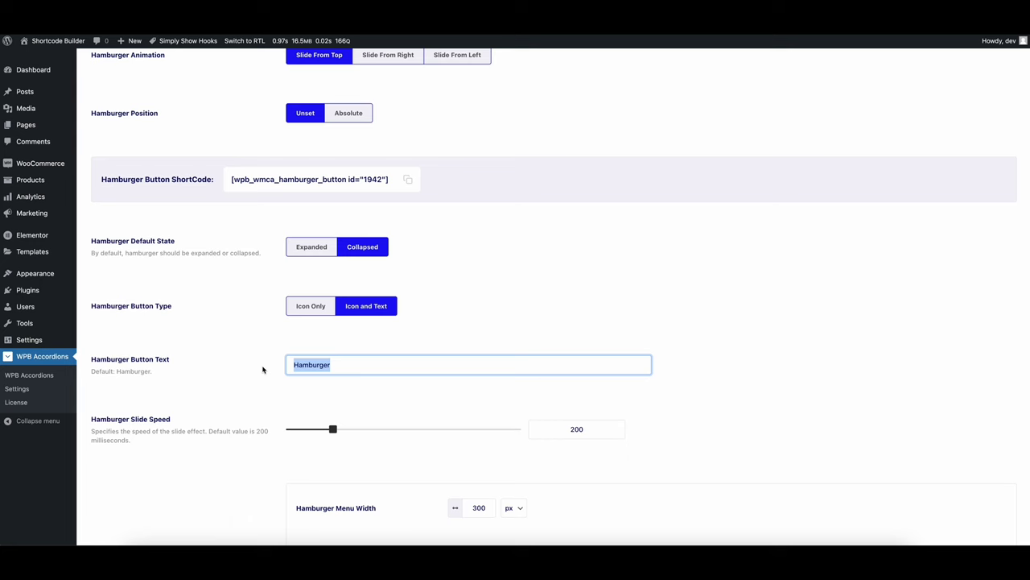
key(End)
text(Menu)
key(Return)
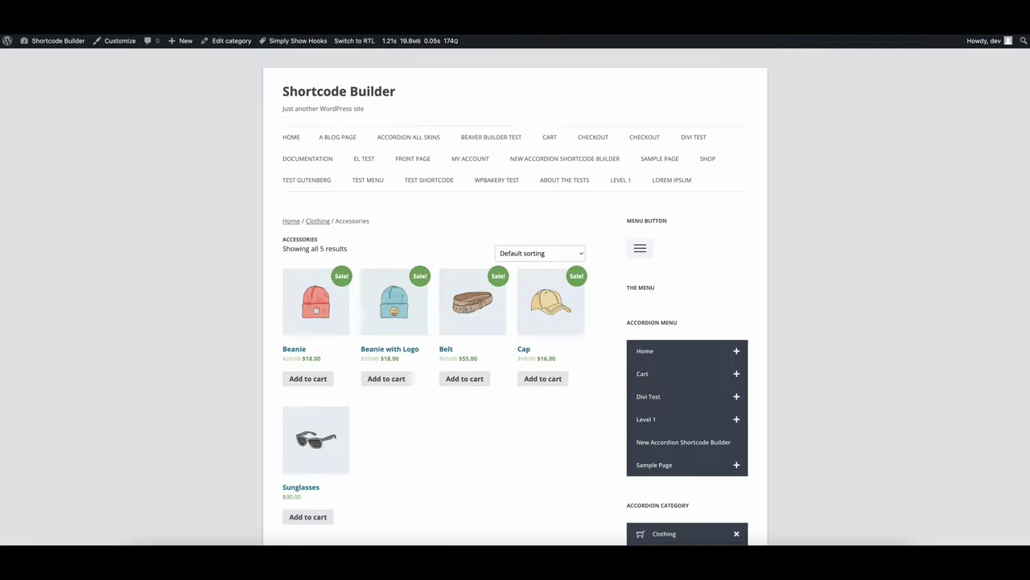
Step: Reload the category page and toggle the menu with the labelled hamburger button
right_click(841, 239)
click(858, 272)
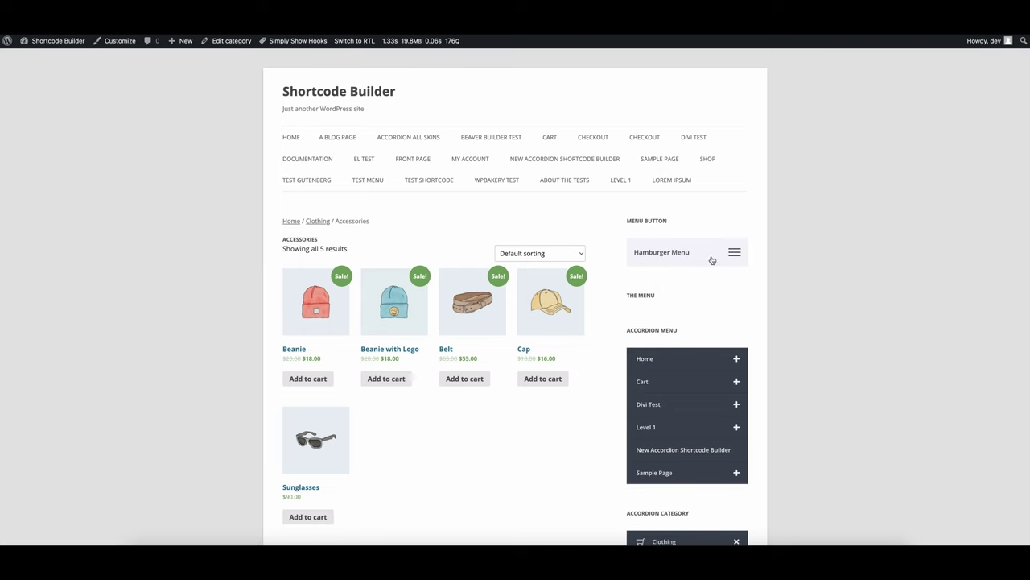
click(734, 253)
click(734, 253)
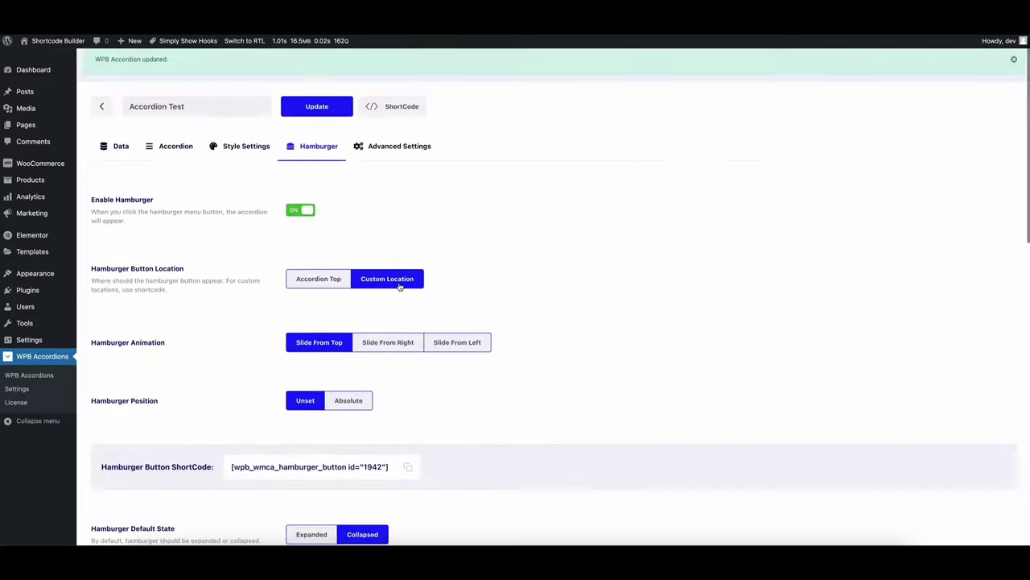
Step: Look through the hamburger settings, from default state and button type to slide speed, menu width, button colors and spacing
scroll(435, 302, down, 4)
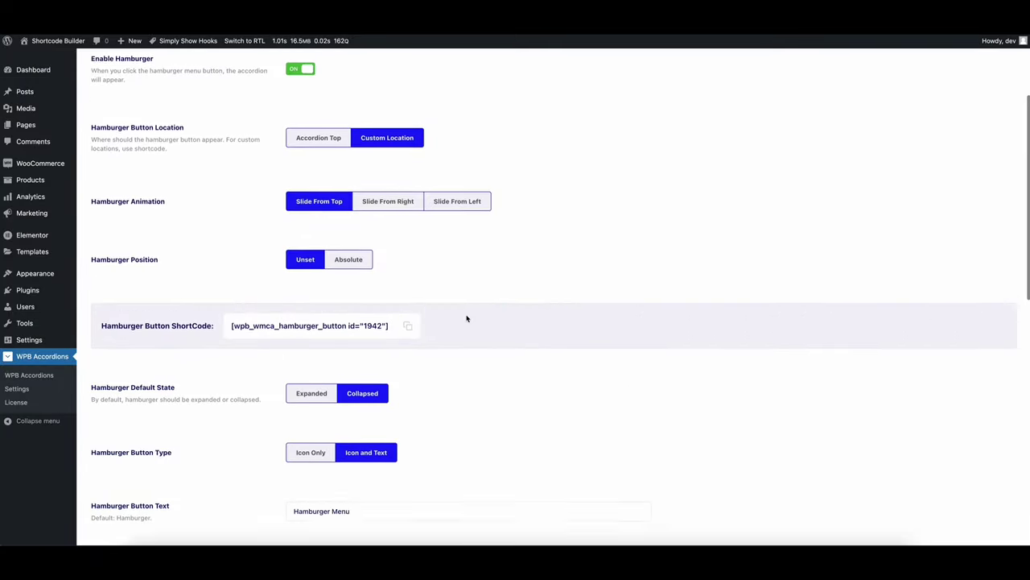
scroll(354, 269, down, 2)
scroll(324, 354, down, 1)
scroll(366, 352, up, 2)
scroll(403, 272, down, 6)
scroll(404, 272, up, 10)
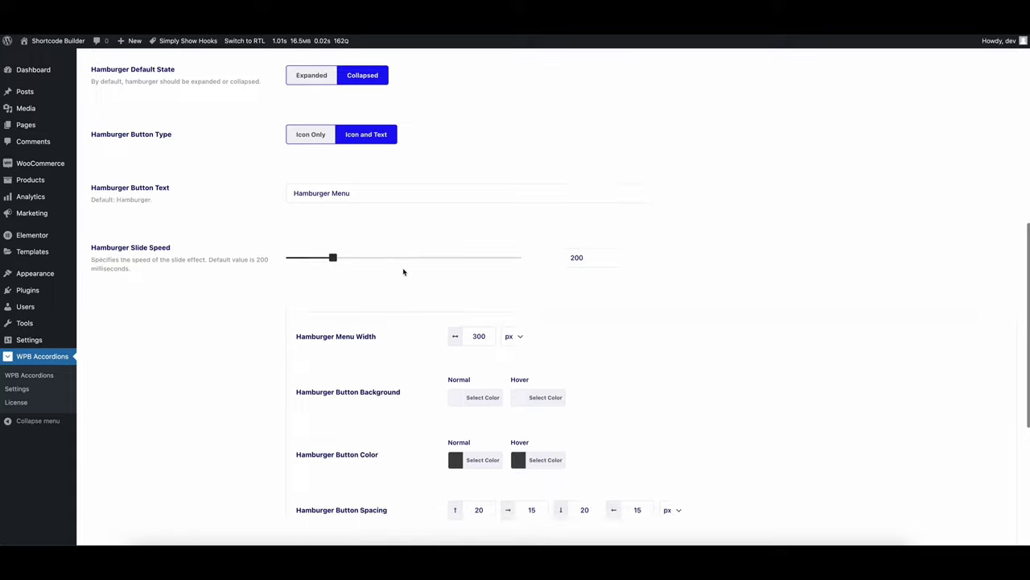
scroll(378, 269, up, 1)
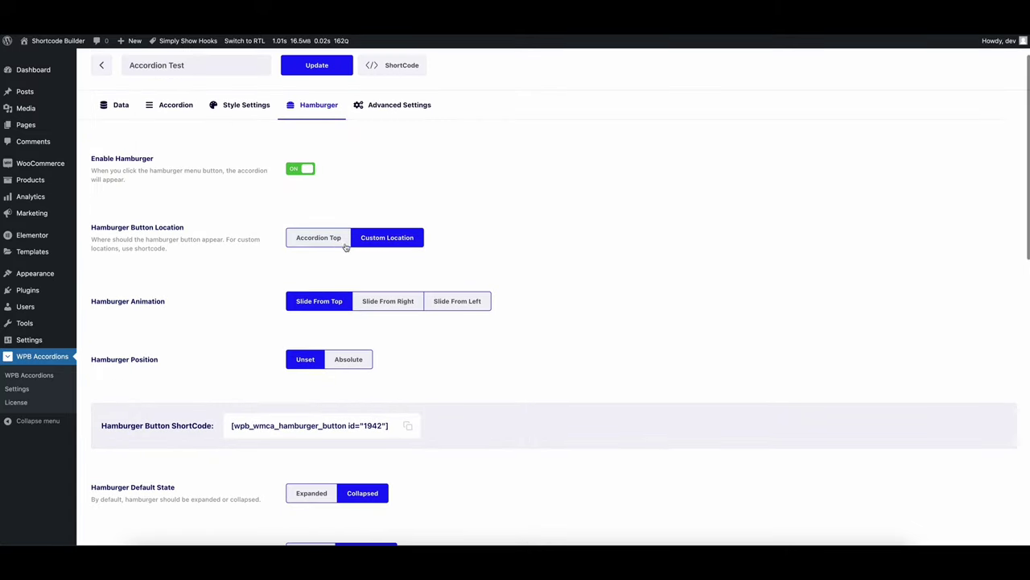
Step: Set the Hamburger Button Location to Accordion Top and update the accordion
click(321, 236)
click(334, 65)
click(344, 126)
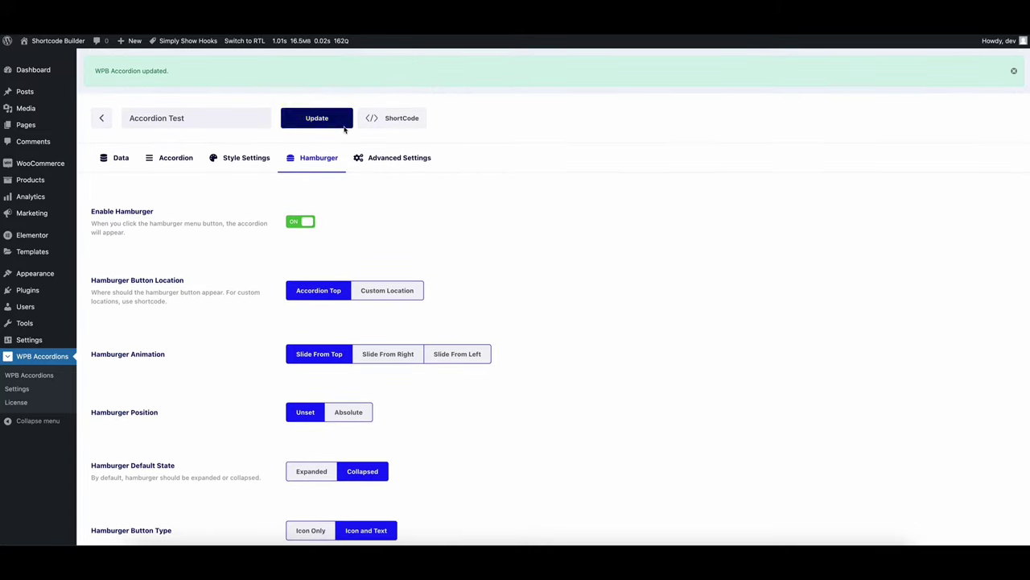
Step: Reload the live category page and open and close the menu with the hamburger button under The Menu
key(ctrl+Tab)
right_click(849, 278)
click(866, 306)
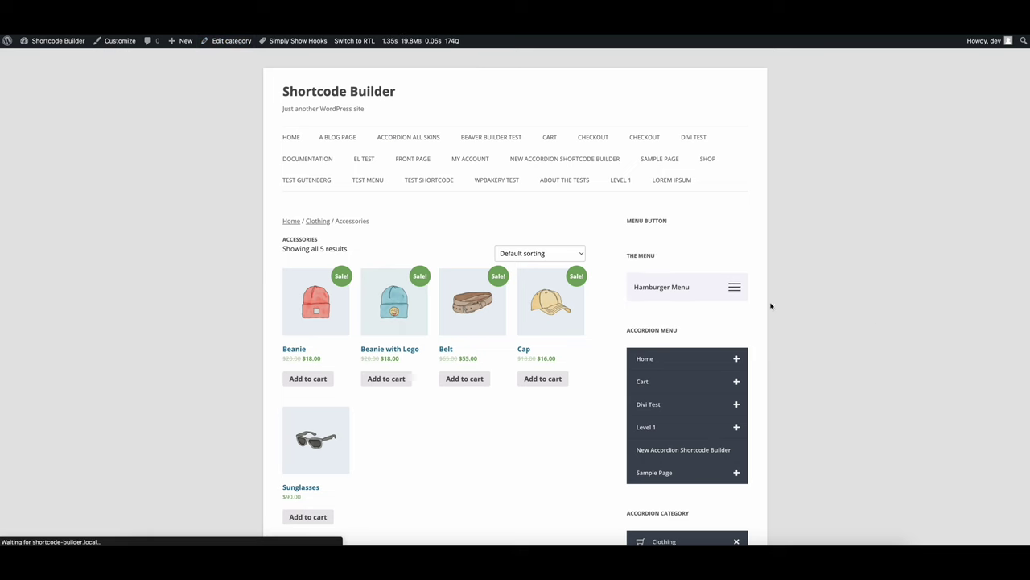
click(735, 287)
click(736, 286)
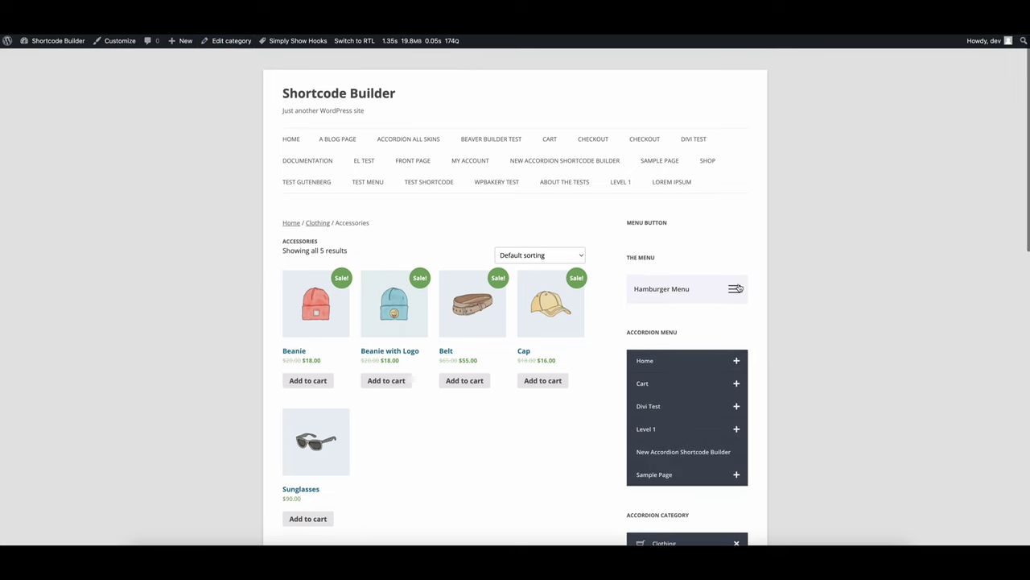
Step: Open the posts list in a new tab and edit the "Hello world!" post
key(ctrl+Tab)
mouse_move(32, 92)
right_click(99, 94)
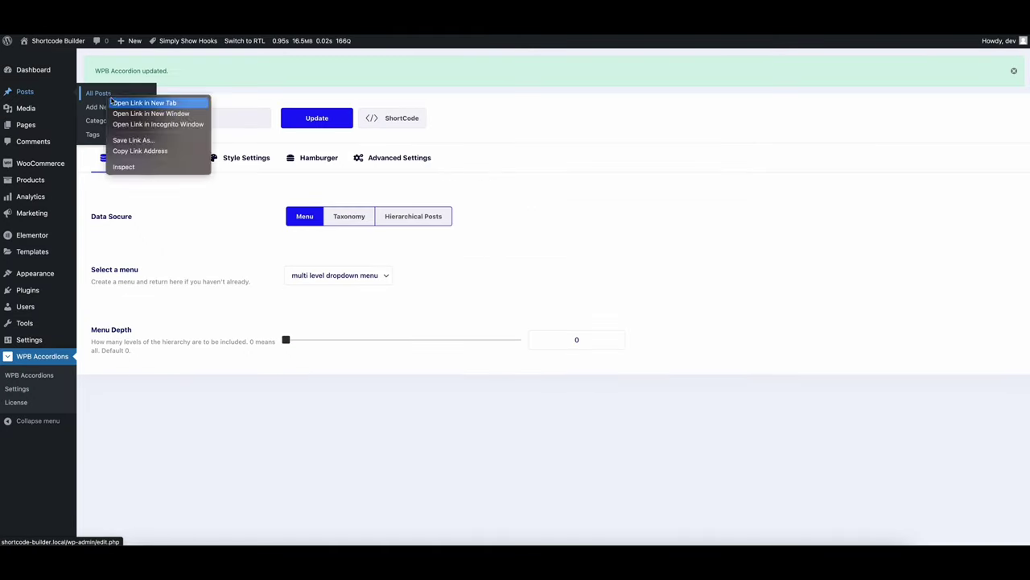
click(145, 101)
key(ctrl+Tab)
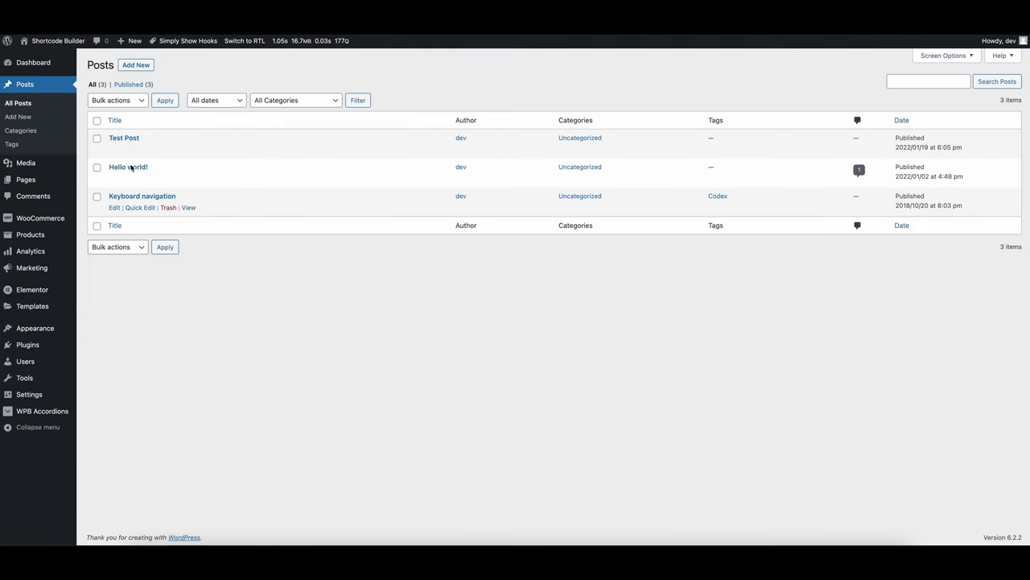
click(129, 167)
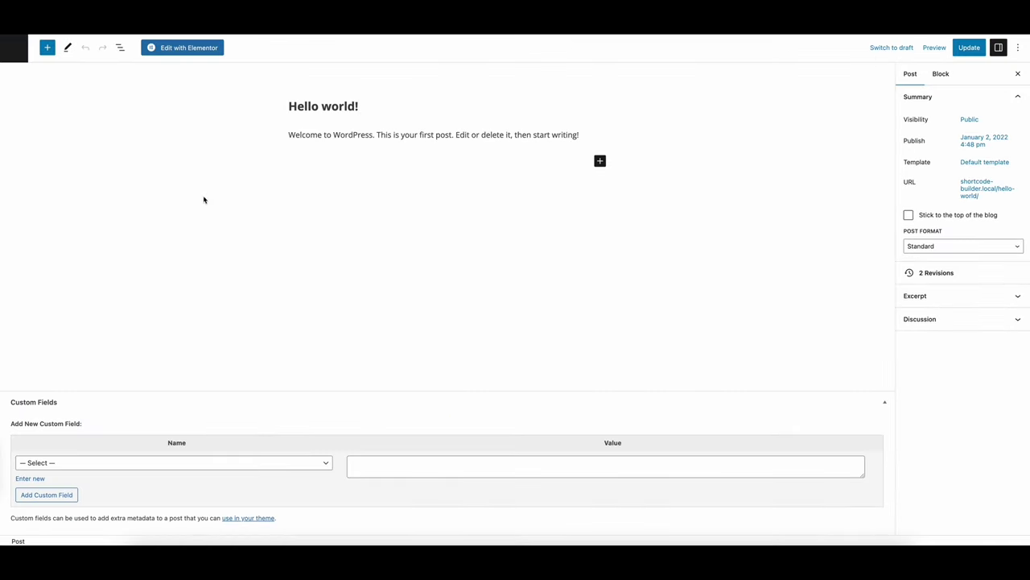
Step: Insert a Columns block with the 50 / 50 variation below the post's paragraph
click(48, 48)
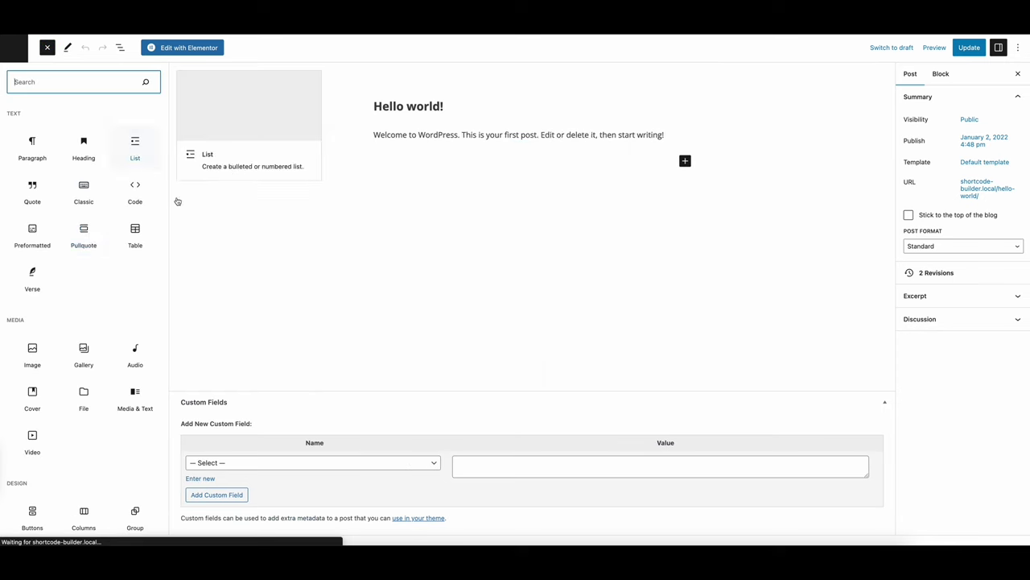
text(col)
click(40, 139)
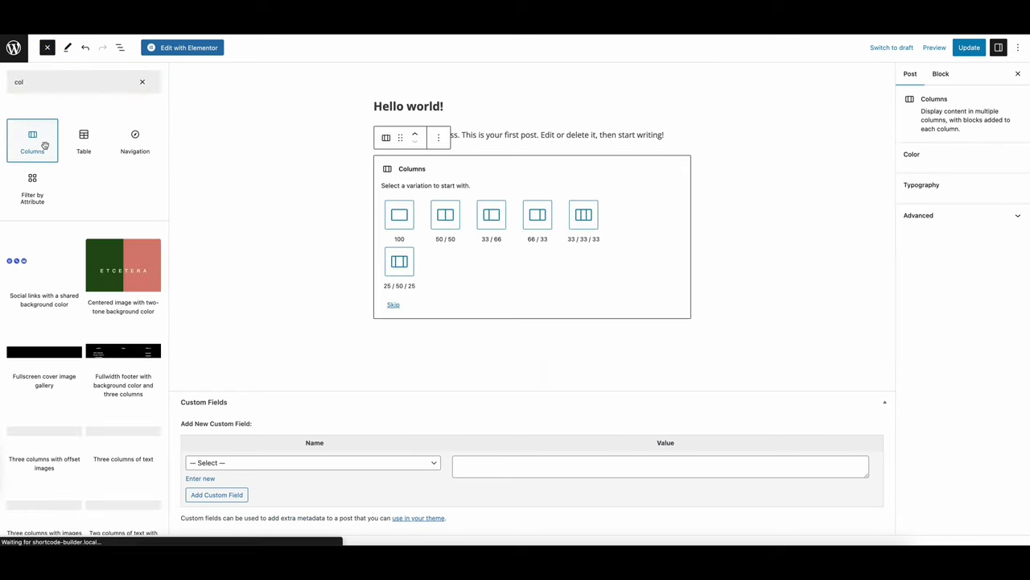
click(445, 216)
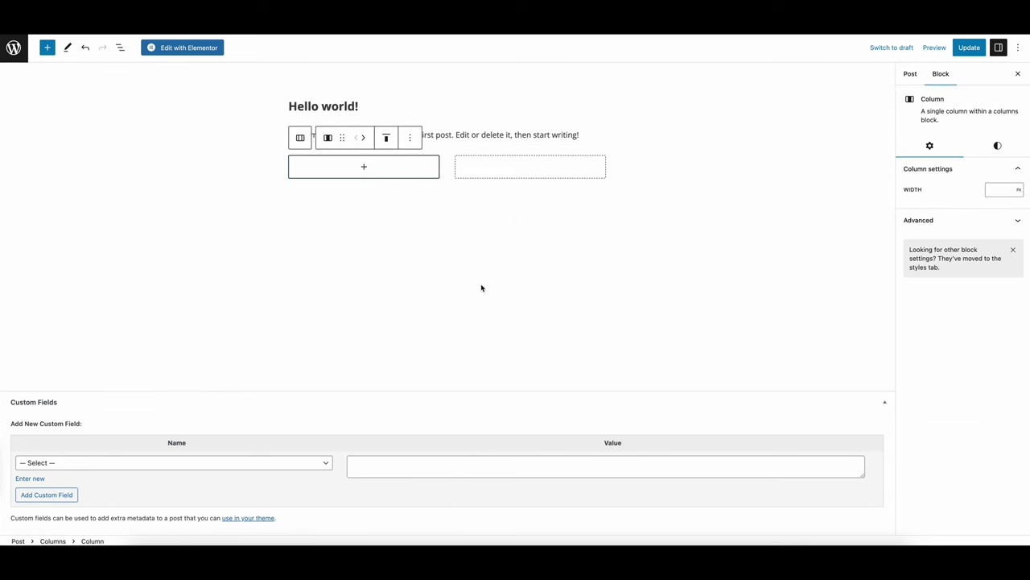
Step: Add a WPB Accordion block with the Accordion Test shortcode to the first column and update the post
click(363, 166)
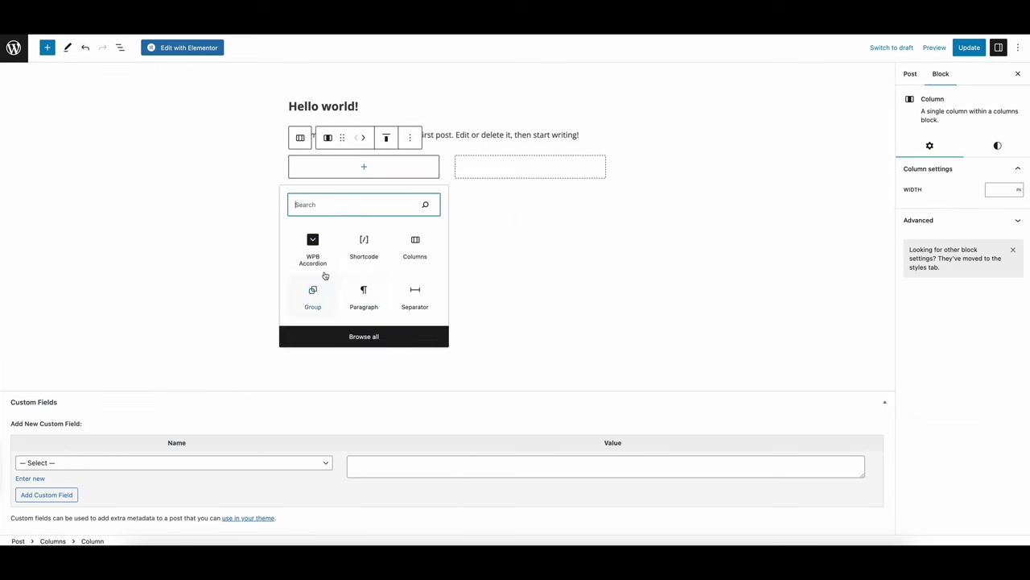
click(315, 255)
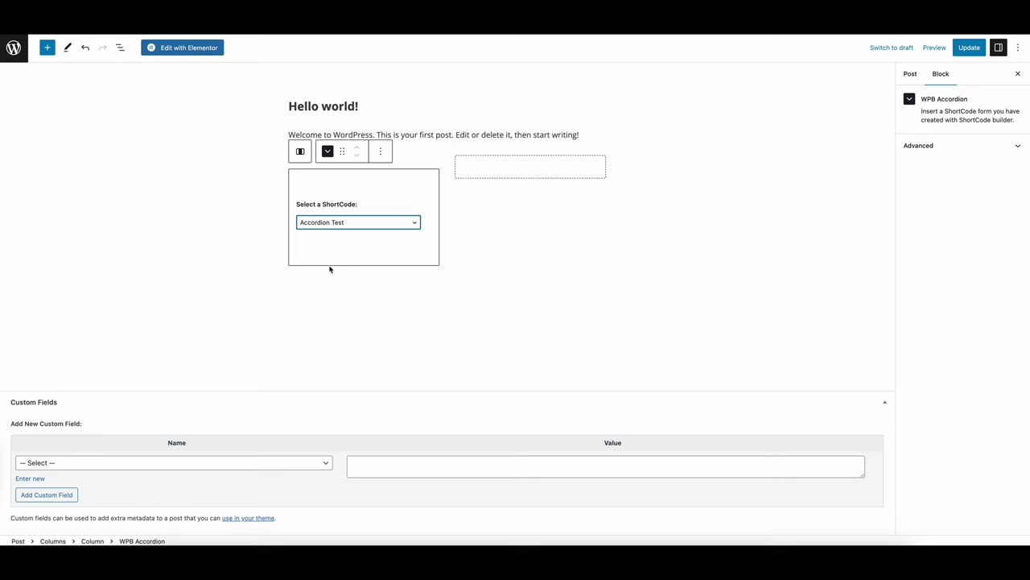
click(359, 222)
key(Escape)
click(979, 51)
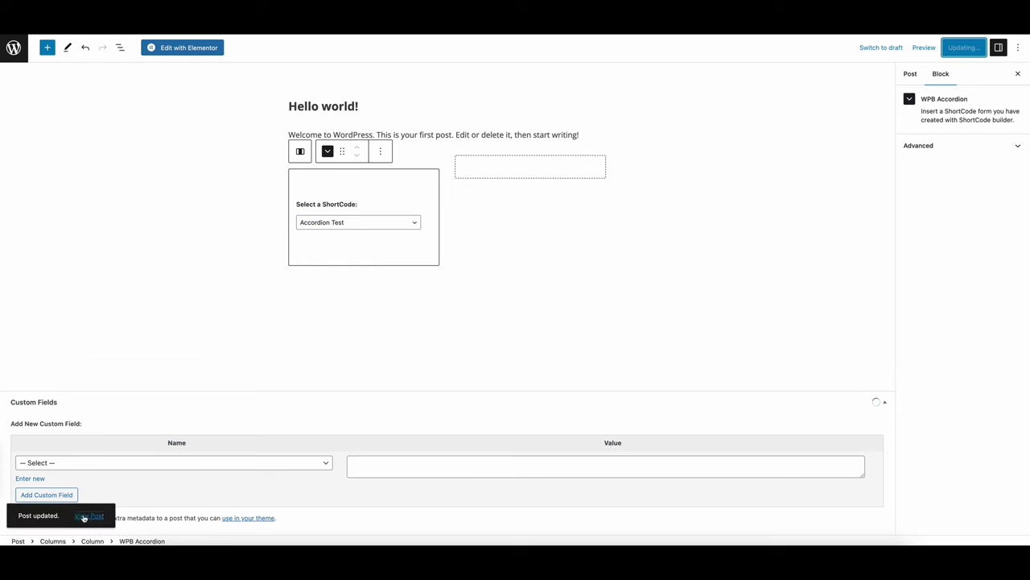
Step: View the updated post in a new tab and test expanding submenus in the embedded accordion
right_click(84, 518)
click(121, 370)
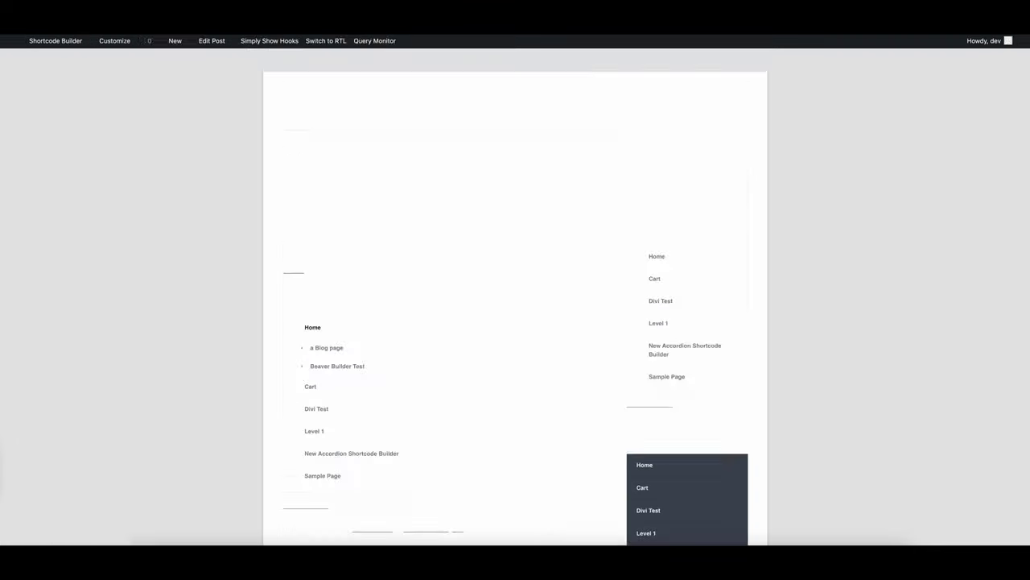
scroll(442, 271, down, 1)
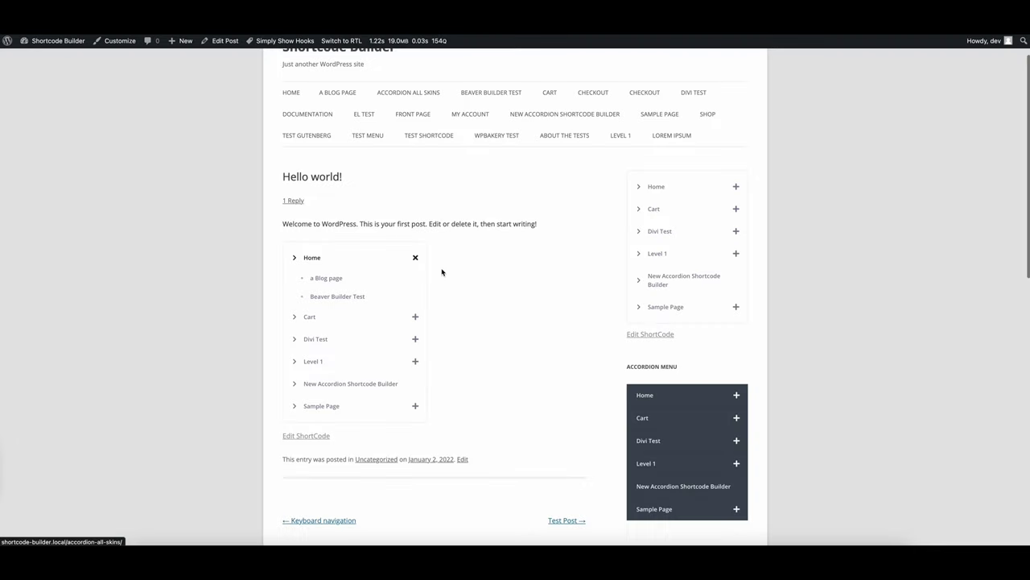
click(416, 316)
click(414, 357)
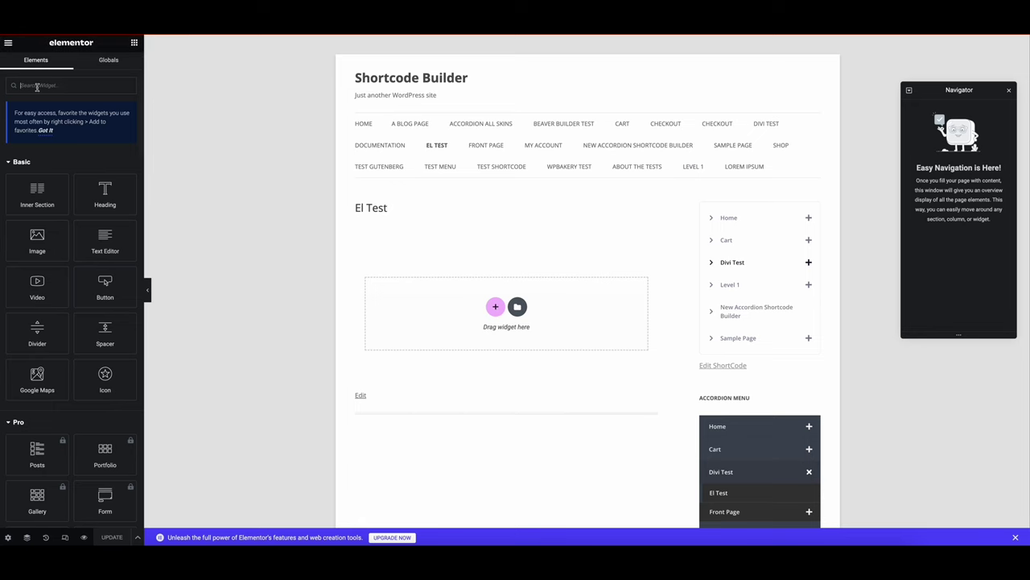
Step: Add a two-column Inner Section to the El Test page in Elementor and place a WPB Accordion widget in its first column
text(col)
drag(37, 170, 418, 294)
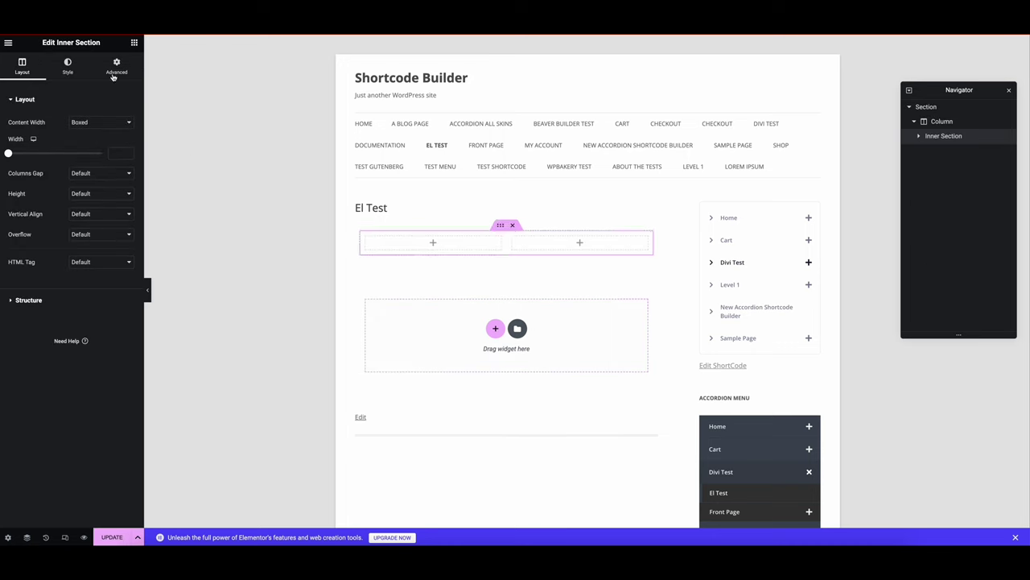
click(133, 43)
text(wpb)
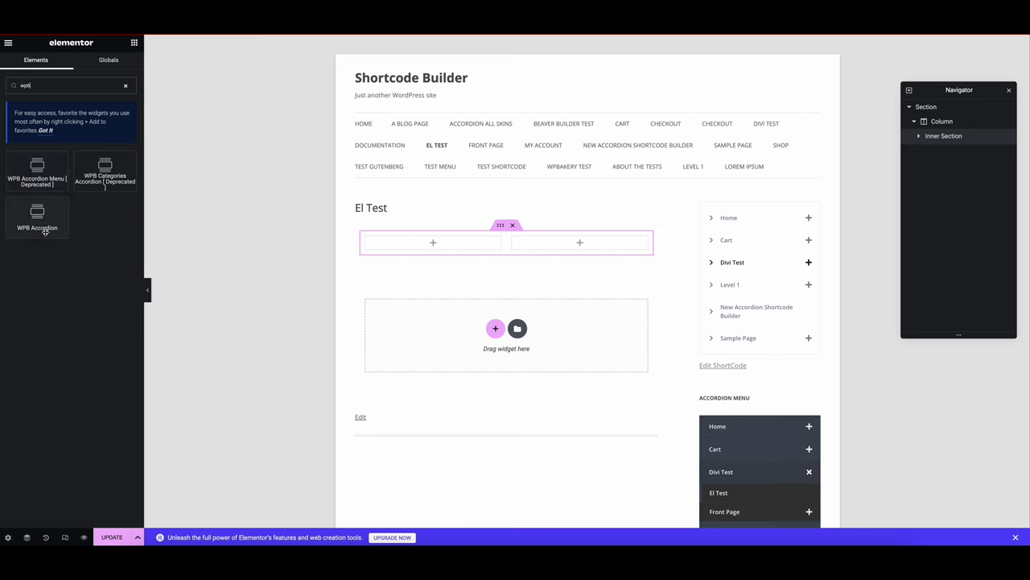
drag(45, 232, 443, 241)
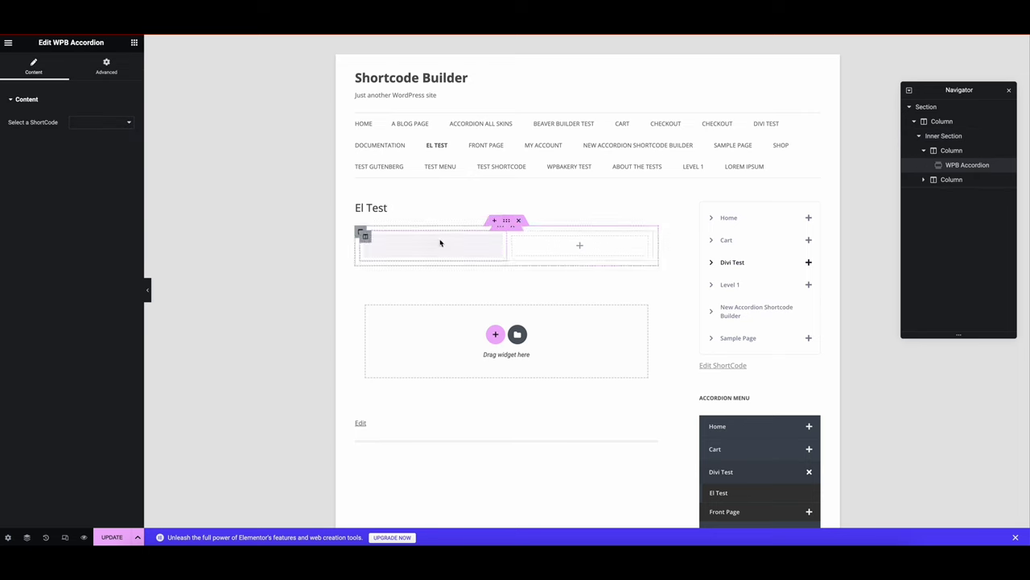
Step: Select the Accordion Test shortcode for the WPB Accordion widget and update the El Test page
click(98, 123)
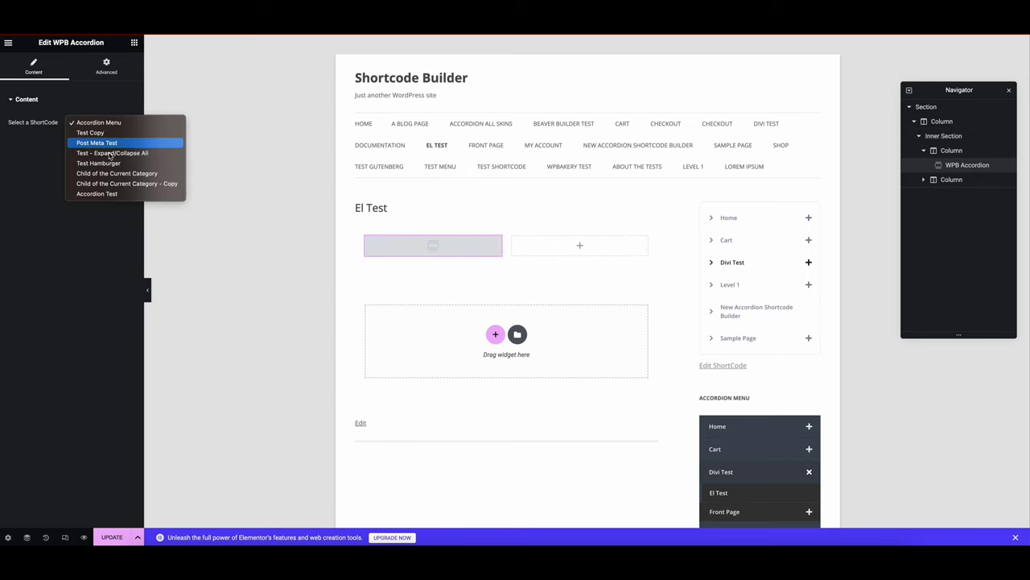
click(109, 195)
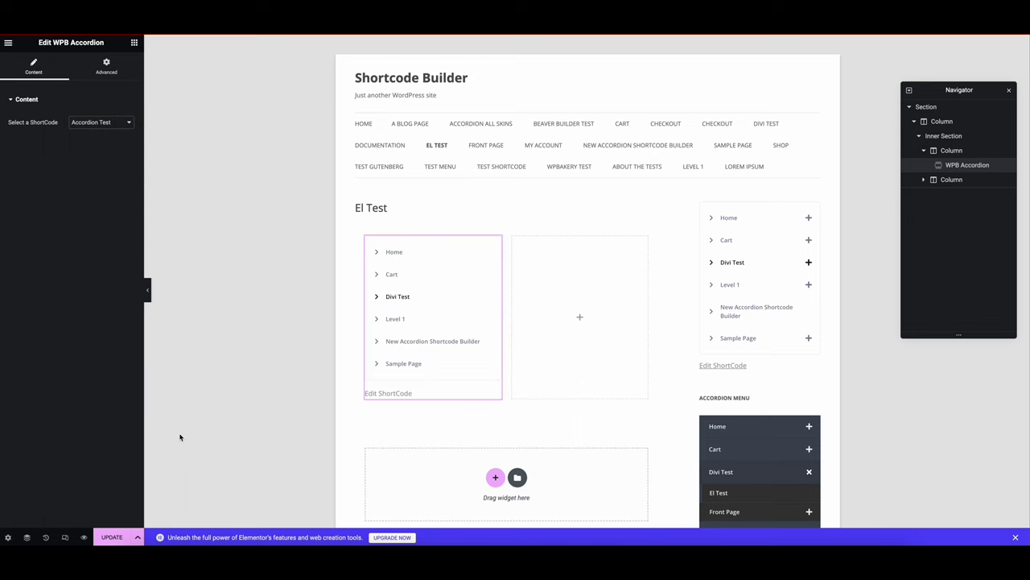
click(124, 537)
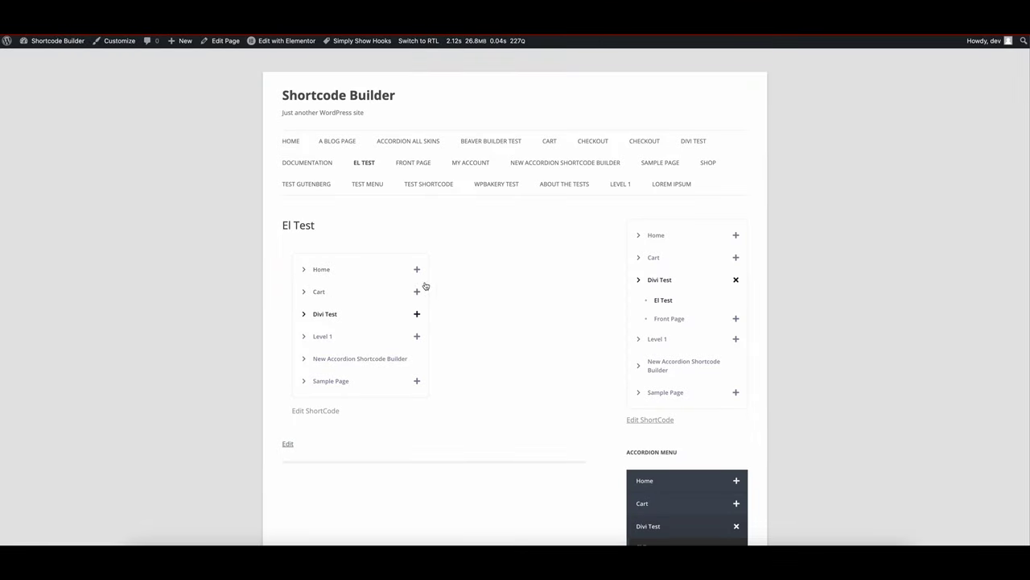
Step: Test the accordion on the live El Test page by expanding its submenus, including Purchase History under Cart
click(417, 268)
click(417, 329)
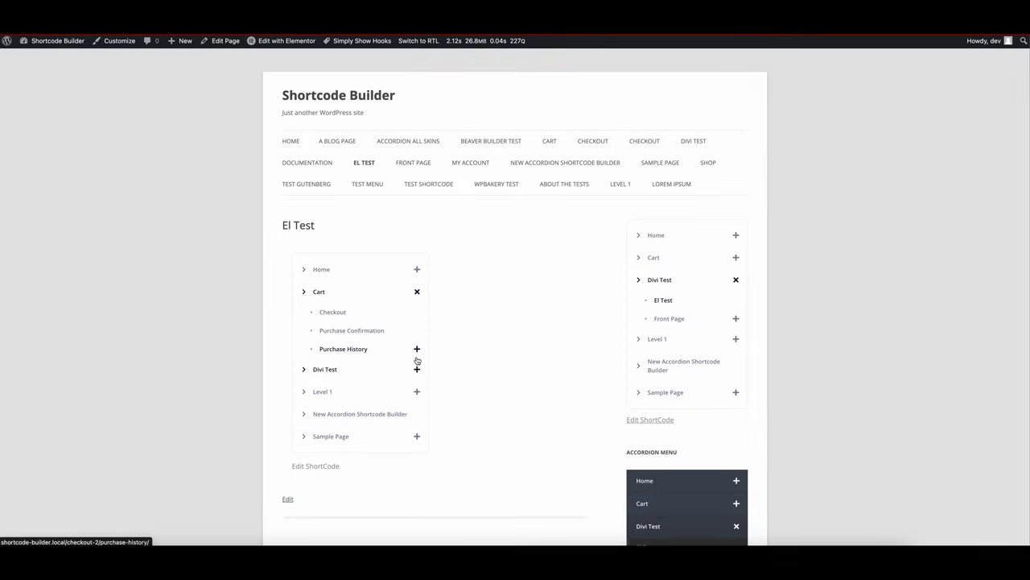
click(417, 349)
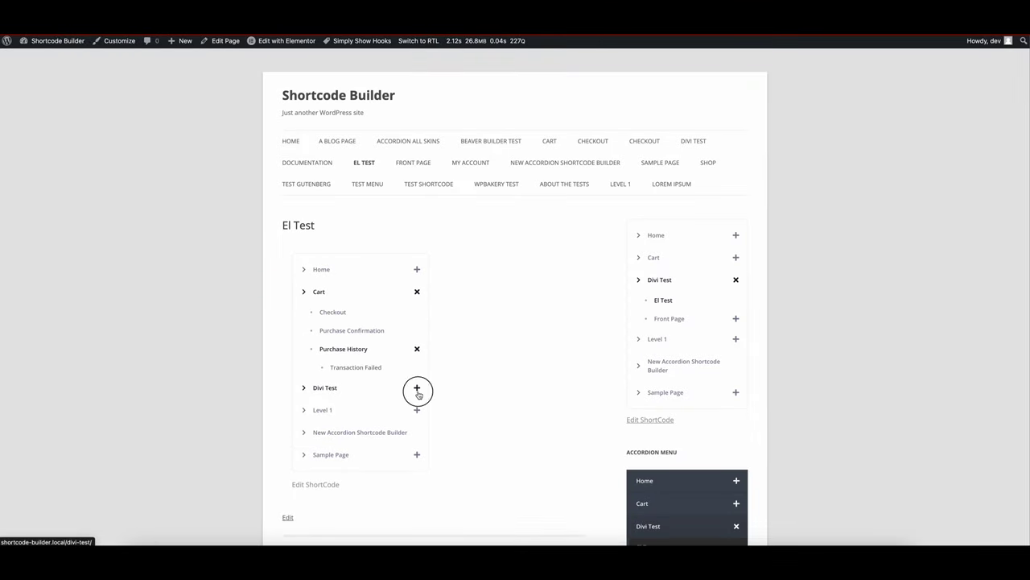